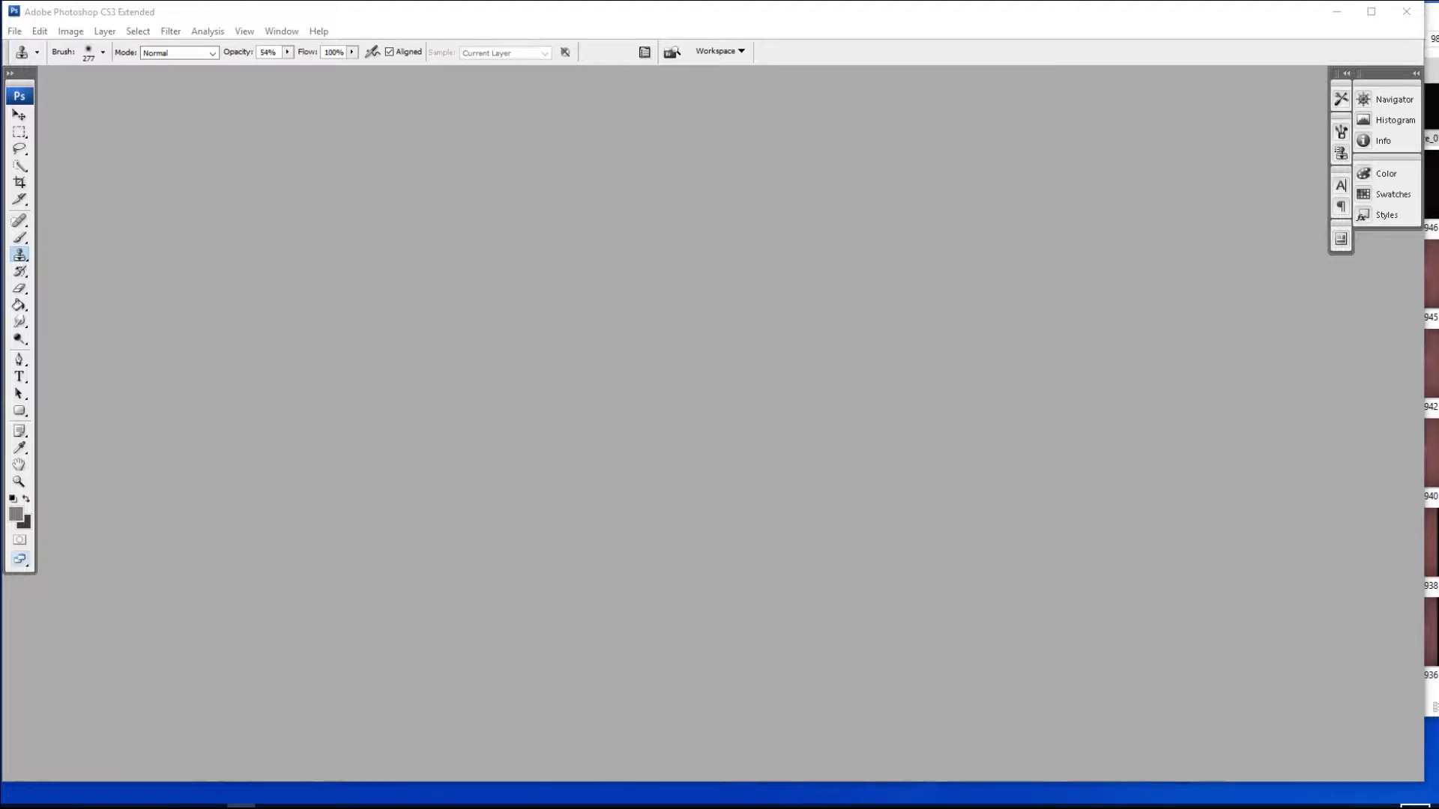
# Open the M41_01 nebula image from the 989 Tutorial folder in Photoshop
pyautogui.click(1433, 231)
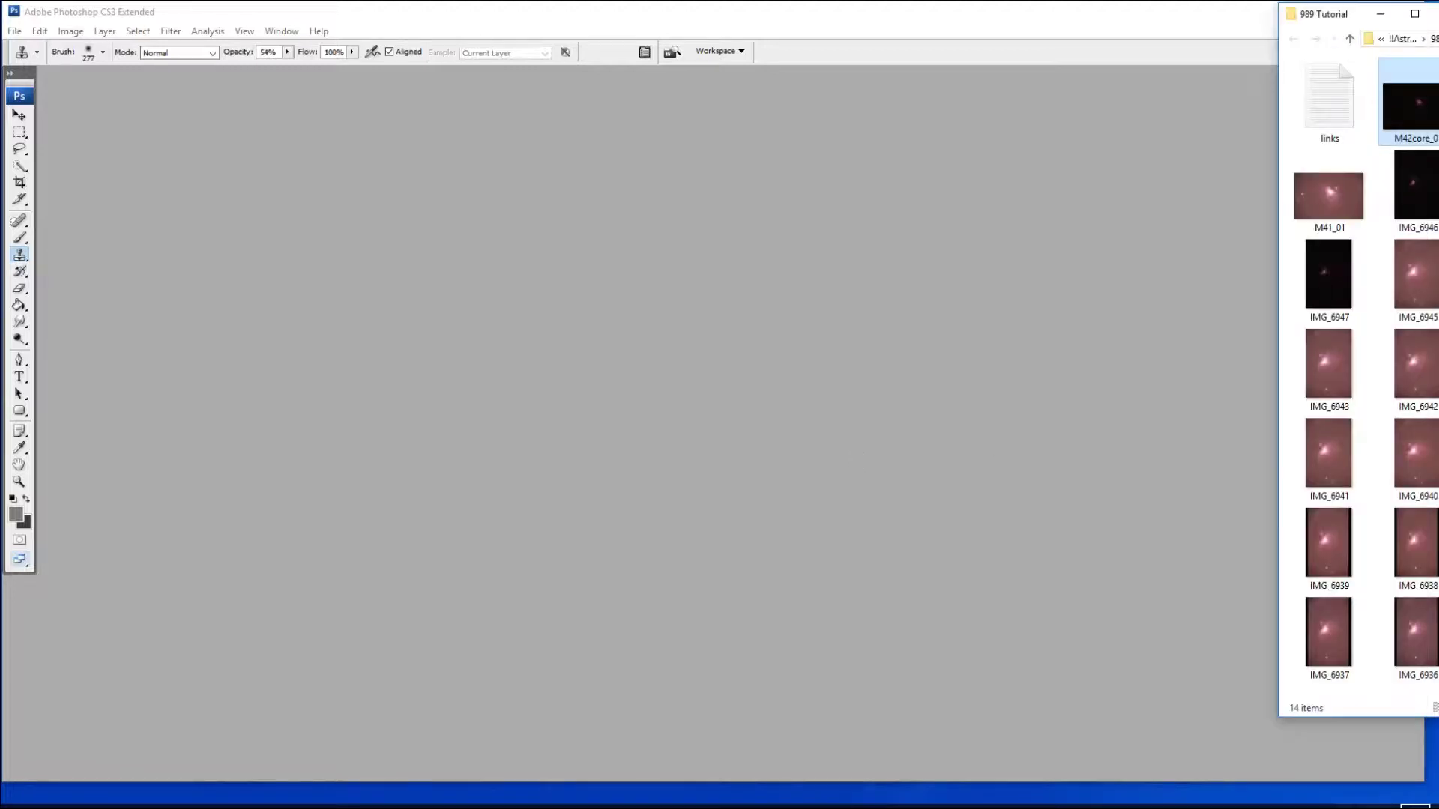
pyautogui.doubleClick(1336, 205)
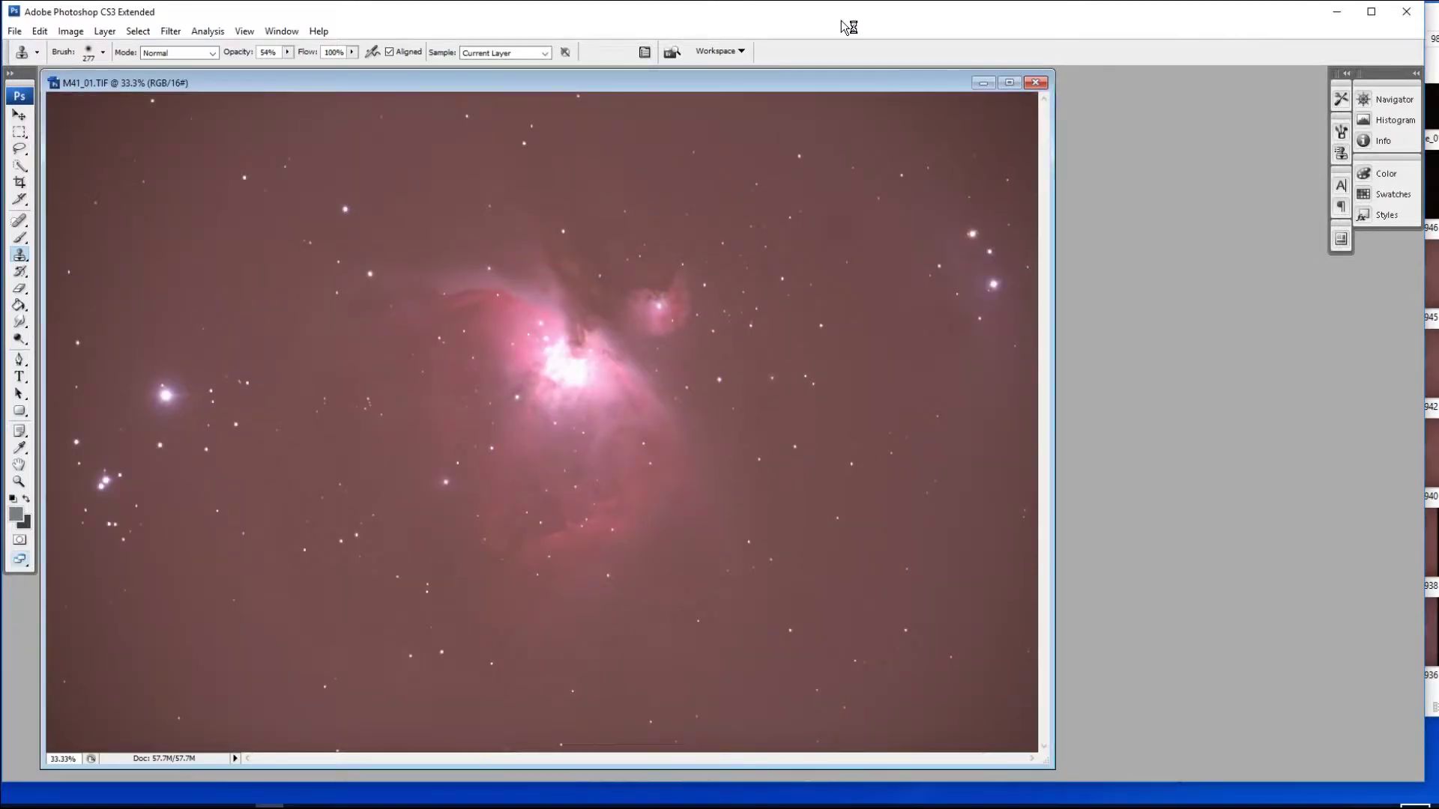
pyautogui.moveTo(842, 22); pyautogui.dragTo(848, 21)
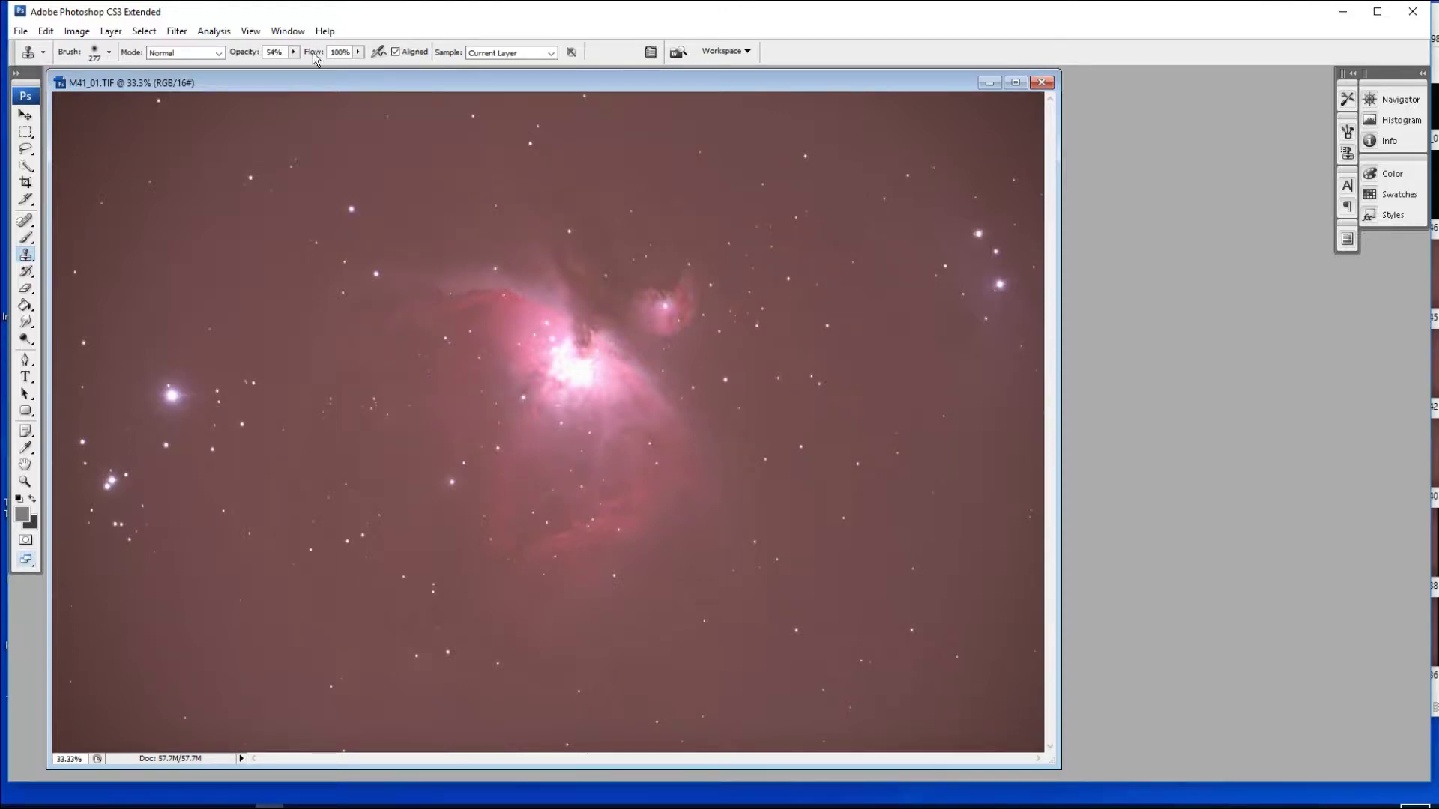
# Show the Layers panel and place it in the empty workspace beside the image
pyautogui.click(298, 32)
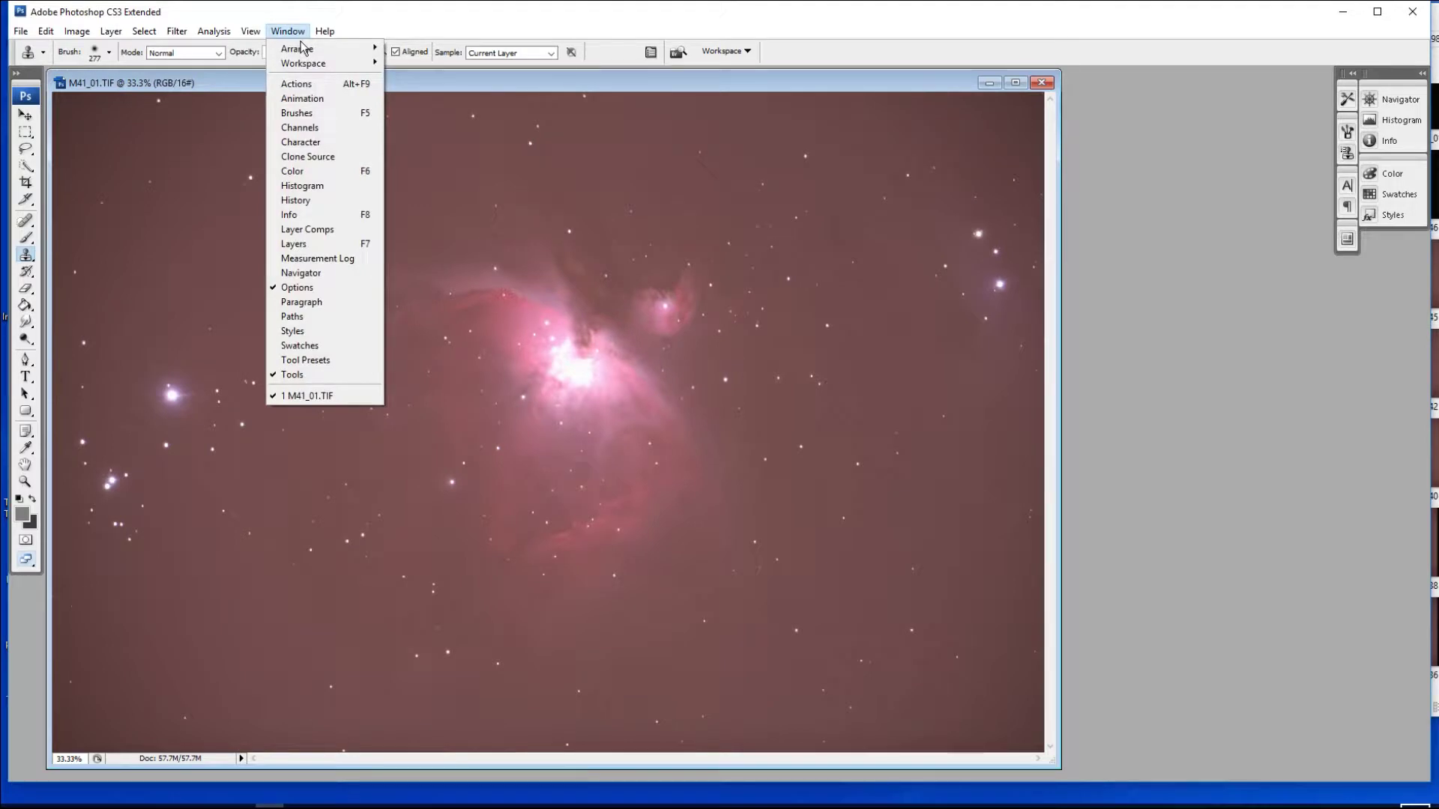
pyautogui.click(302, 244)
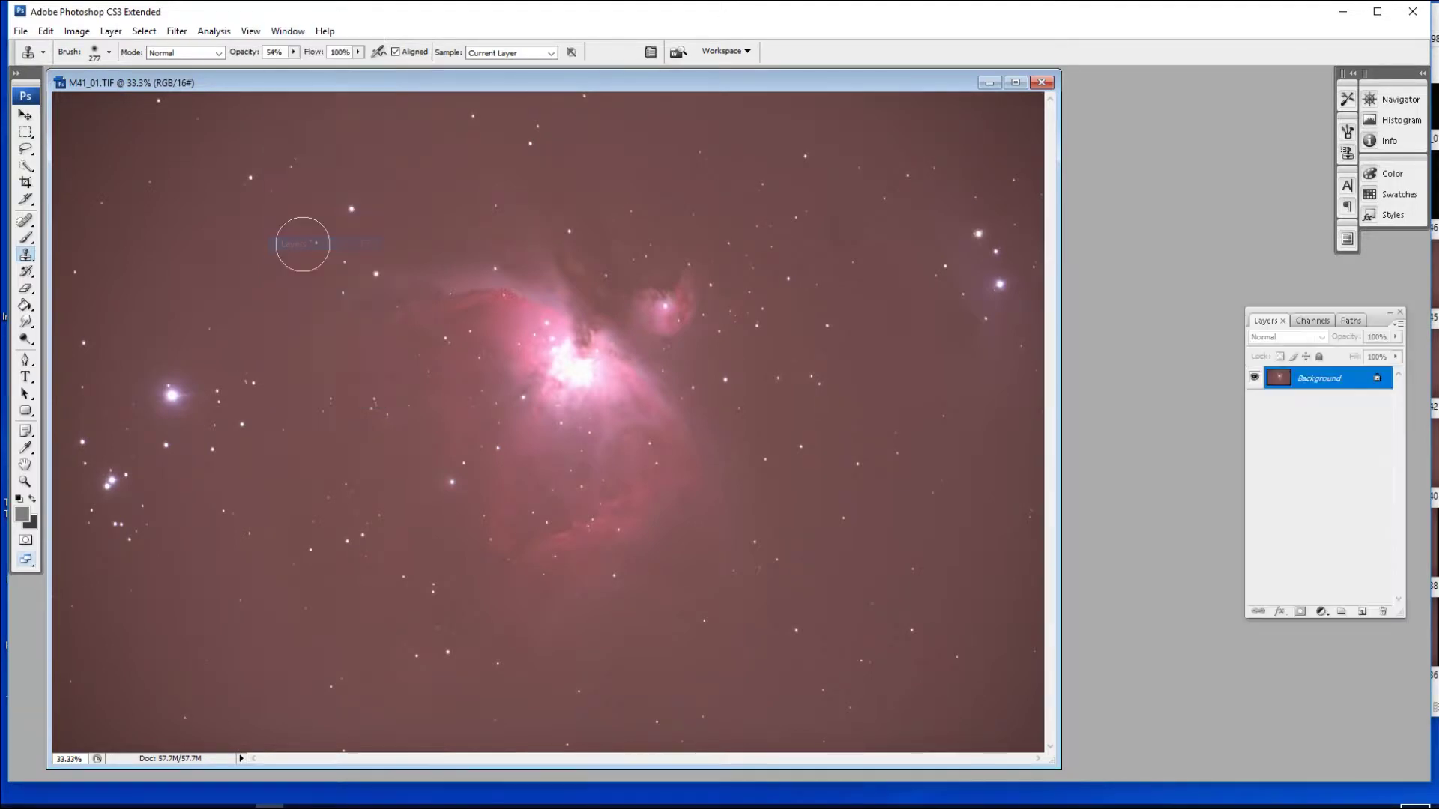
pyautogui.moveTo(1384, 322); pyautogui.dragTo(1404, 379)
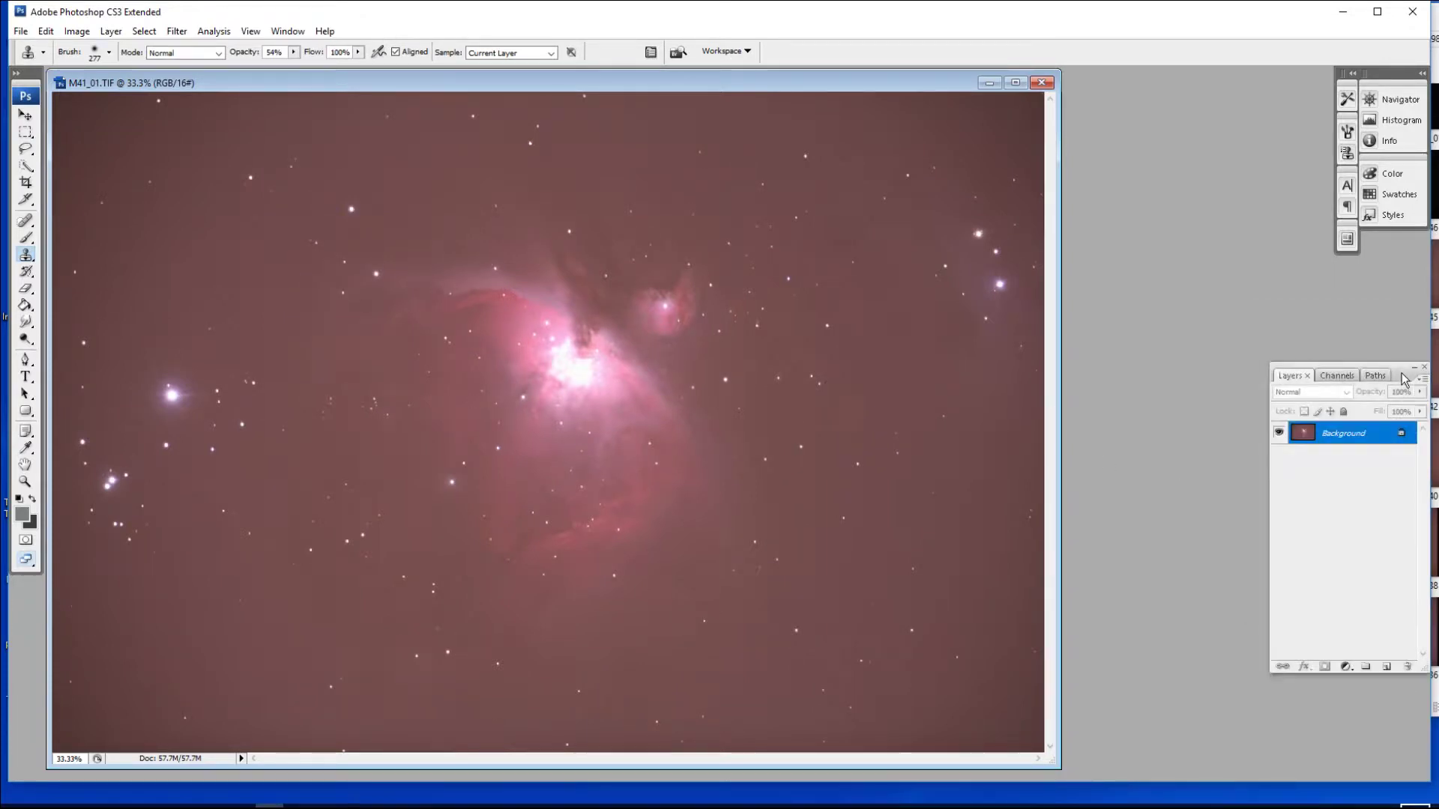
# Float the Info panel above the Layers panel and widen the image window beyond the canvas edges
pyautogui.click(1390, 148)
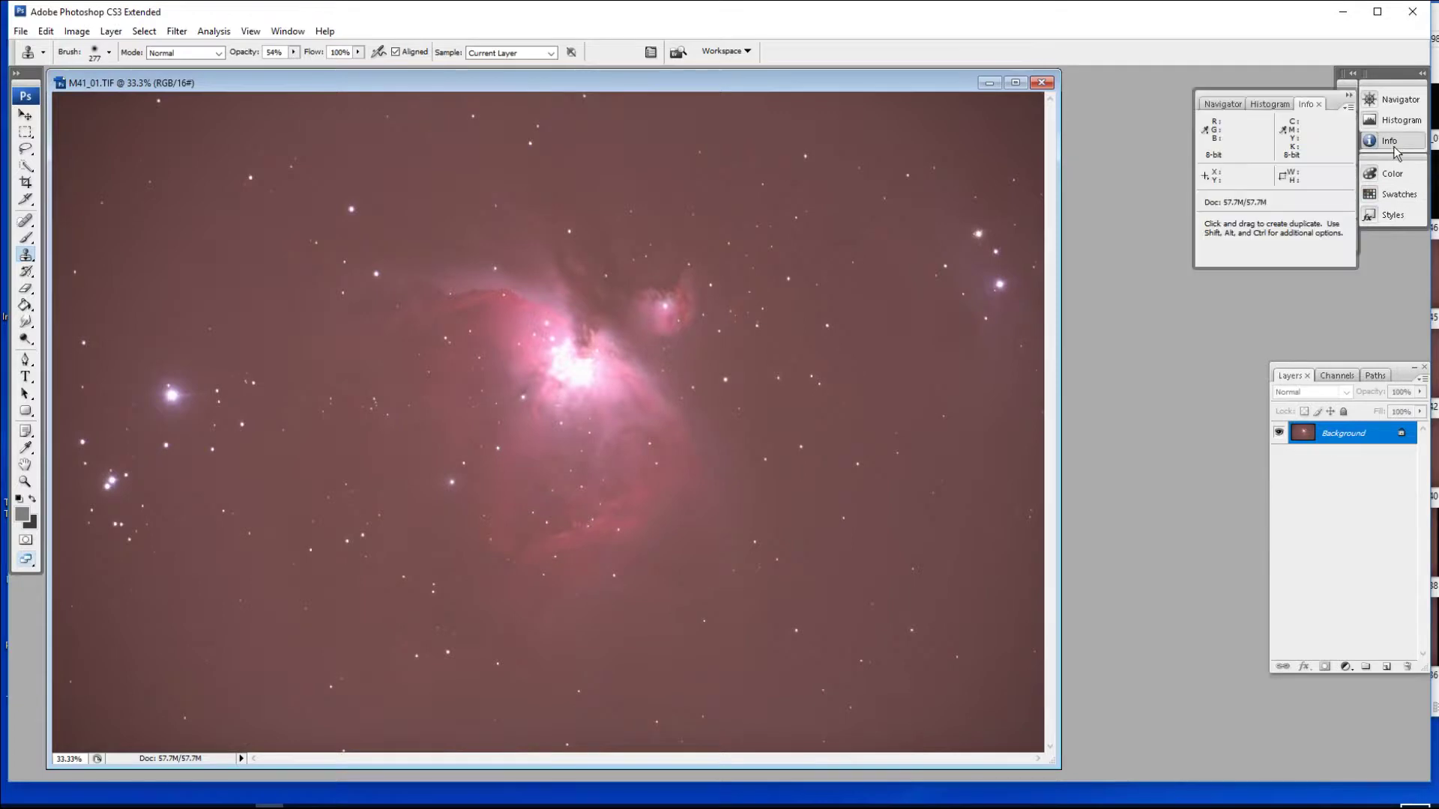
pyautogui.moveTo(1341, 109); pyautogui.dragTo(1402, 194)
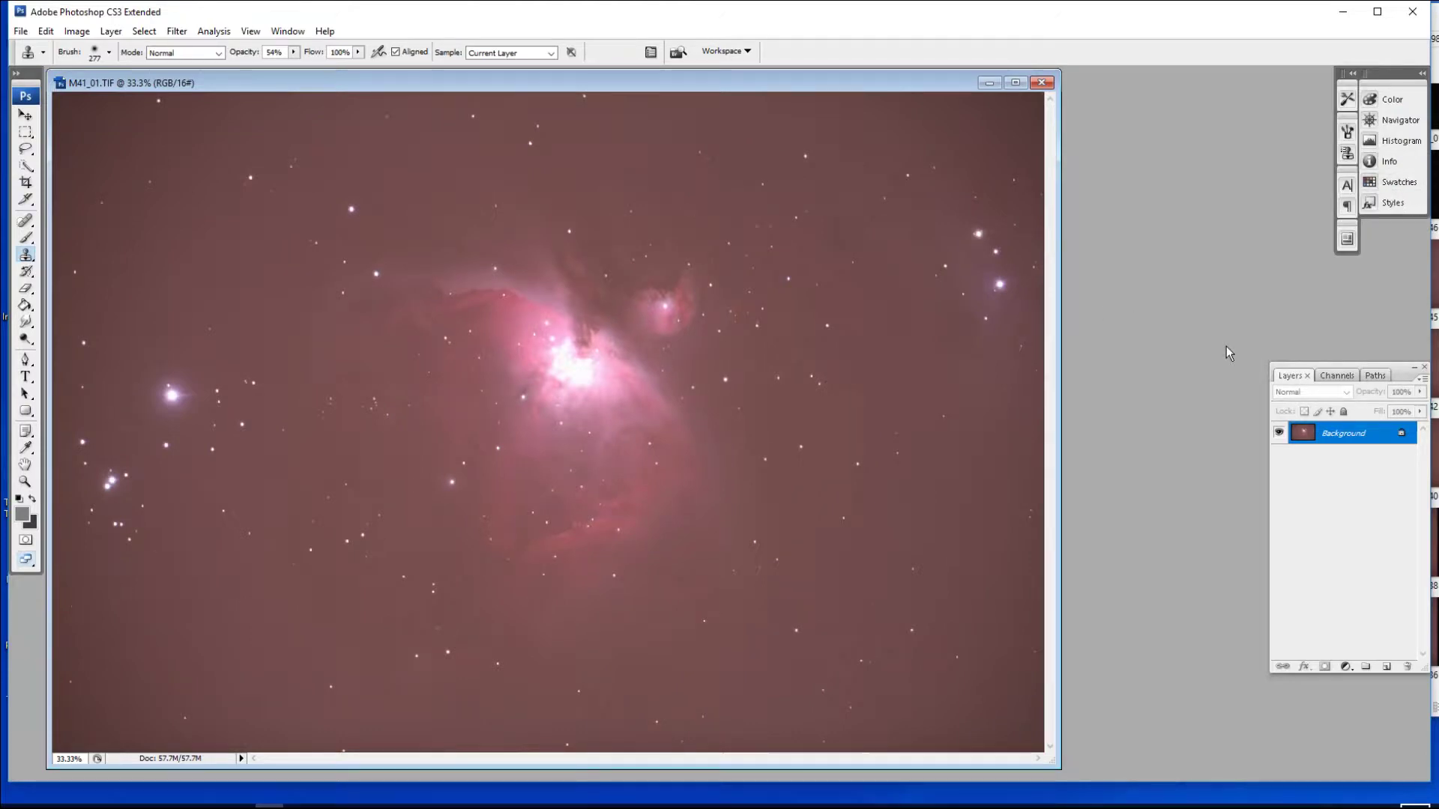
pyautogui.click(1396, 168)
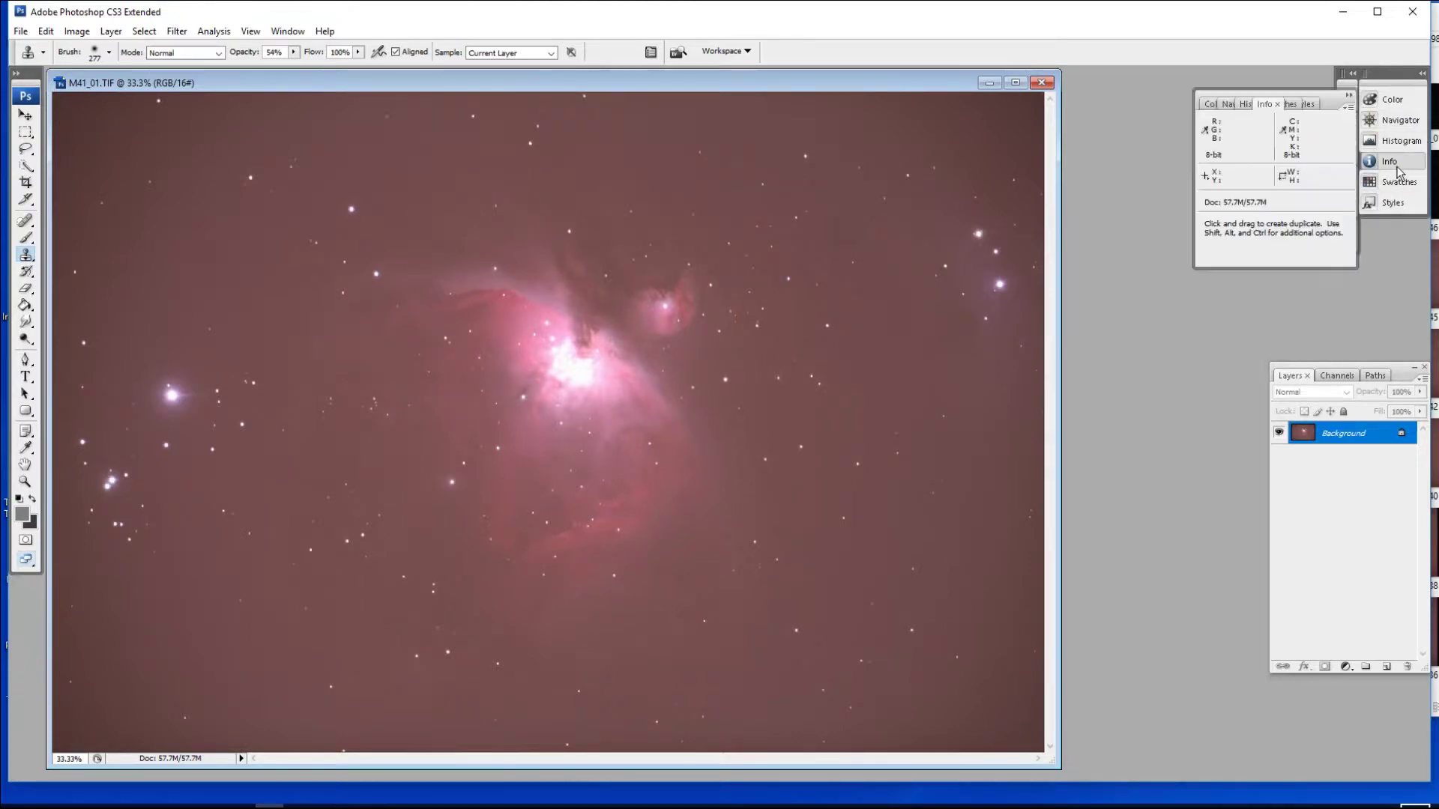
pyautogui.moveTo(1282, 106); pyautogui.dragTo(1342, 193)
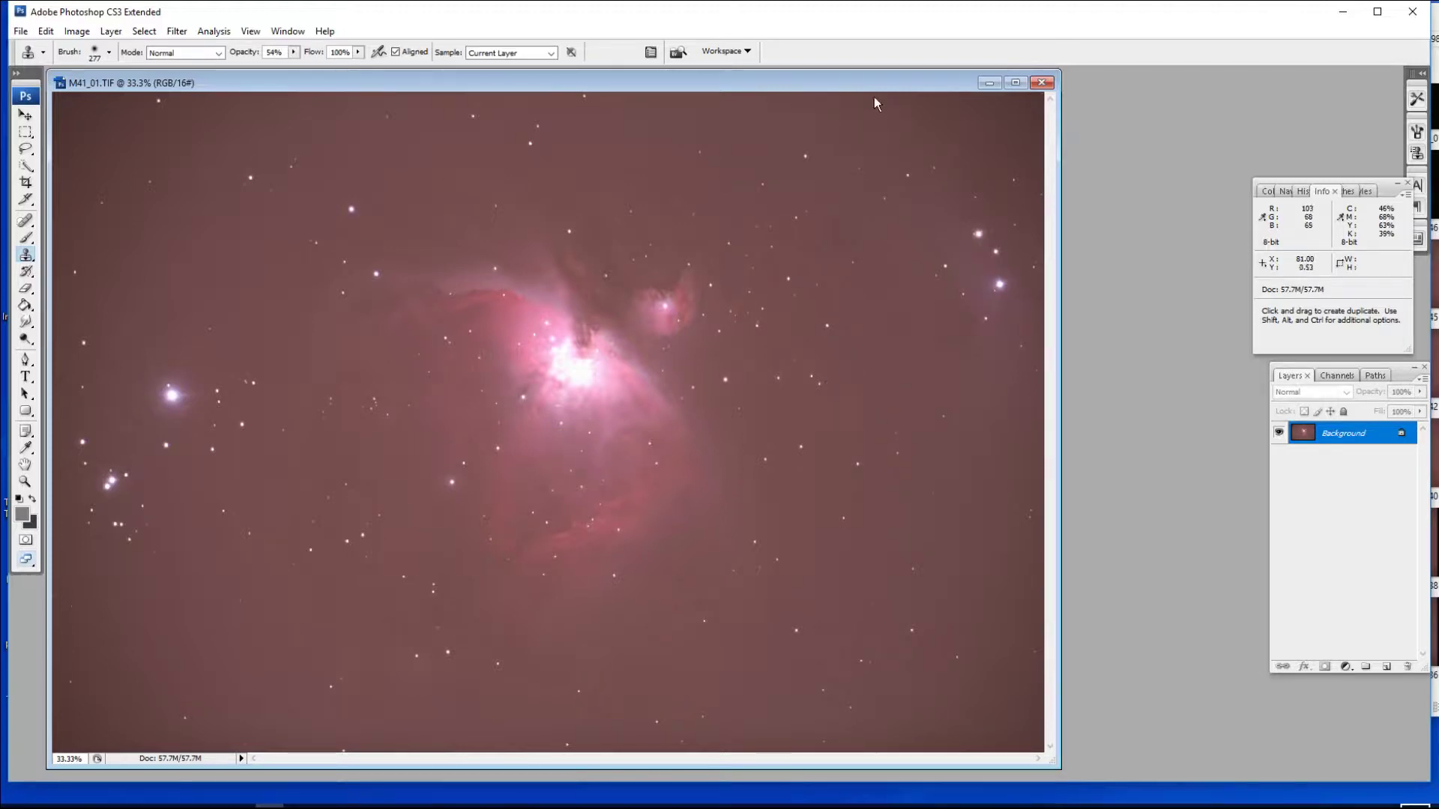
pyautogui.moveTo(874, 91); pyautogui.dragTo(894, 91)
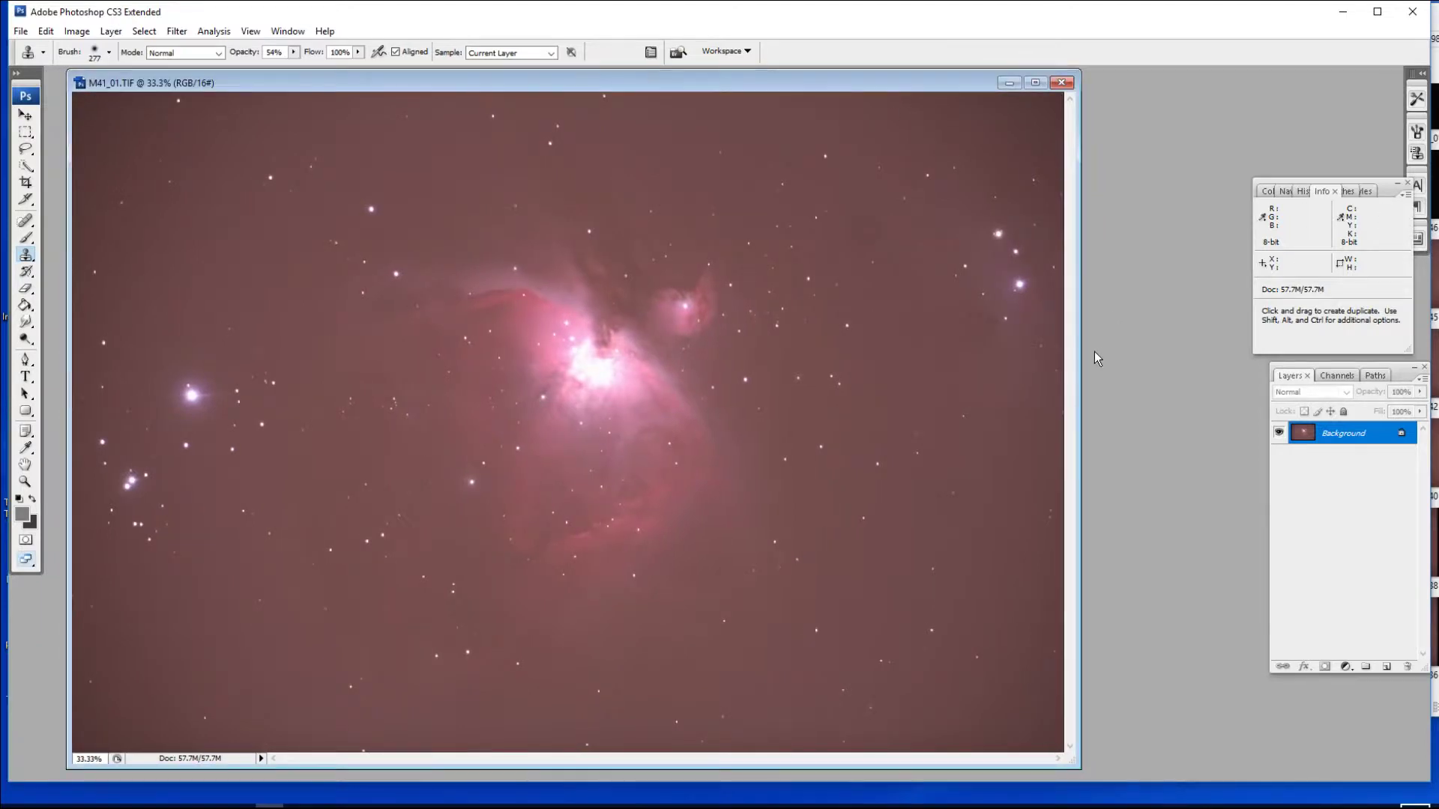
pyautogui.moveTo(1082, 353); pyautogui.dragTo(1152, 353)
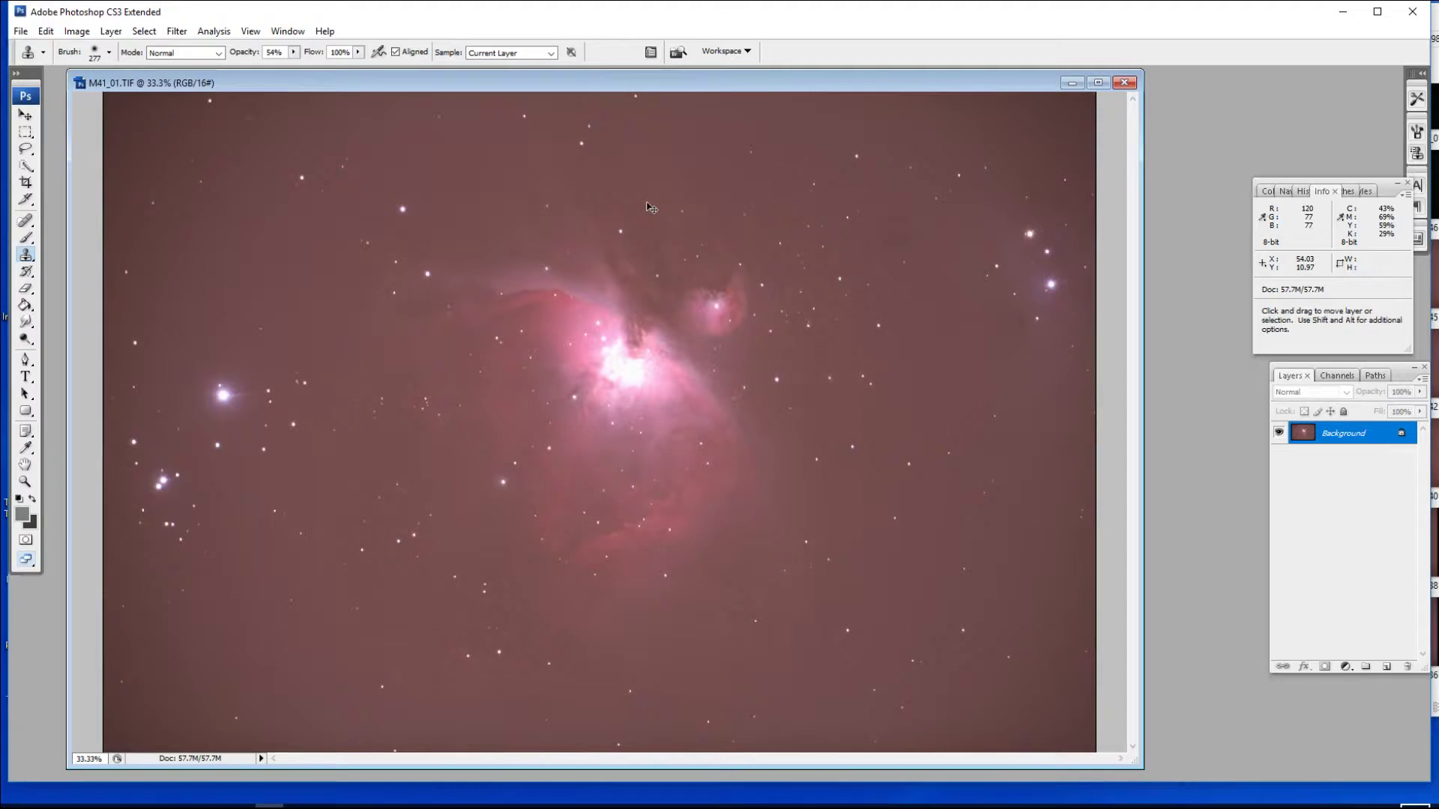
# Darken the sky background with a Levels adjustment, raising the RGB black input level to about 40
pyautogui.hotkey('ctrl', 'l')
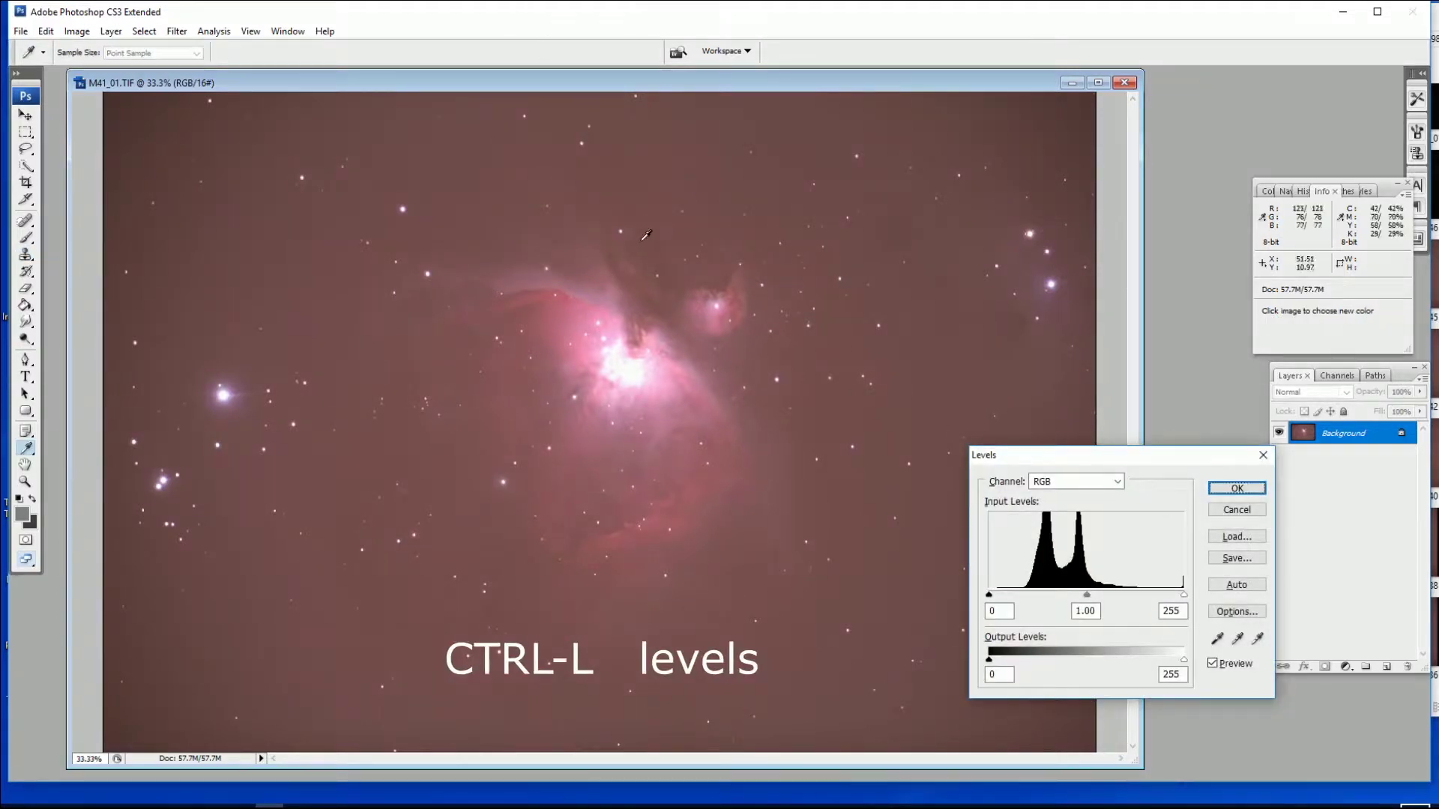
pyautogui.moveTo(1099, 455); pyautogui.dragTo(1082, 191)
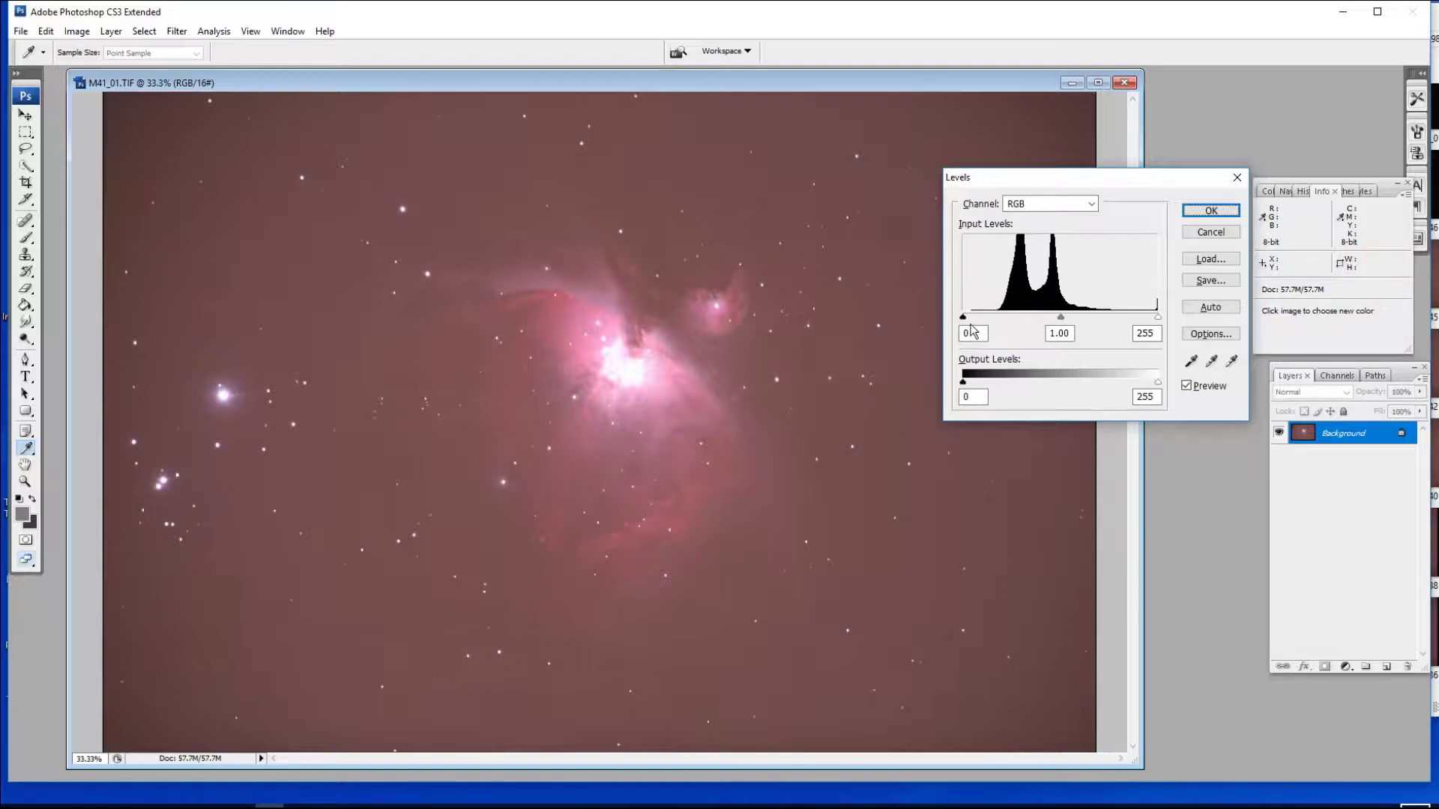
pyautogui.moveTo(970, 328); pyautogui.dragTo(996, 322)
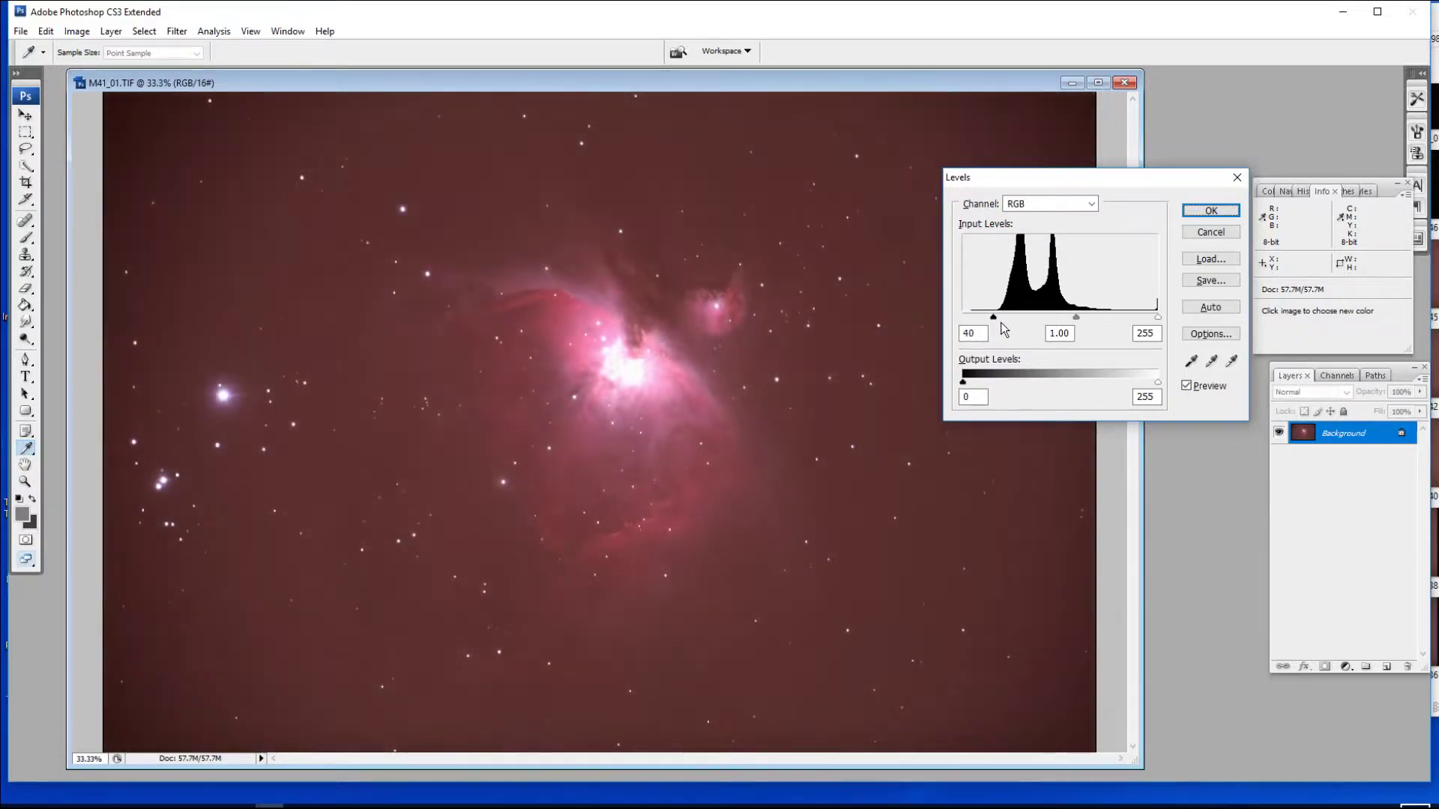
pyautogui.click(1002, 319)
pyautogui.click(1216, 218)
pyautogui.press('s')
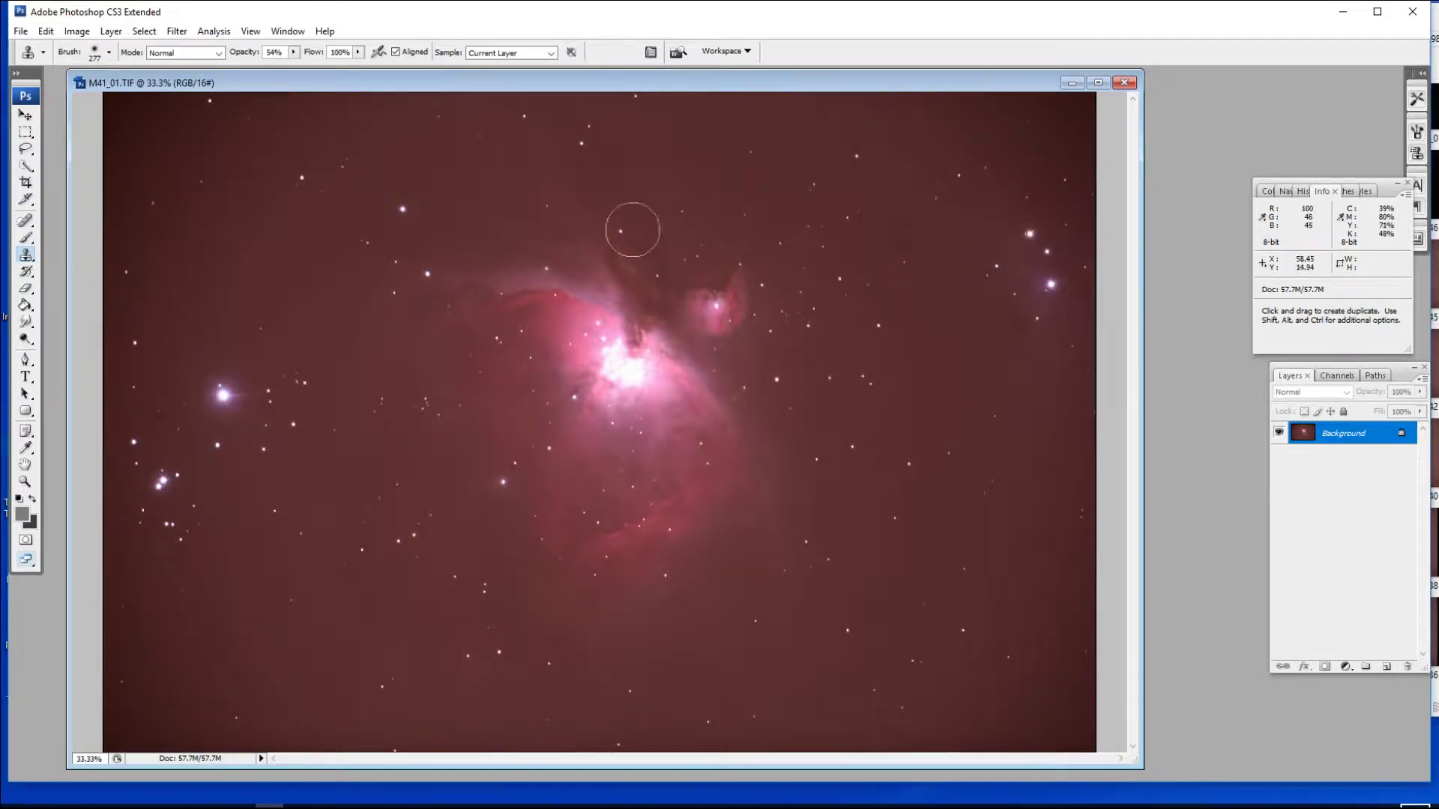
# Neutralize the red sky cast with Color Balance, setting the midtones' Cyan–Red level to -72
pyautogui.click(81, 32)
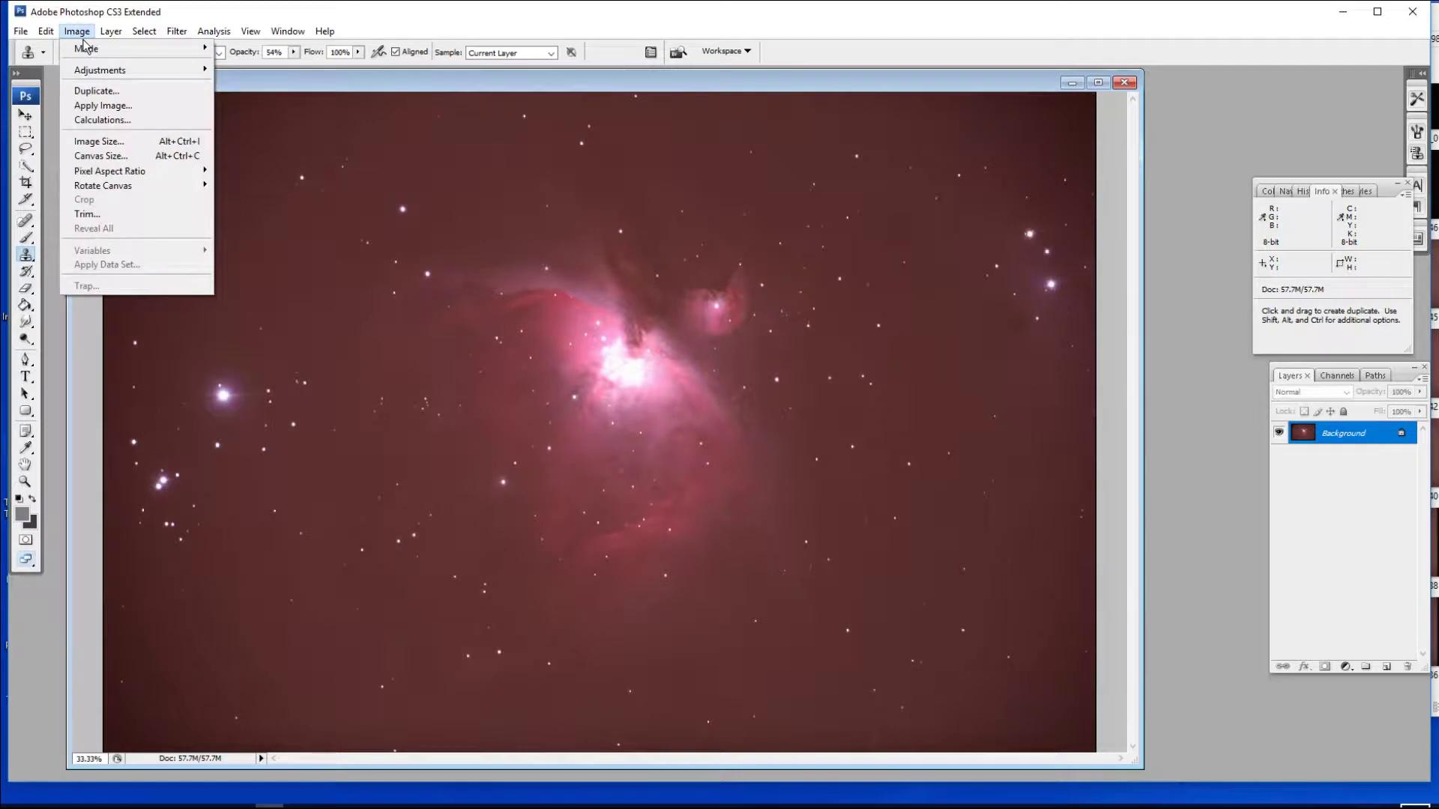
pyautogui.moveTo(187, 71)
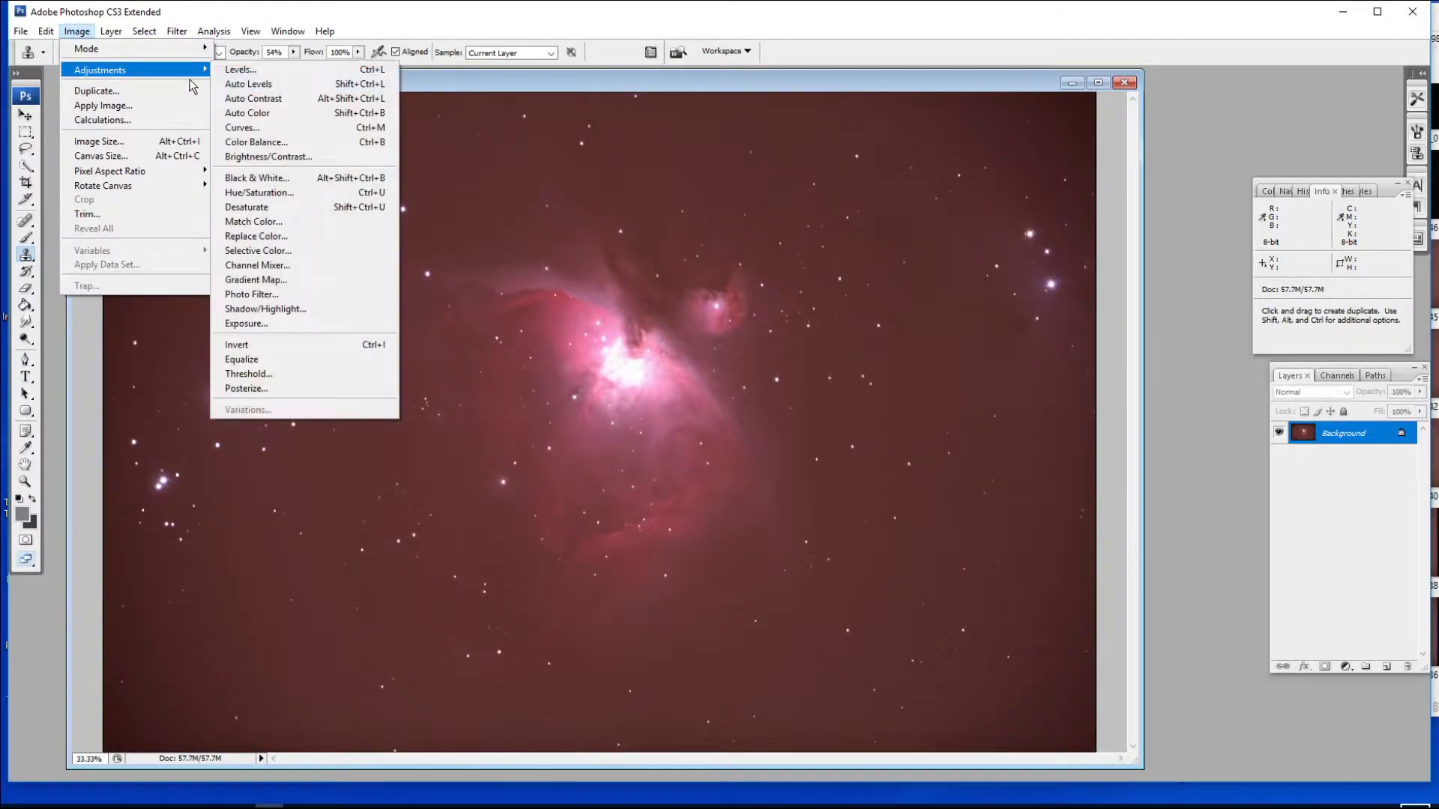
pyautogui.click(256, 142)
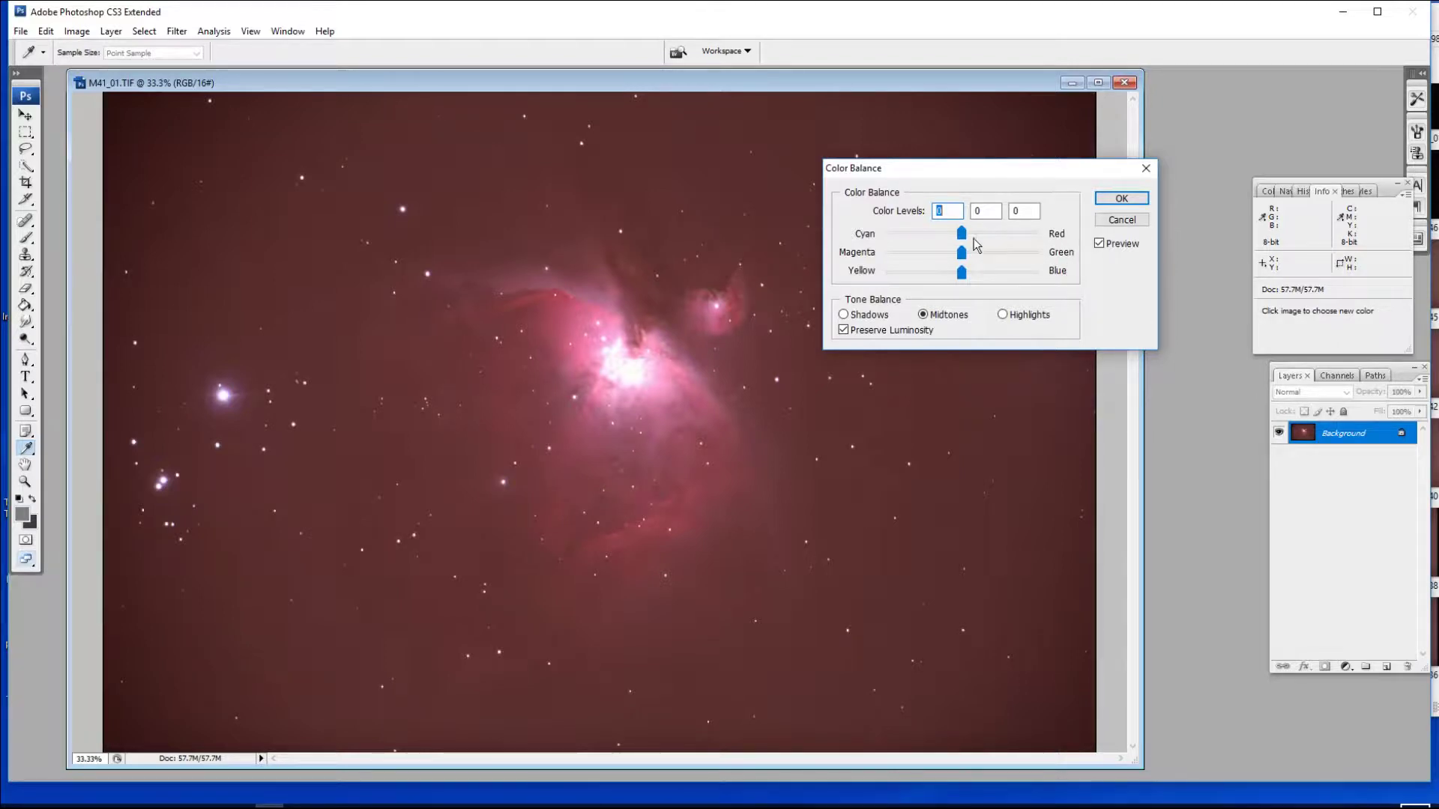
pyautogui.moveTo(969, 241); pyautogui.dragTo(915, 243)
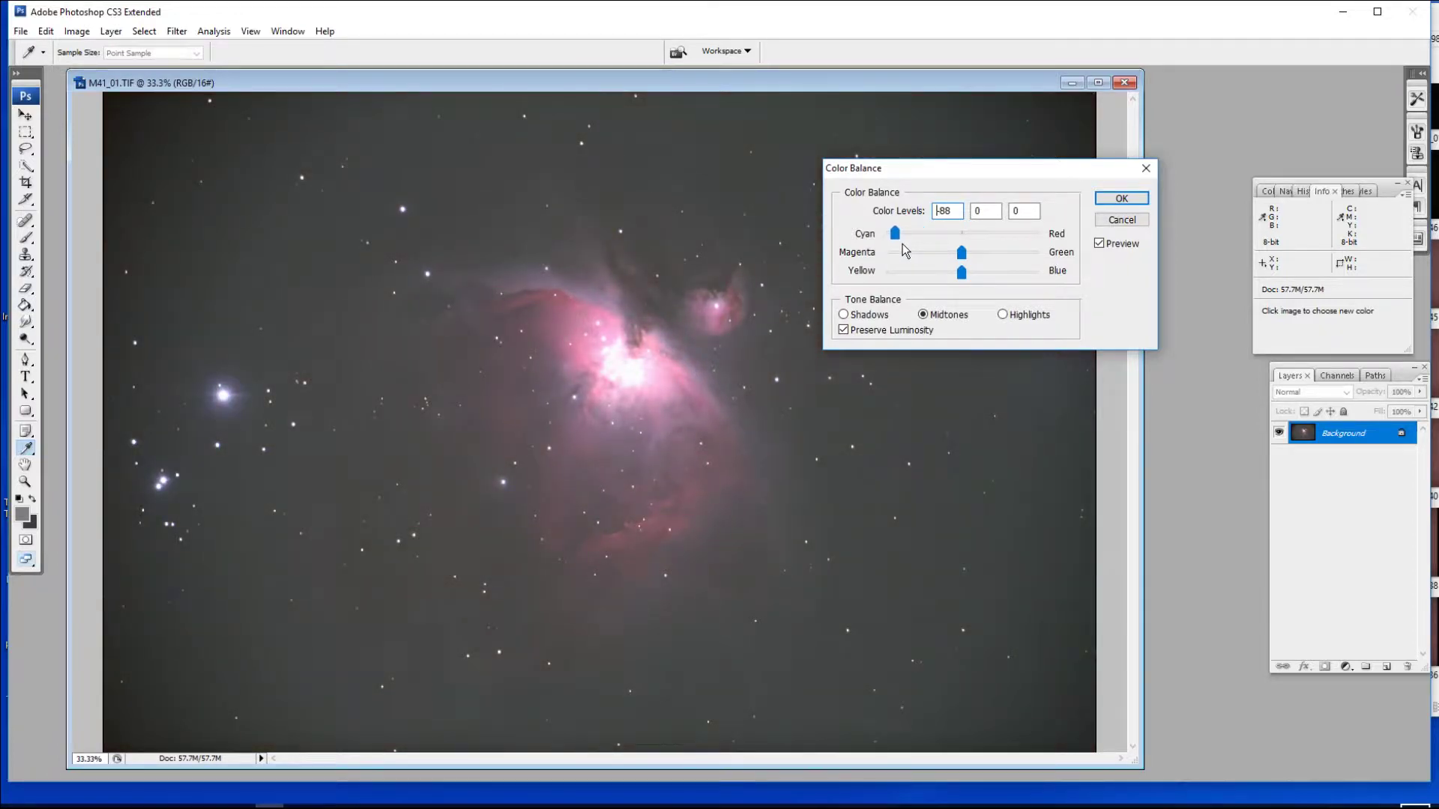
pyautogui.moveTo(902, 245); pyautogui.dragTo(920, 242)
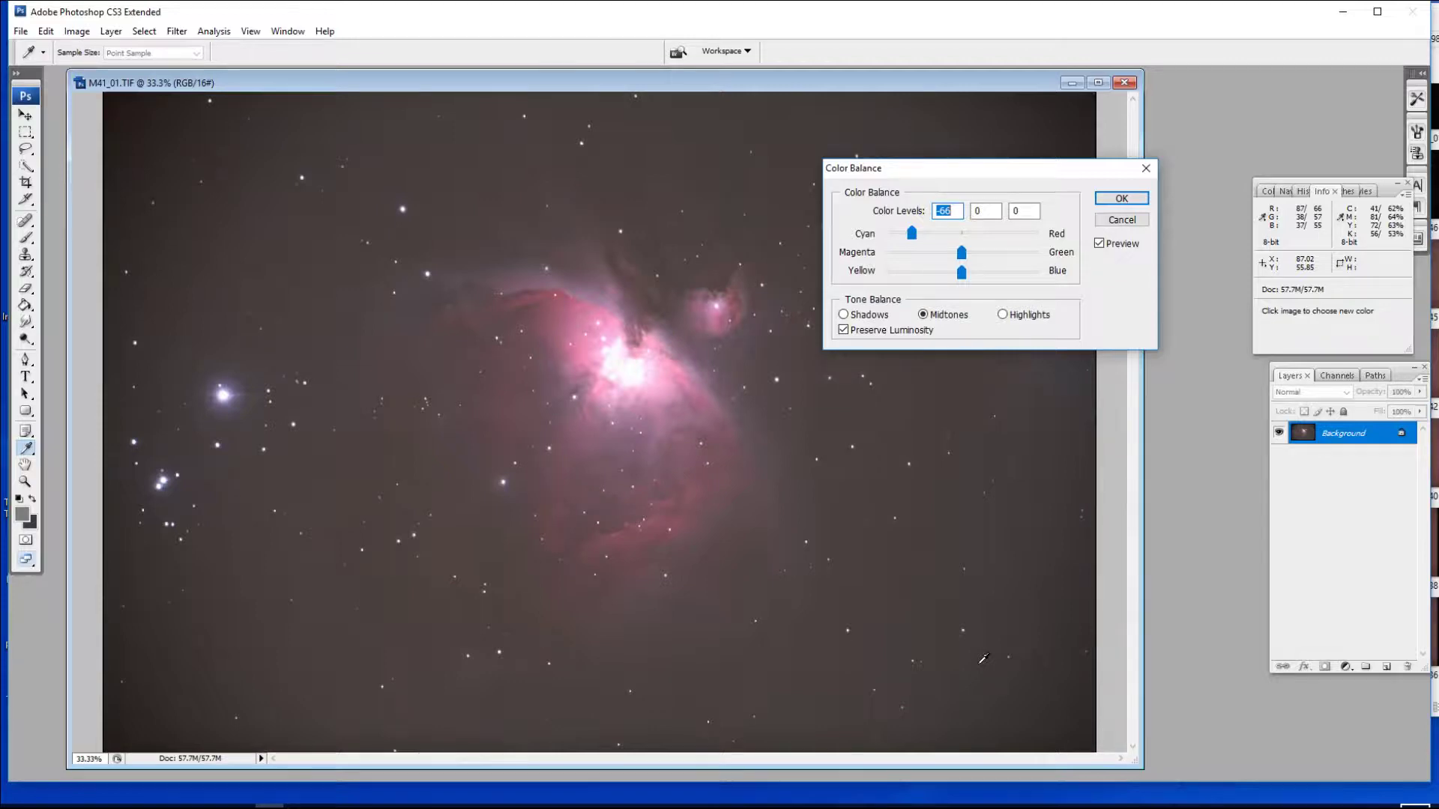
pyautogui.moveTo(919, 240); pyautogui.dragTo(920, 240)
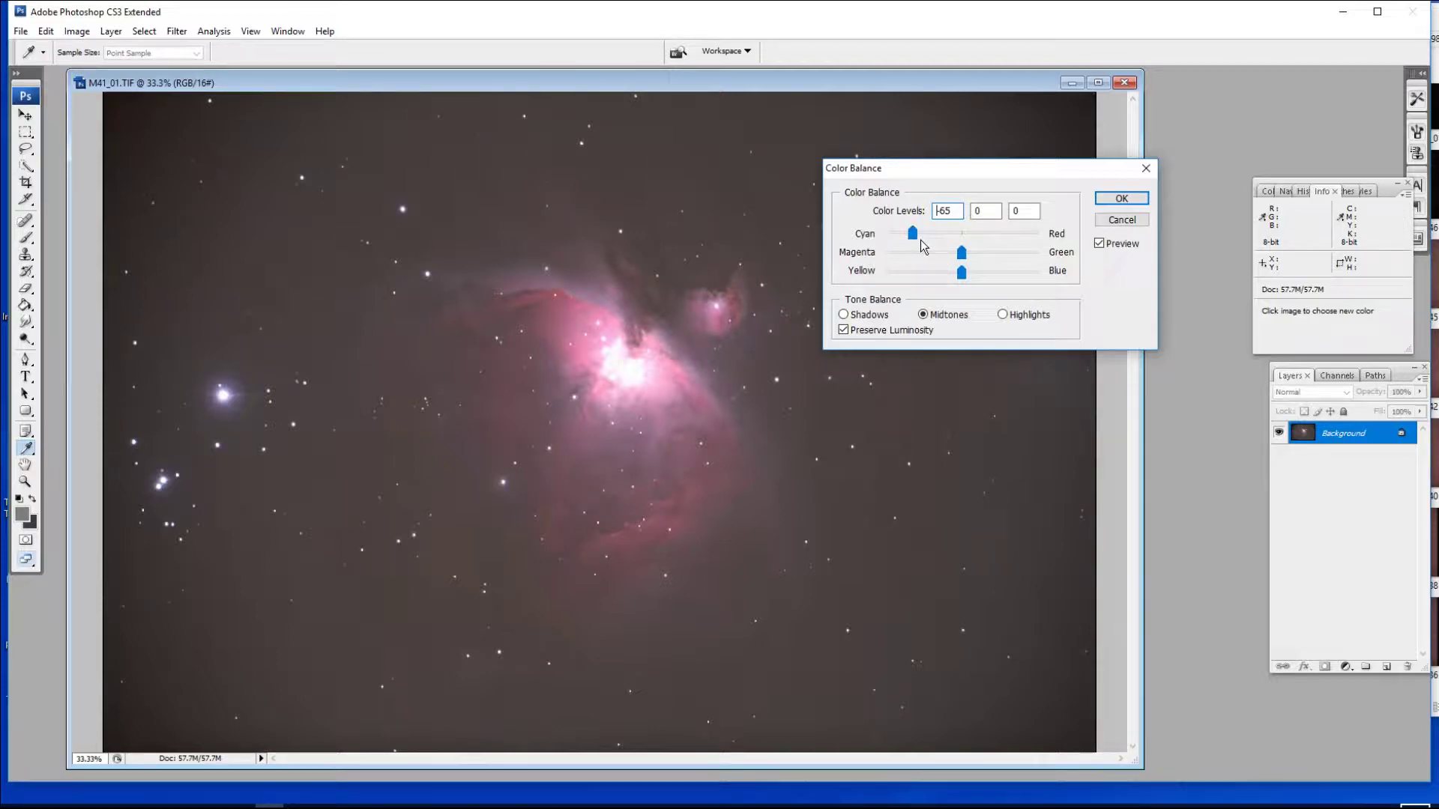
pyautogui.press('Down')
pyautogui.press('Down')
pyautogui.press('Down')
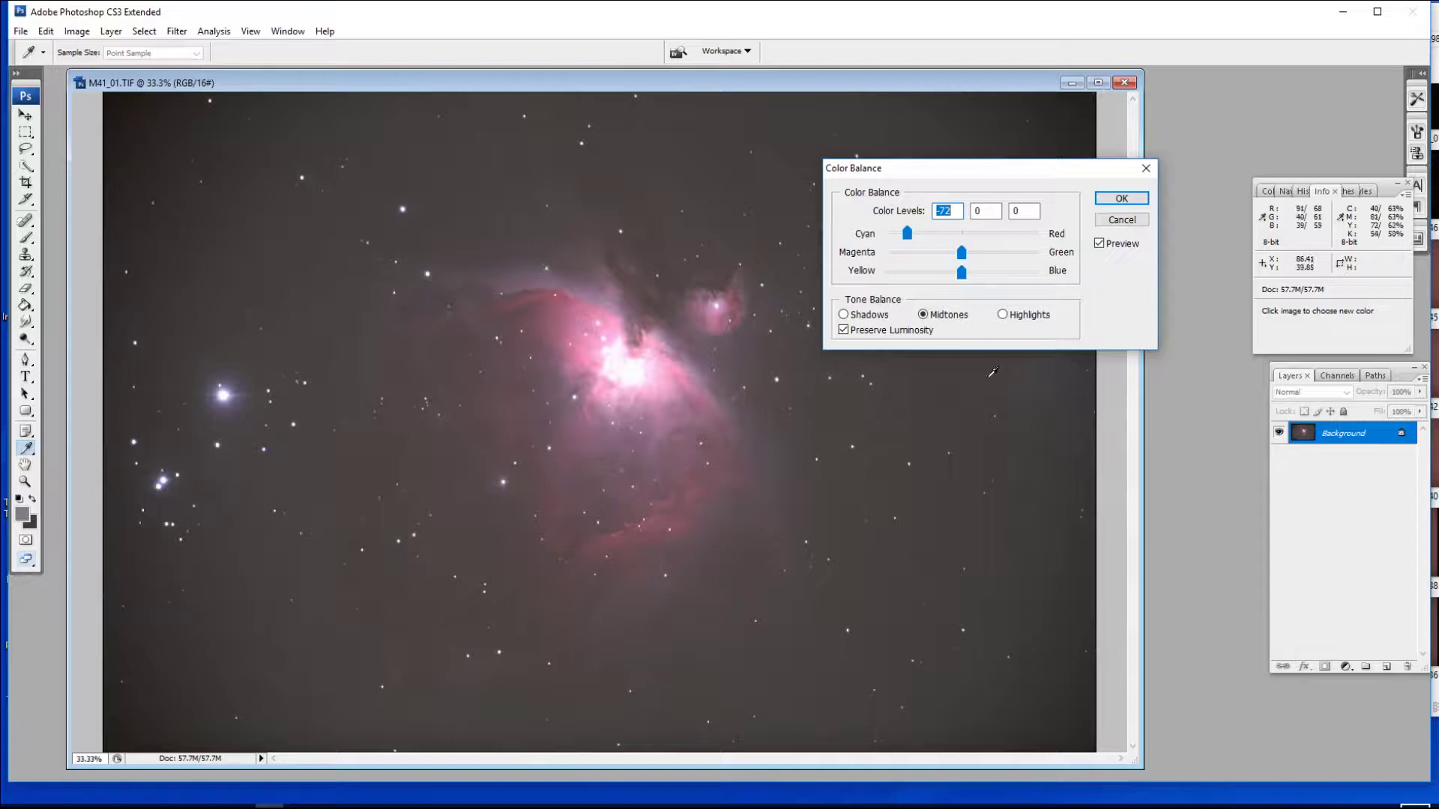
pyautogui.click(1118, 199)
pyautogui.press('s')
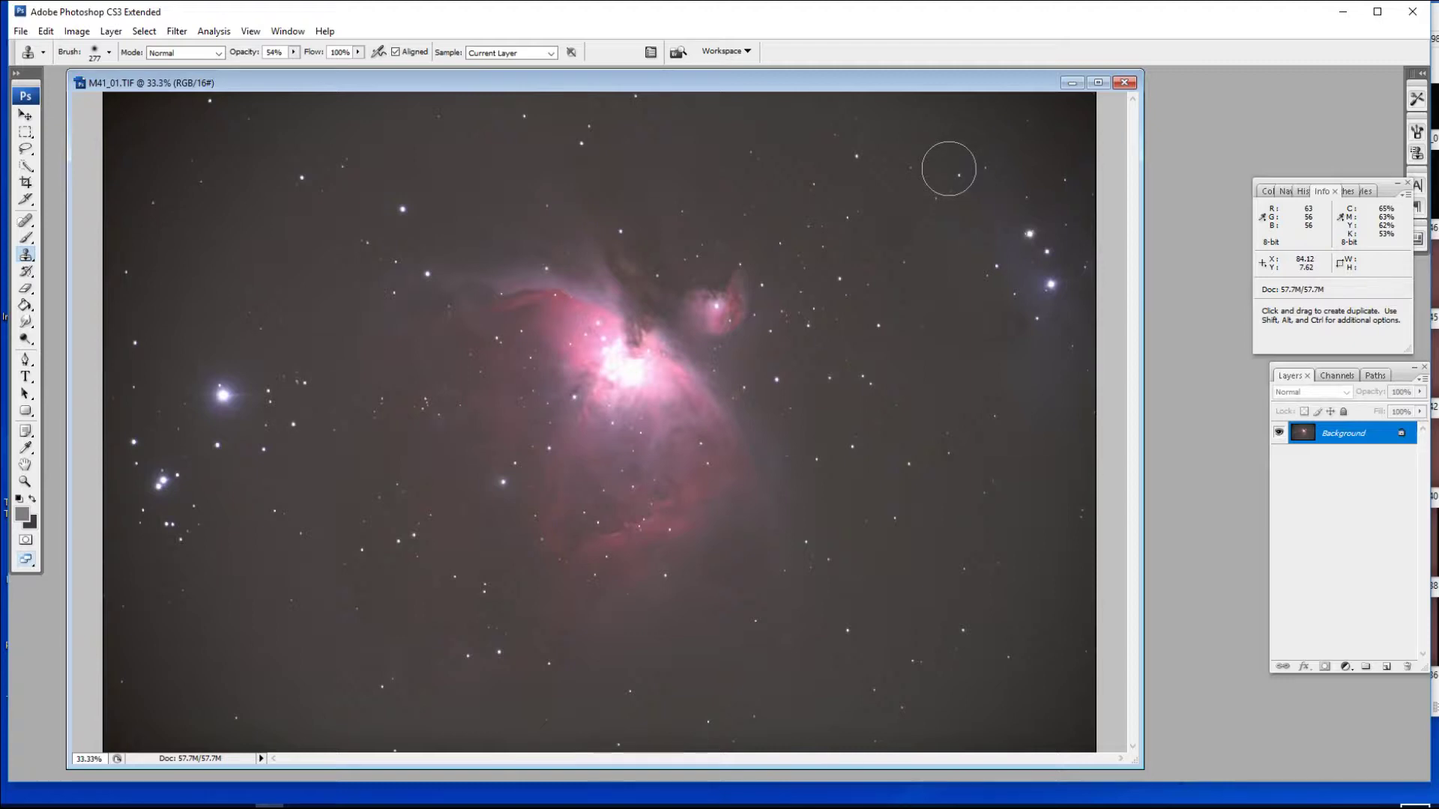
# Open Curves and sample tones from the nebula's bright core outward to the dark sky corner to locate them on the curve
pyautogui.press('i')
pyautogui.hotkey('ctrl', 'm')
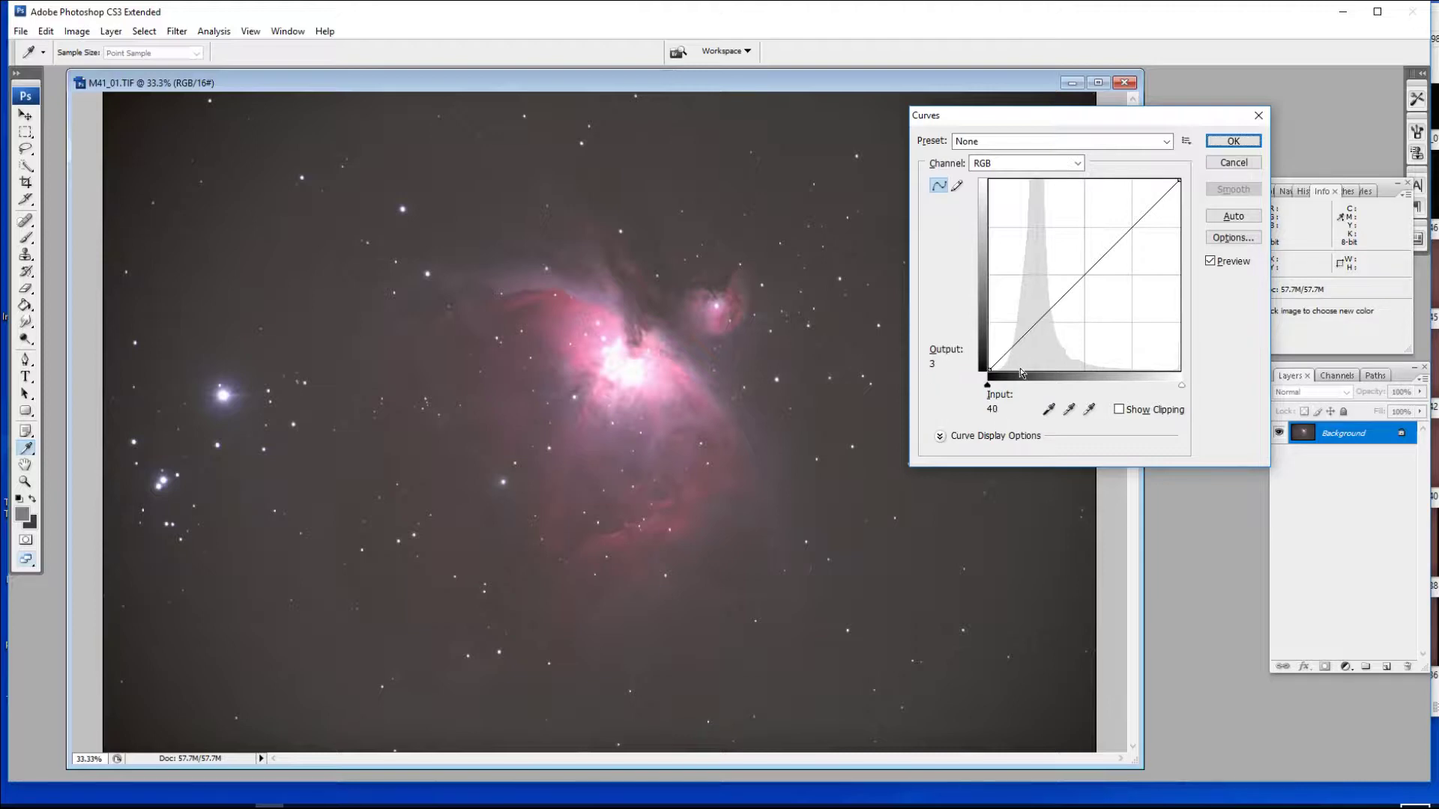
pyautogui.click(624, 381)
pyautogui.click(623, 380)
pyautogui.click(624, 380)
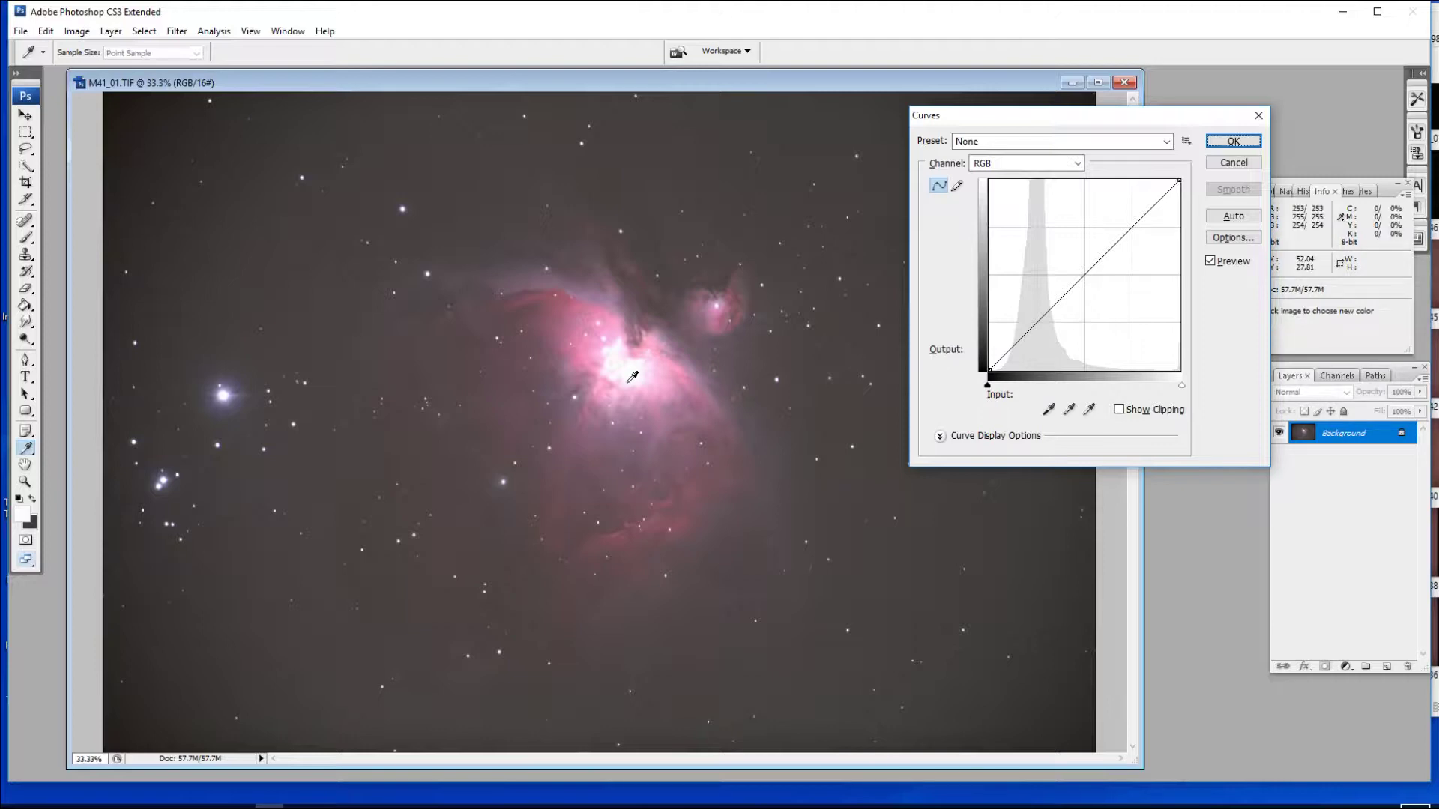
pyautogui.click(642, 404)
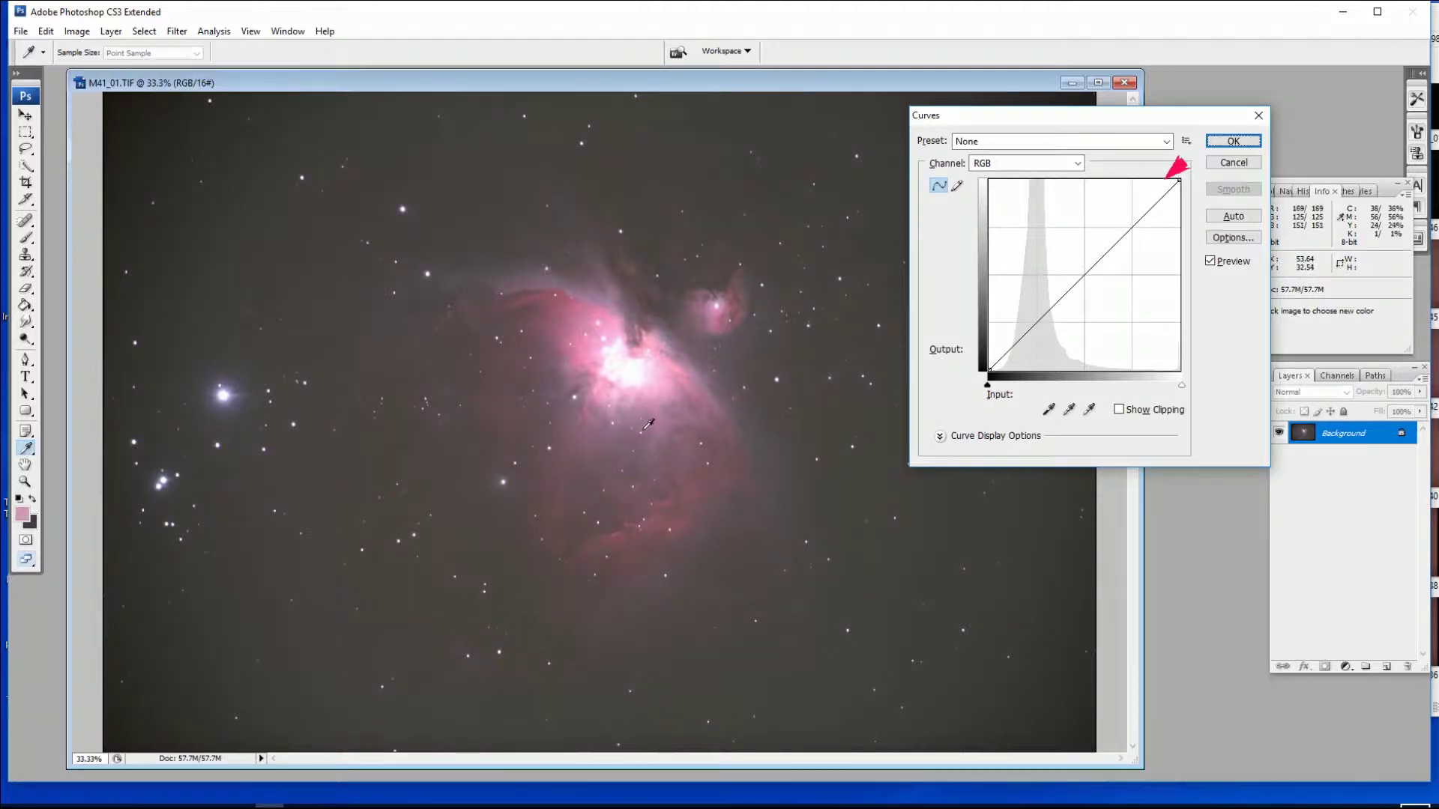
pyautogui.click(651, 448)
pyautogui.click(665, 475)
pyautogui.click(683, 501)
pyautogui.click(712, 538)
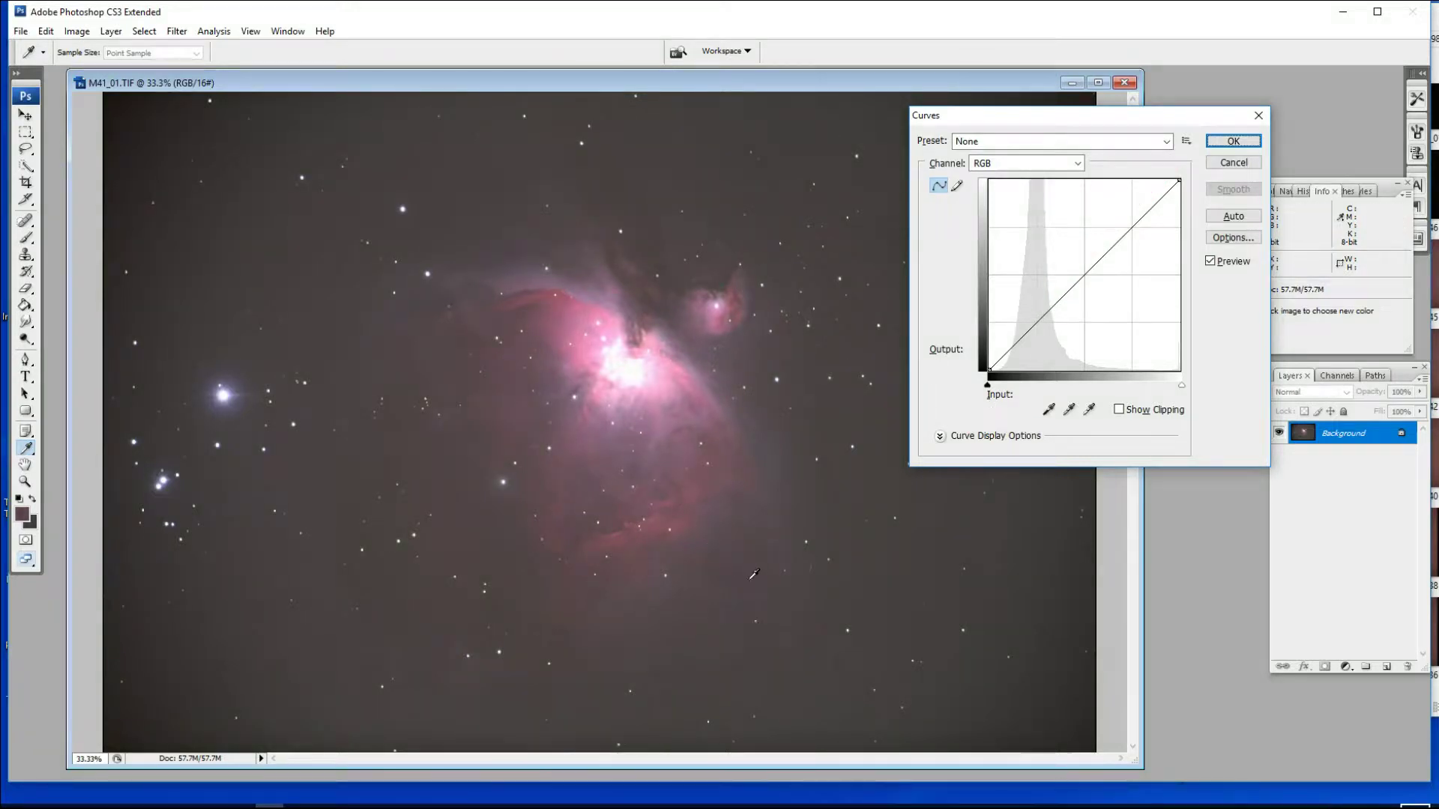
pyautogui.click(837, 628)
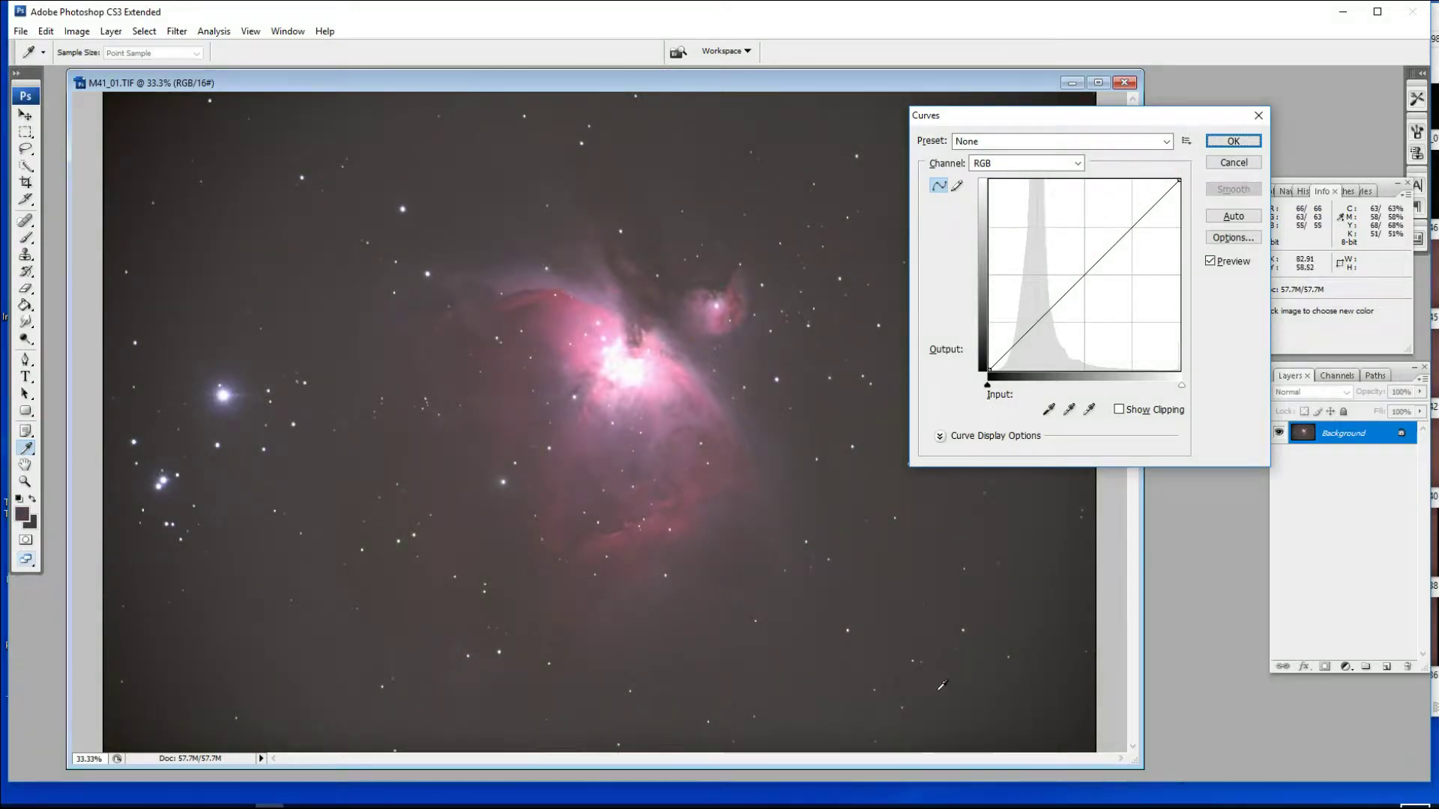
pyautogui.click(971, 697)
pyautogui.click(1022, 722)
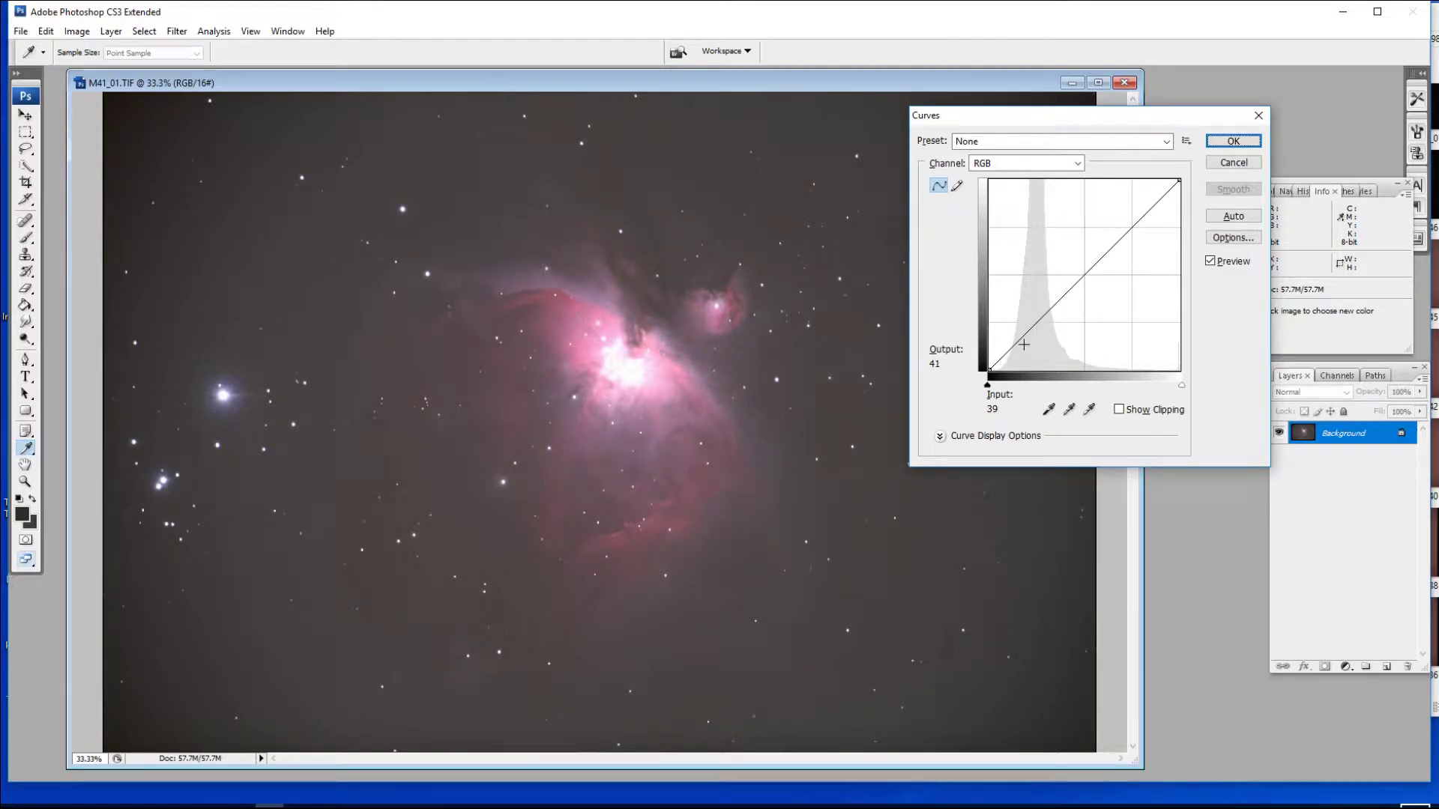
# Add a shadow point to the RGB curve, try it at input 26, output 43, and reset it to input 35, output 35
pyautogui.moveTo(1023, 345); pyautogui.dragTo(1013, 342)
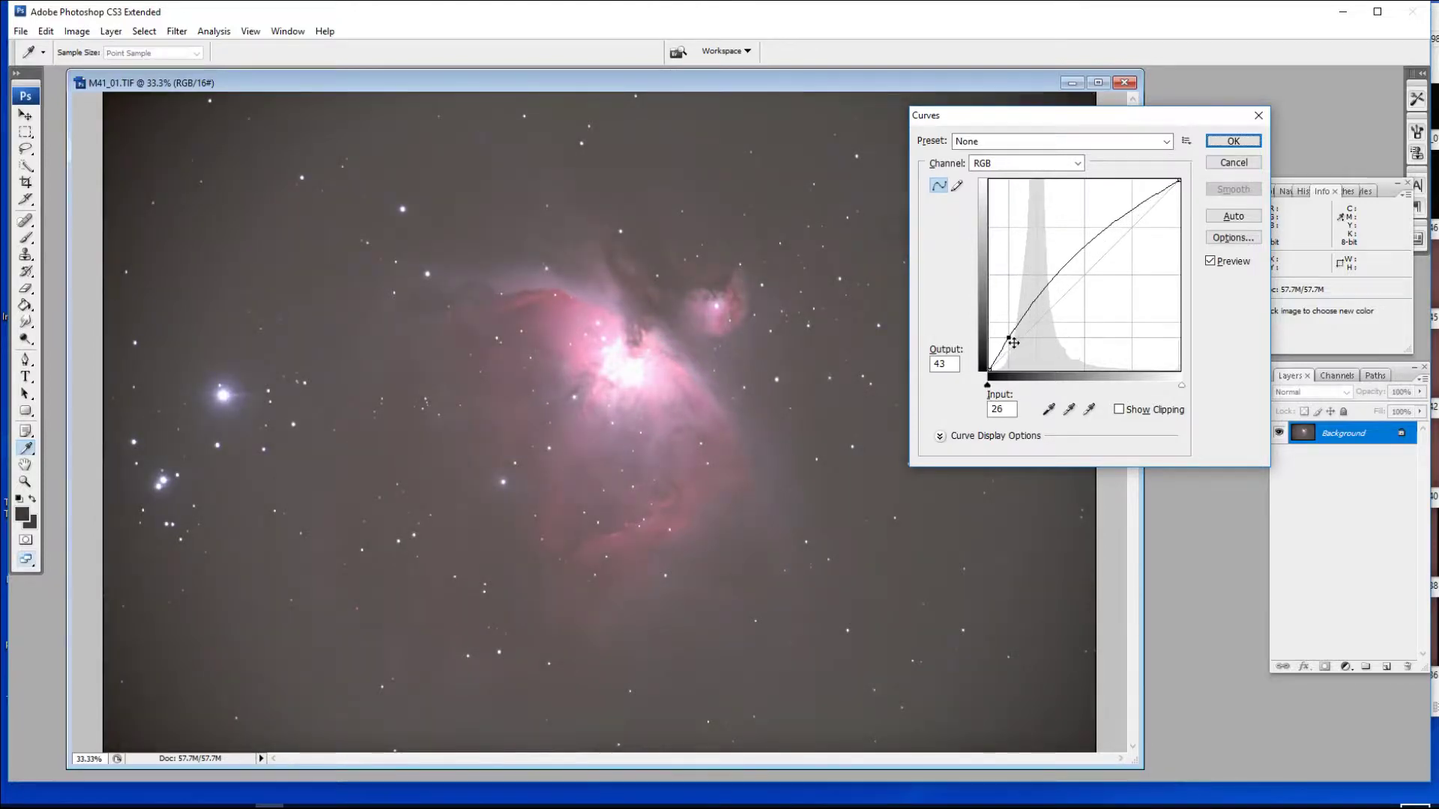
pyautogui.moveTo(1013, 342); pyautogui.dragTo(1013, 343)
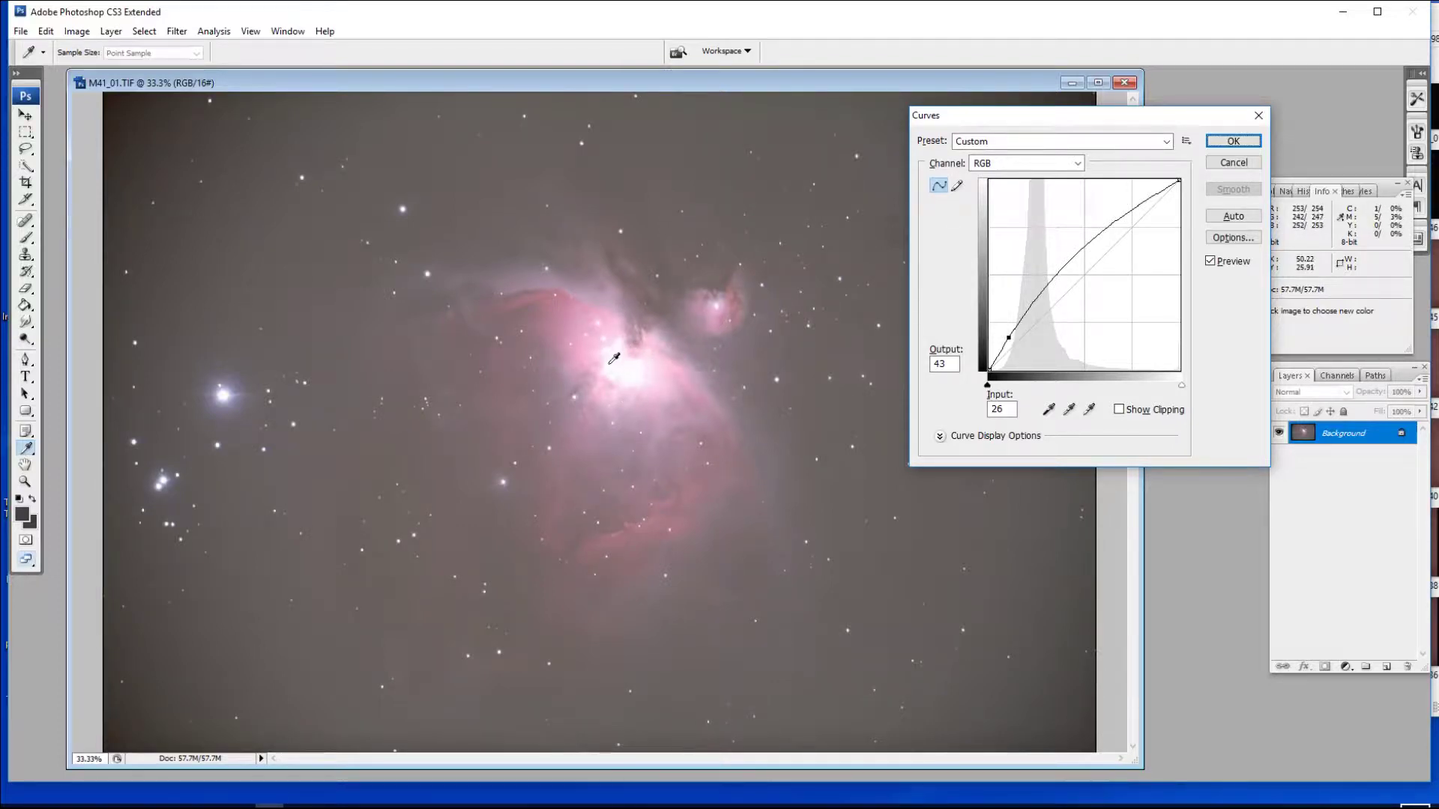
pyautogui.moveTo(1012, 342); pyautogui.dragTo(1020, 349)
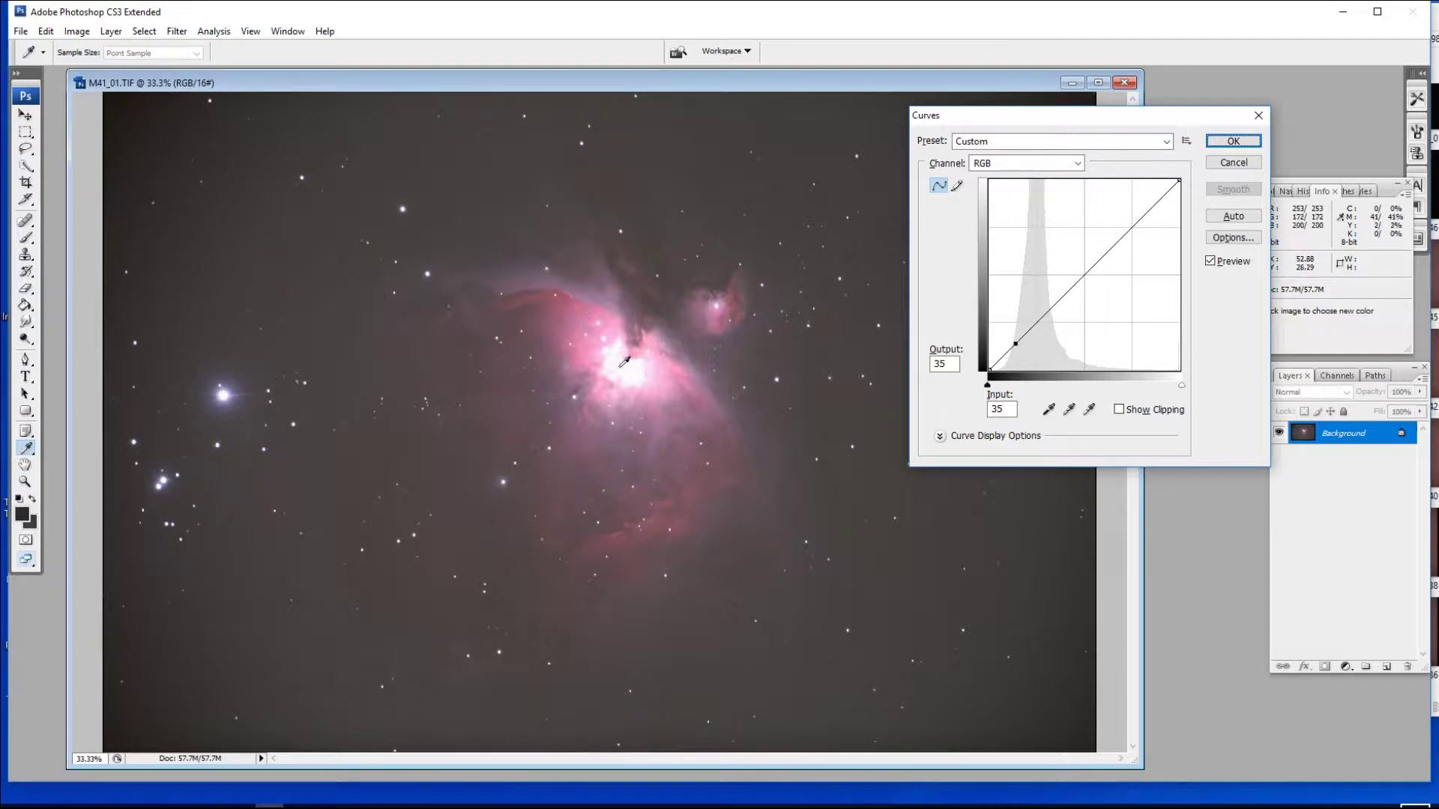
# Sample the bright area beside the nebula's core and anchor it on the RGB curve at about input 226, output 227
pyautogui.click(657, 387)
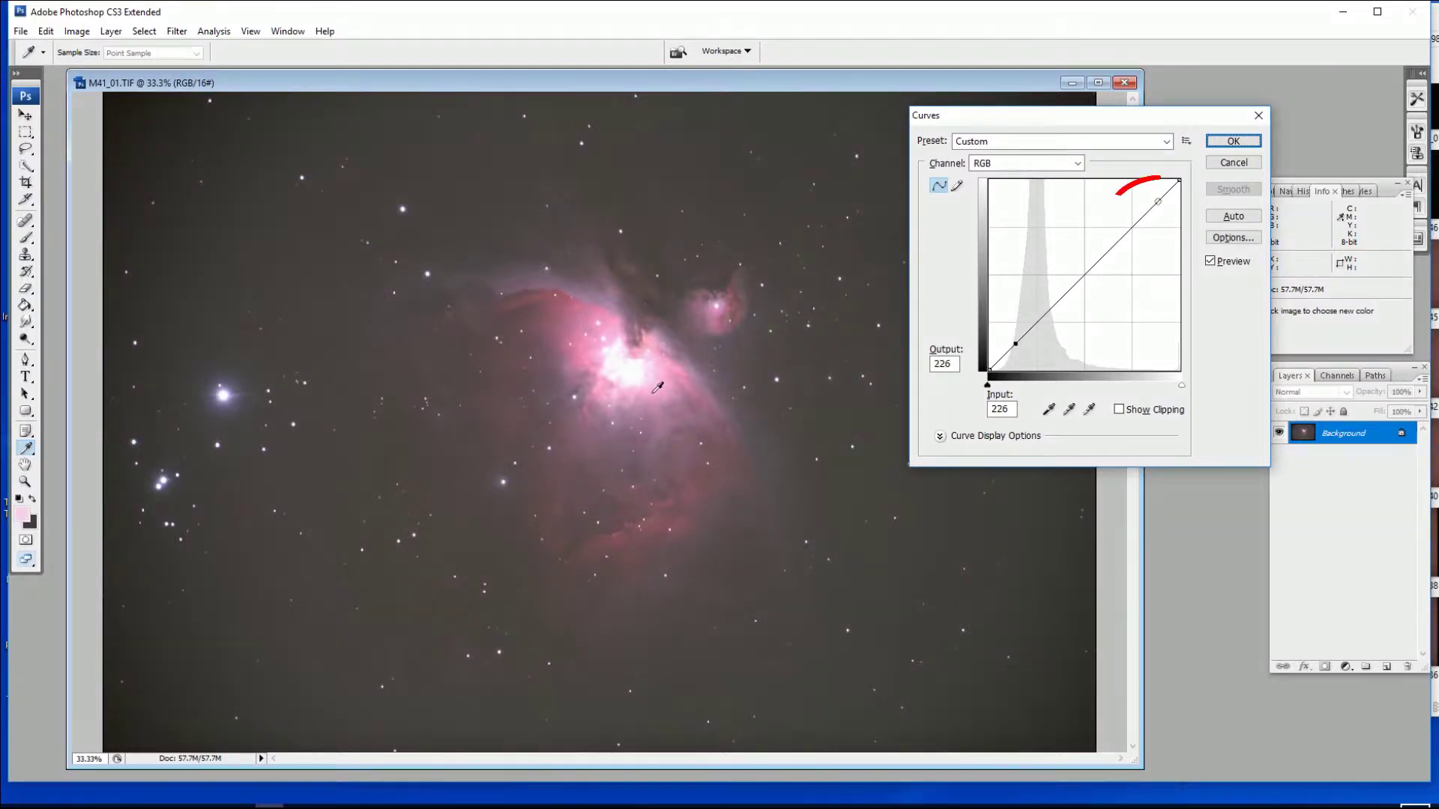
pyautogui.click(657, 387)
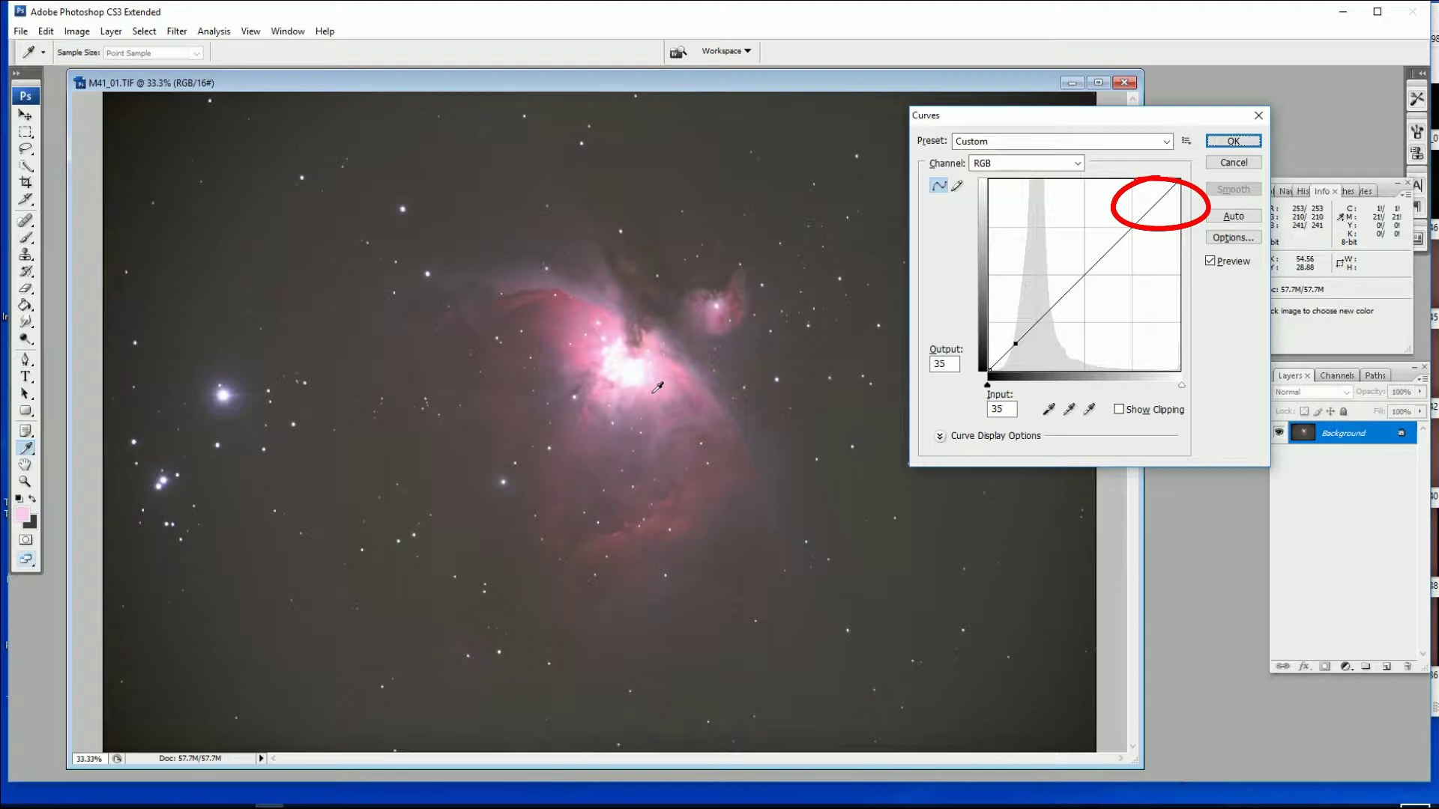
pyautogui.click(657, 387)
pyautogui.click(654, 391)
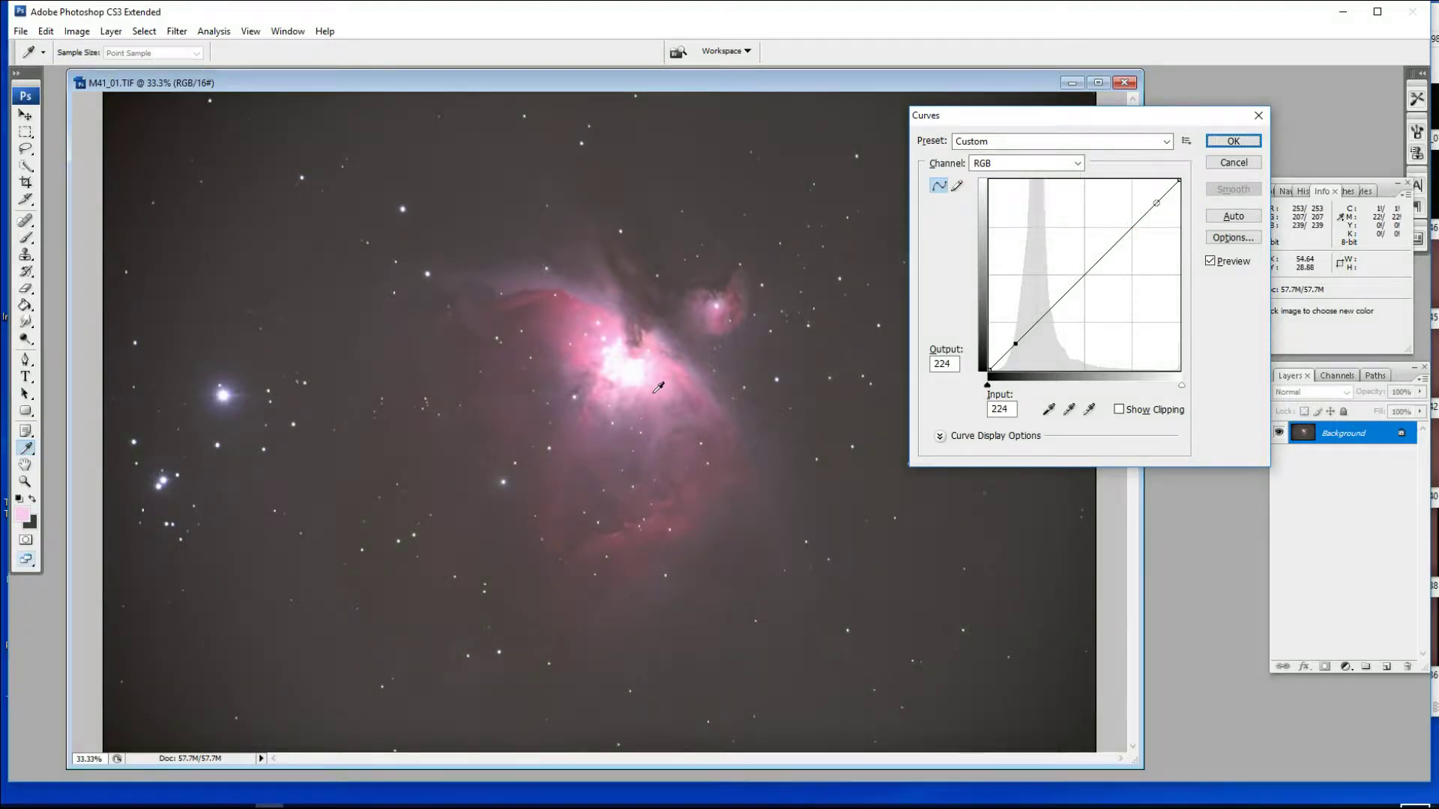
pyautogui.click(1161, 206)
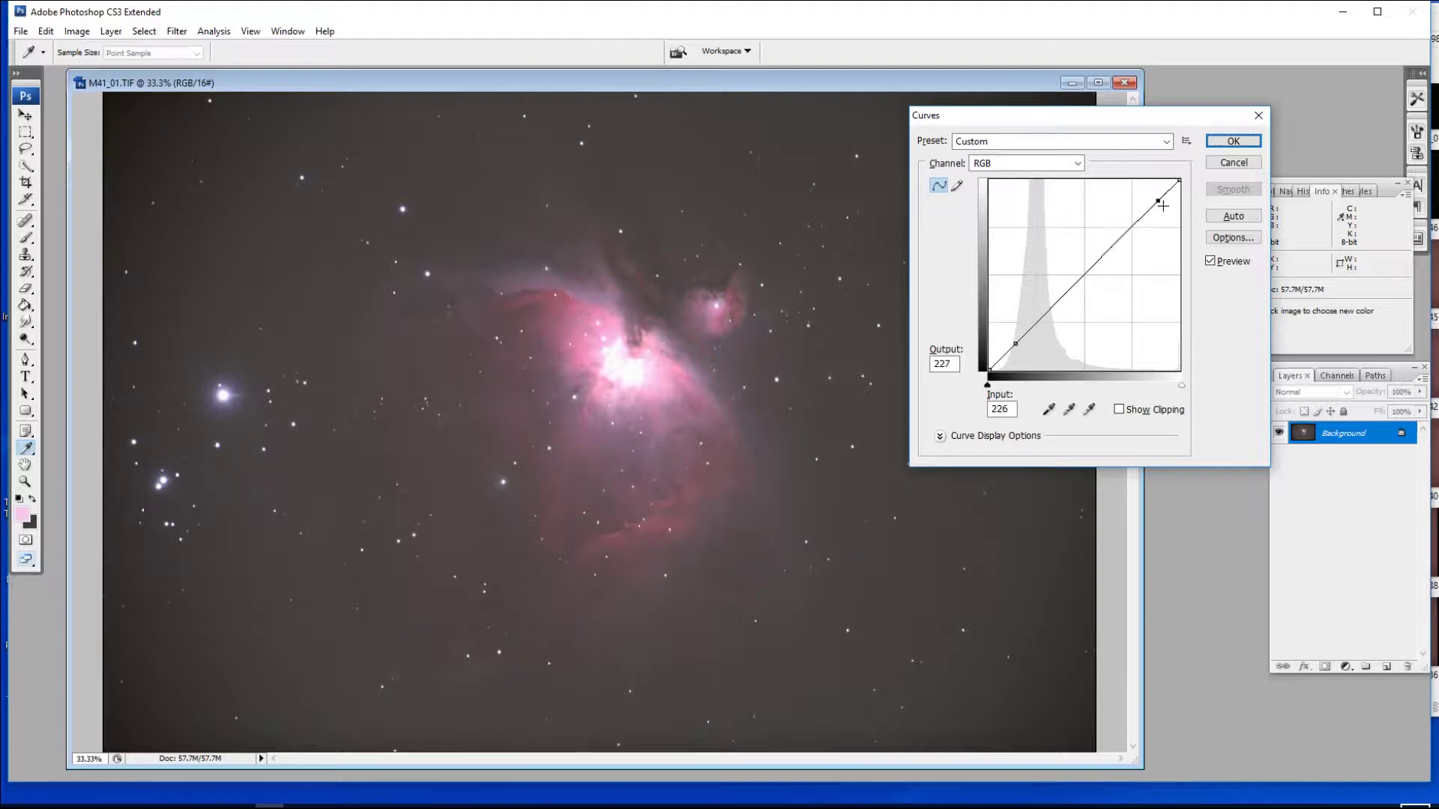
pyautogui.moveTo(1162, 205); pyautogui.dragTo(1163, 206)
# Try a midtone point on the RGB curve at input 106, output 96, and remove it
pyautogui.moveTo(1067, 306); pyautogui.dragTo(1068, 299)
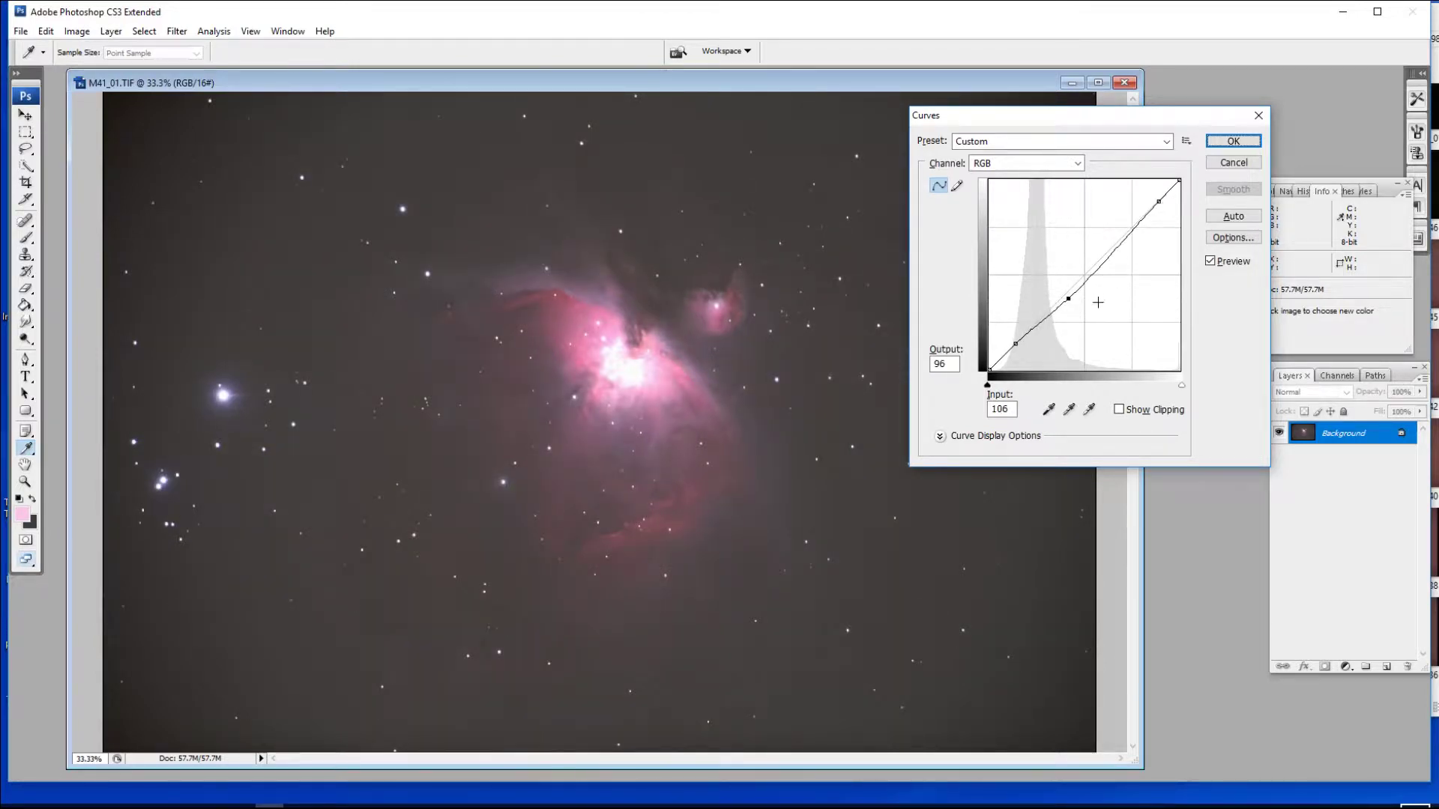
pyautogui.click(1019, 347)
pyautogui.moveTo(1069, 299); pyautogui.dragTo(1220, 408)
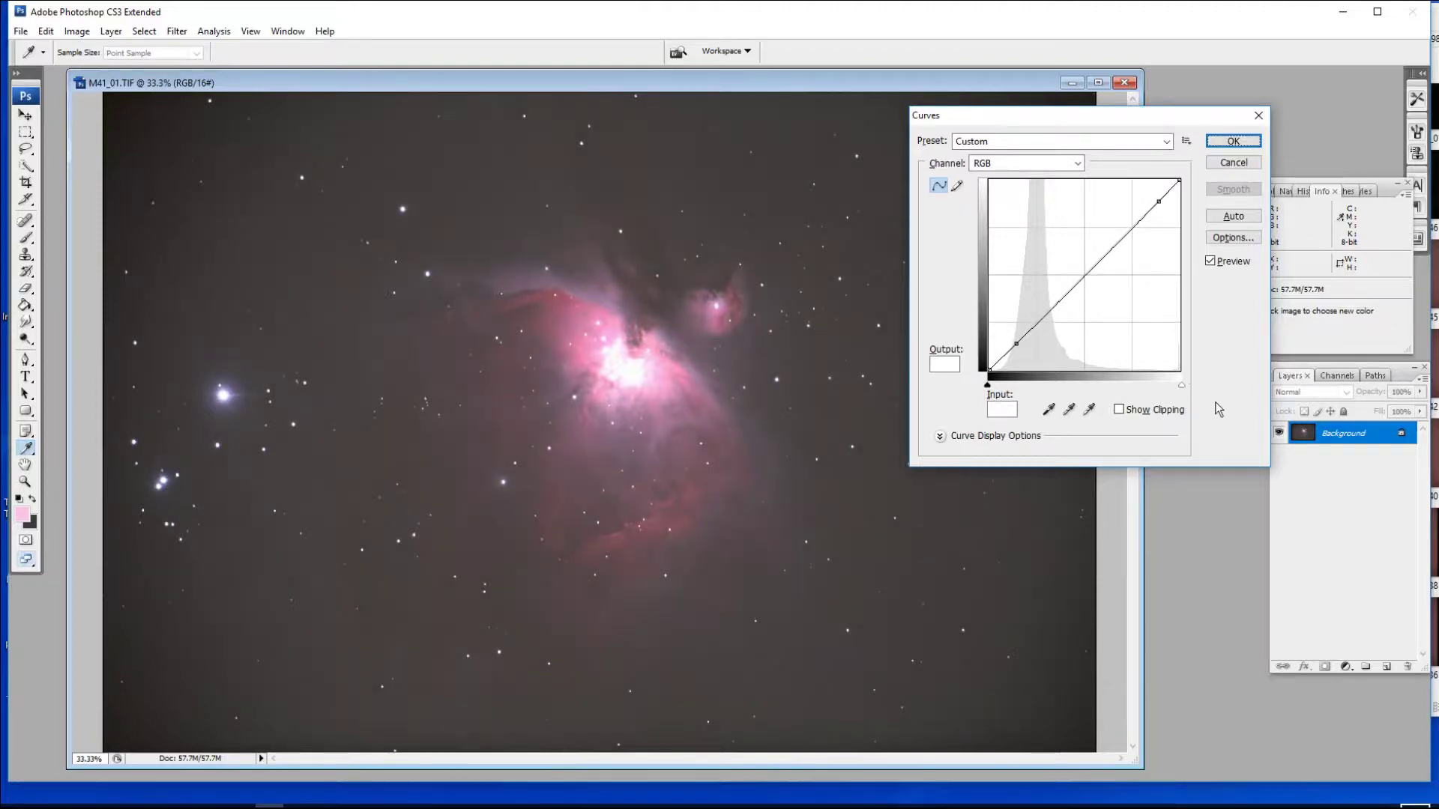
# Raise the curve's shadow point to input 43, output 64, add a deep-shadow point at input 13, output 15, and apply the slightly lowered midtones
pyautogui.moveTo(1021, 340); pyautogui.dragTo(1026, 328)
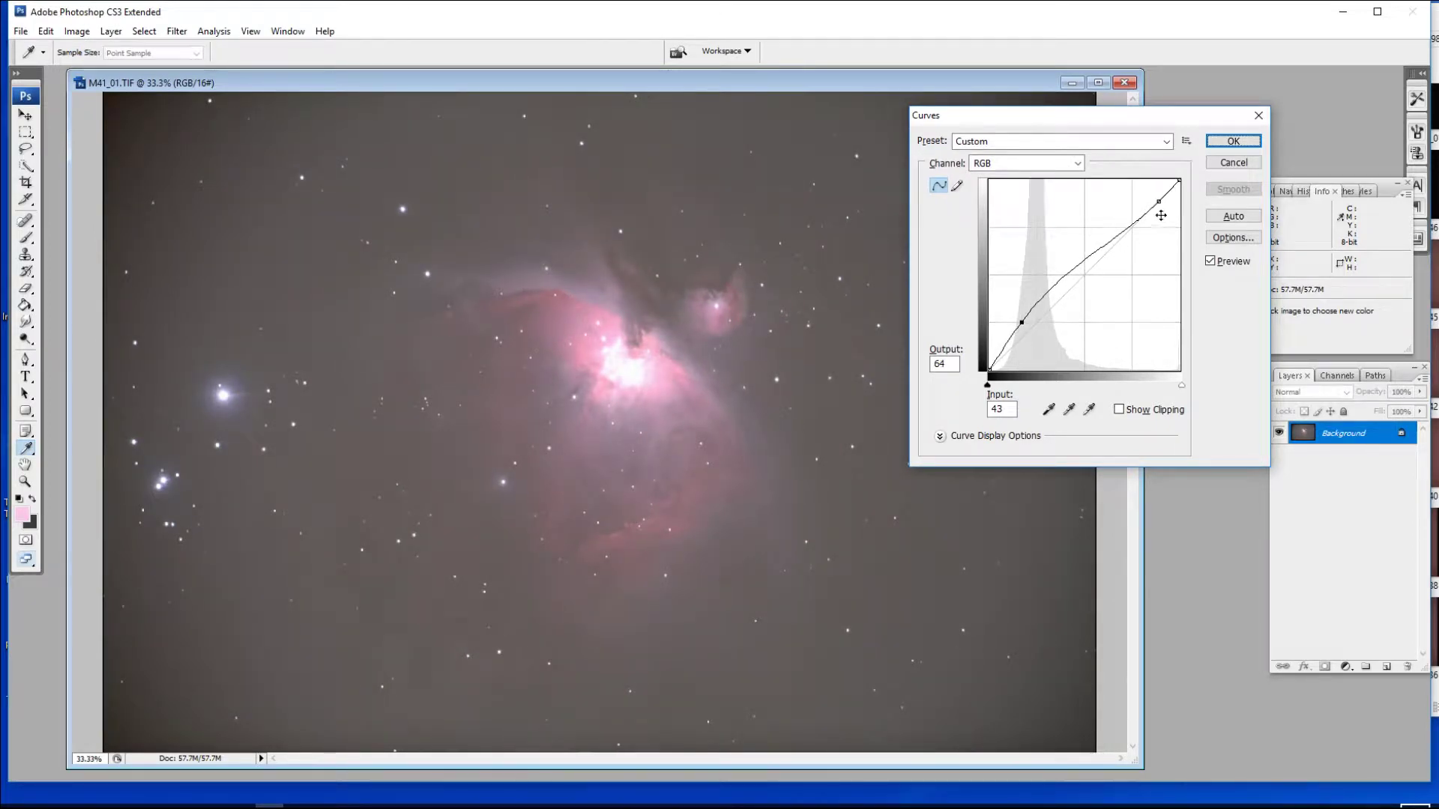
pyautogui.click(1003, 360)
pyautogui.moveTo(1003, 360); pyautogui.dragTo(1005, 365)
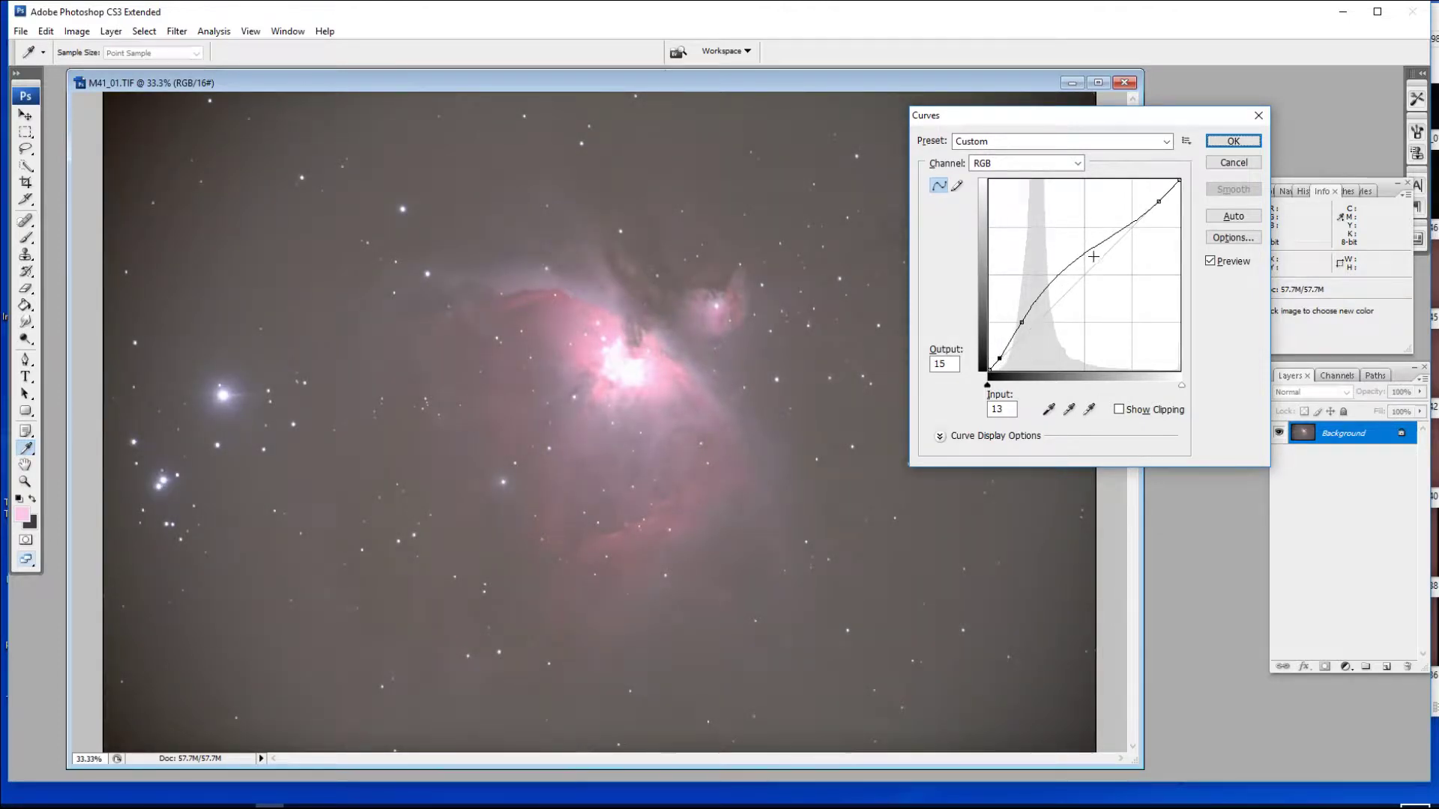
pyautogui.moveTo(1082, 263); pyautogui.dragTo(1082, 267)
pyautogui.click(1234, 141)
pyautogui.press('s')
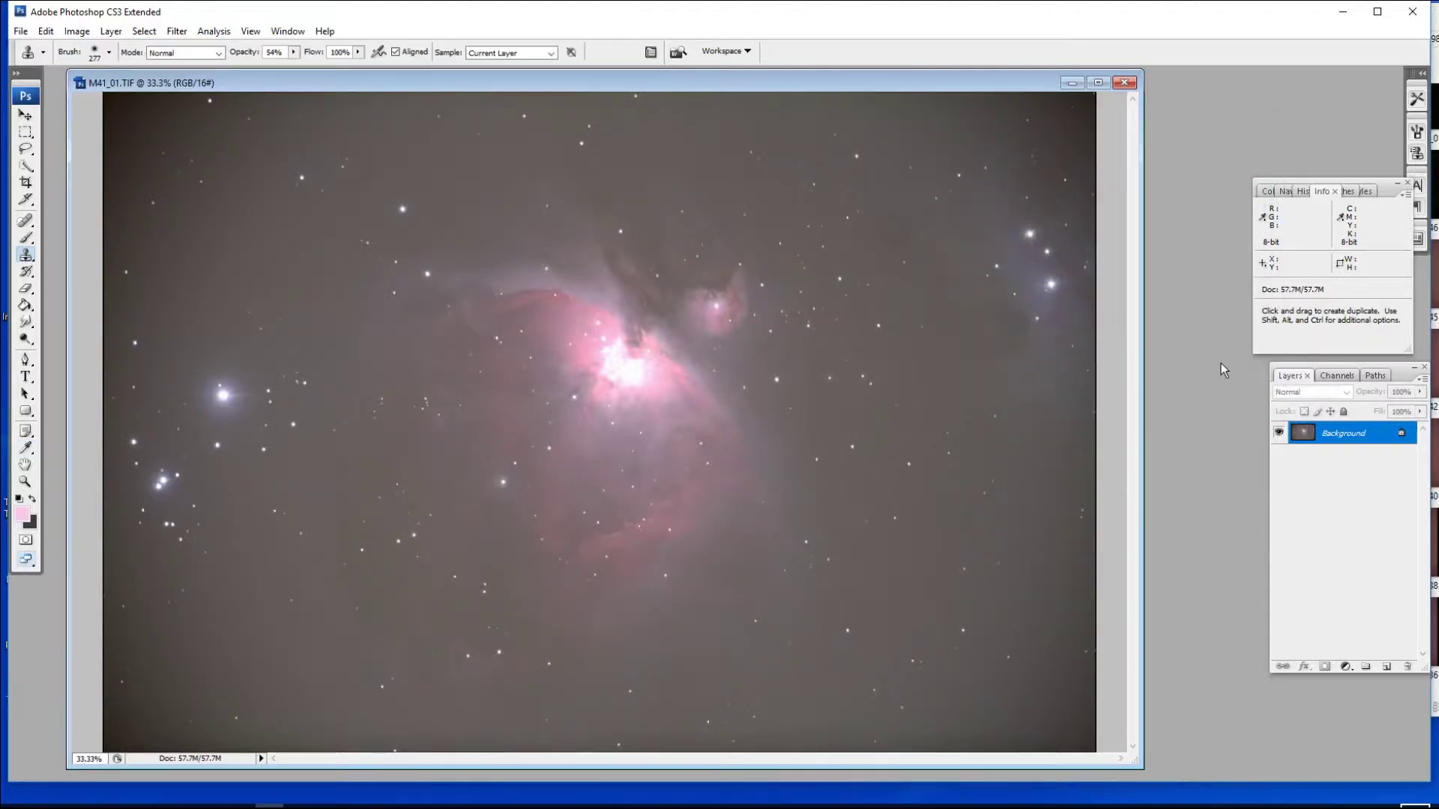
# Darken the image with Levels, setting the RGB black input to 21 and the midtone input to about 0.88
pyautogui.hotkey('ctrl', 'l')
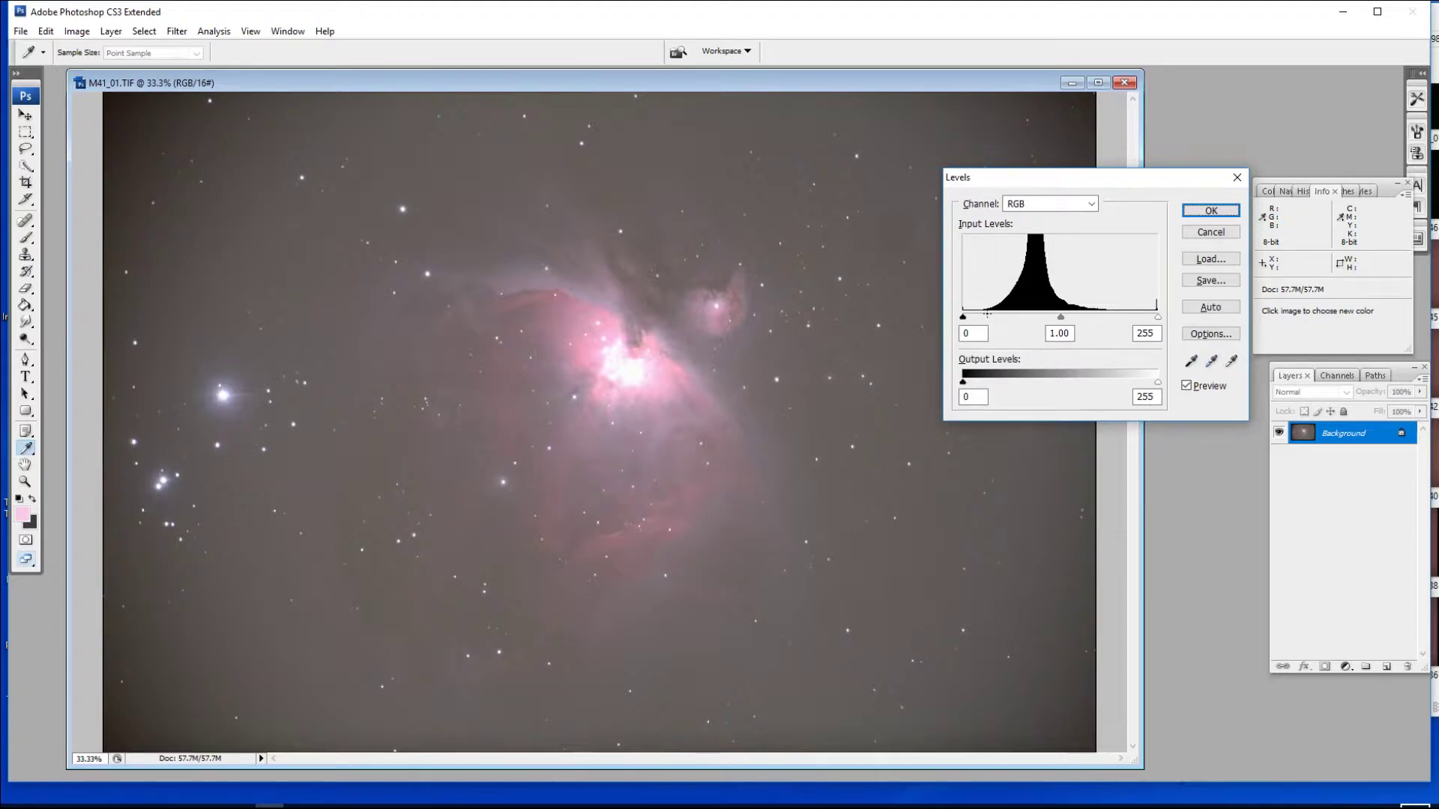
pyautogui.moveTo(964, 317); pyautogui.dragTo(1014, 322)
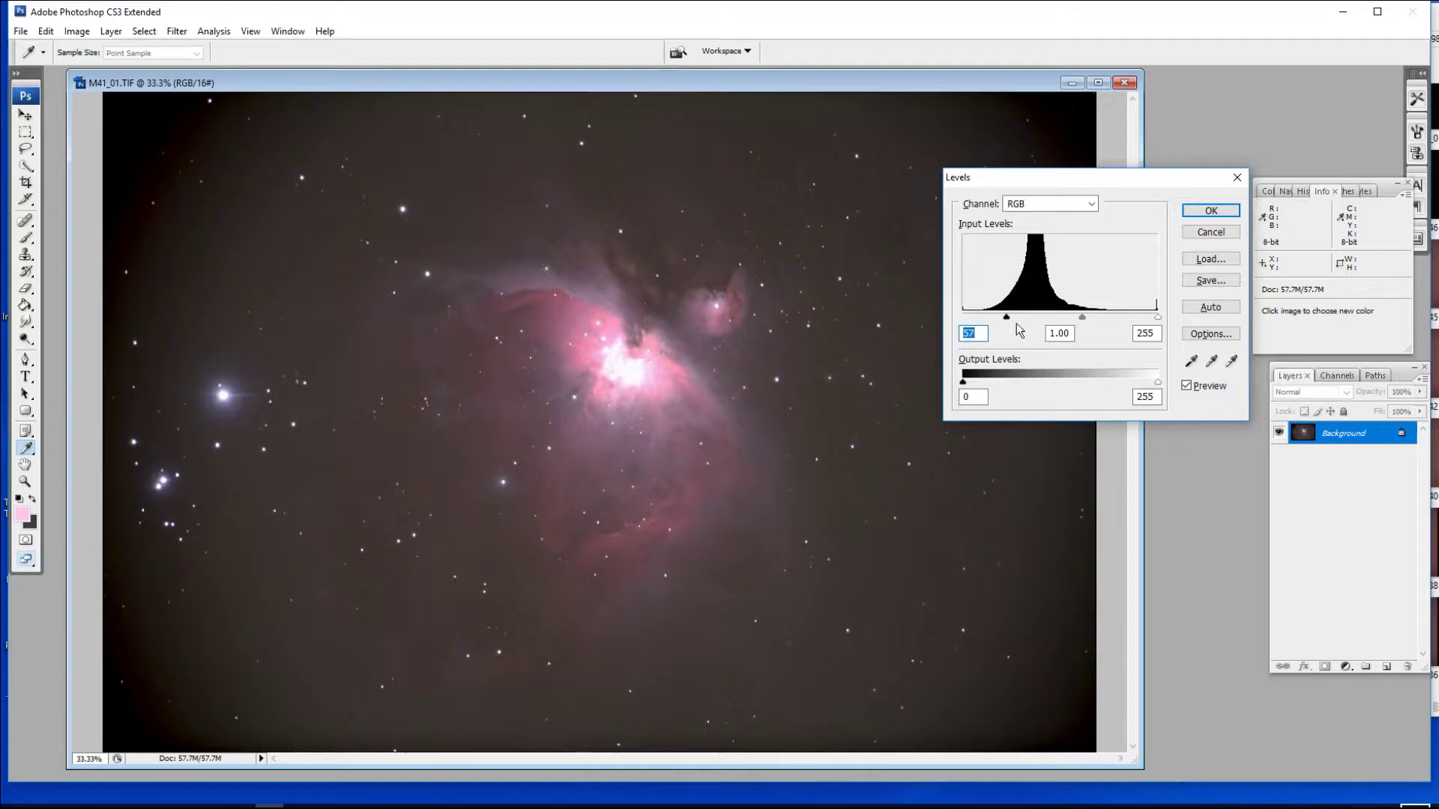
pyautogui.moveTo(1013, 324); pyautogui.dragTo(986, 320)
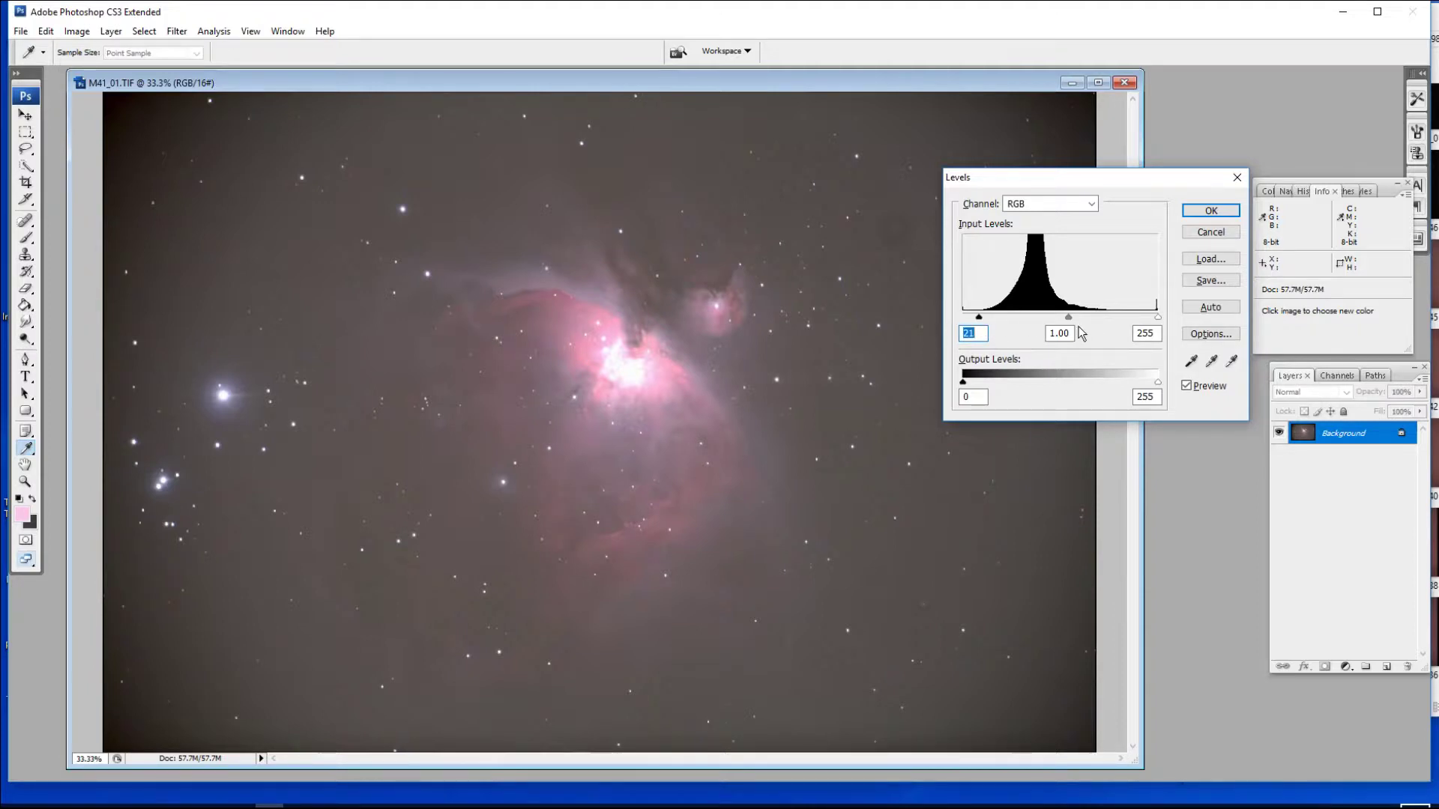
pyautogui.moveTo(1159, 319)
pyautogui.mouseDown()
pyautogui.moveTo(1112, 321)
pyautogui.moveTo(1161, 323)
pyautogui.mouseUp()
pyautogui.doubleClick(1154, 335)
pyautogui.moveTo(1081, 324); pyautogui.dragTo(1081, 322)
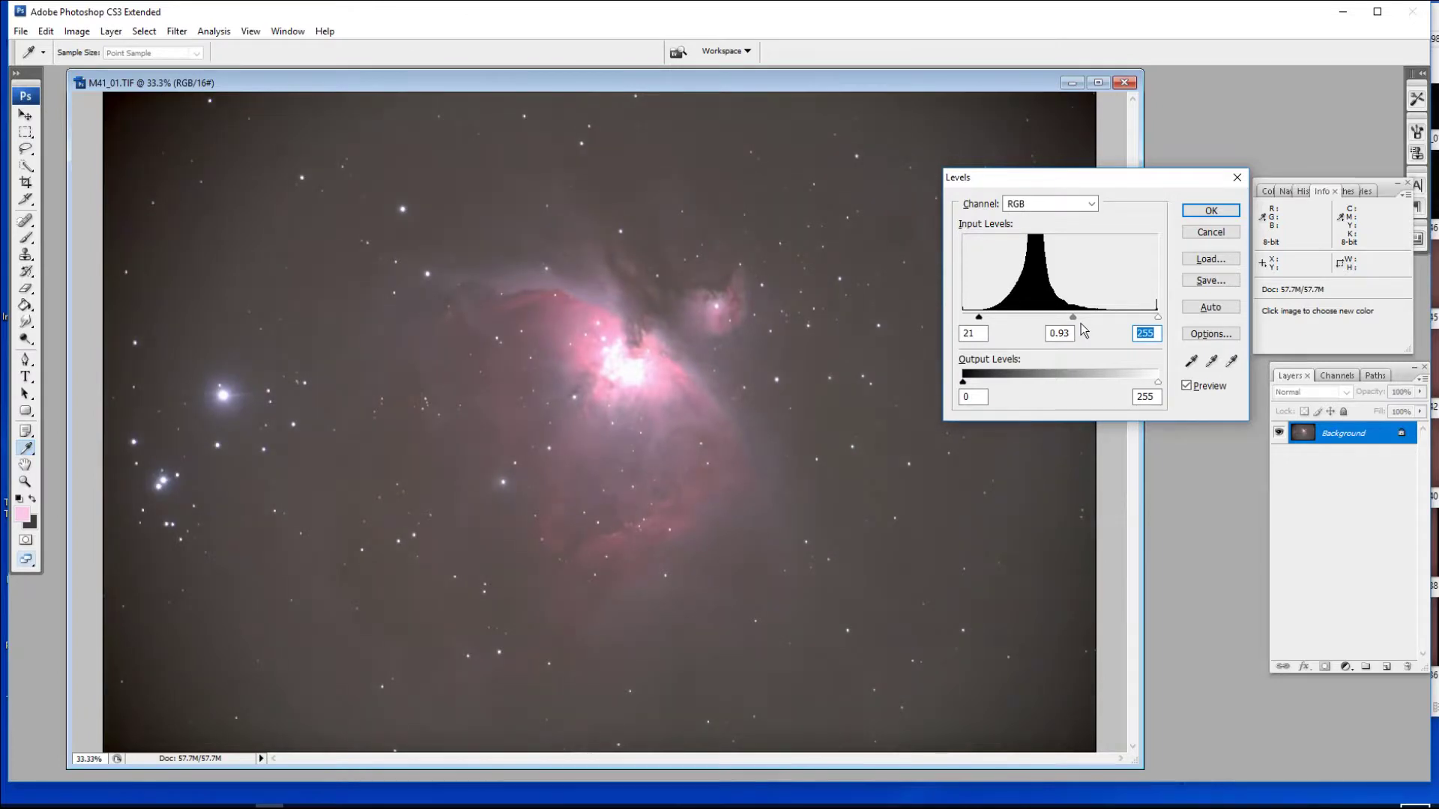
pyautogui.hotkey('shift', 'Tab')
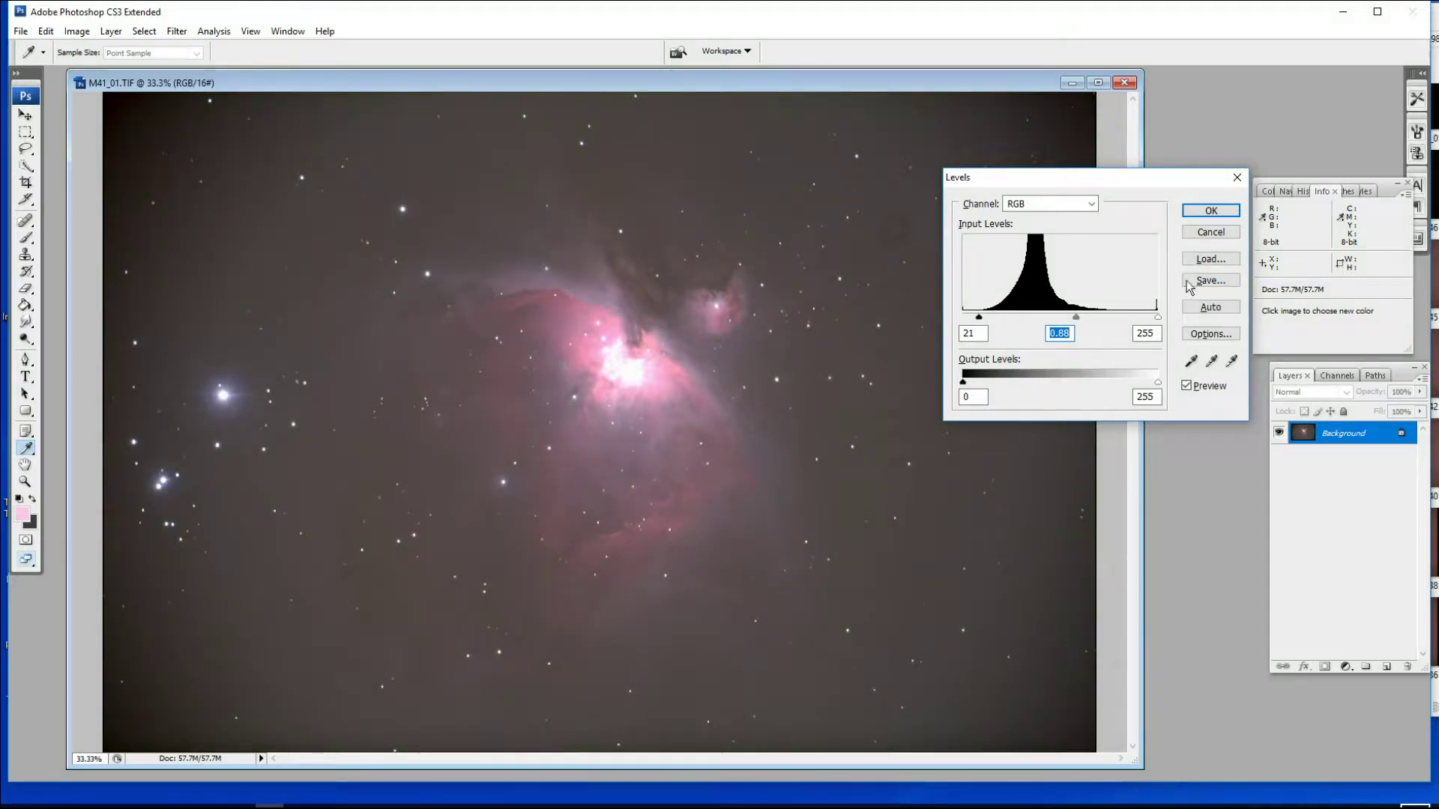
pyautogui.click(1215, 215)
pyautogui.press('s')
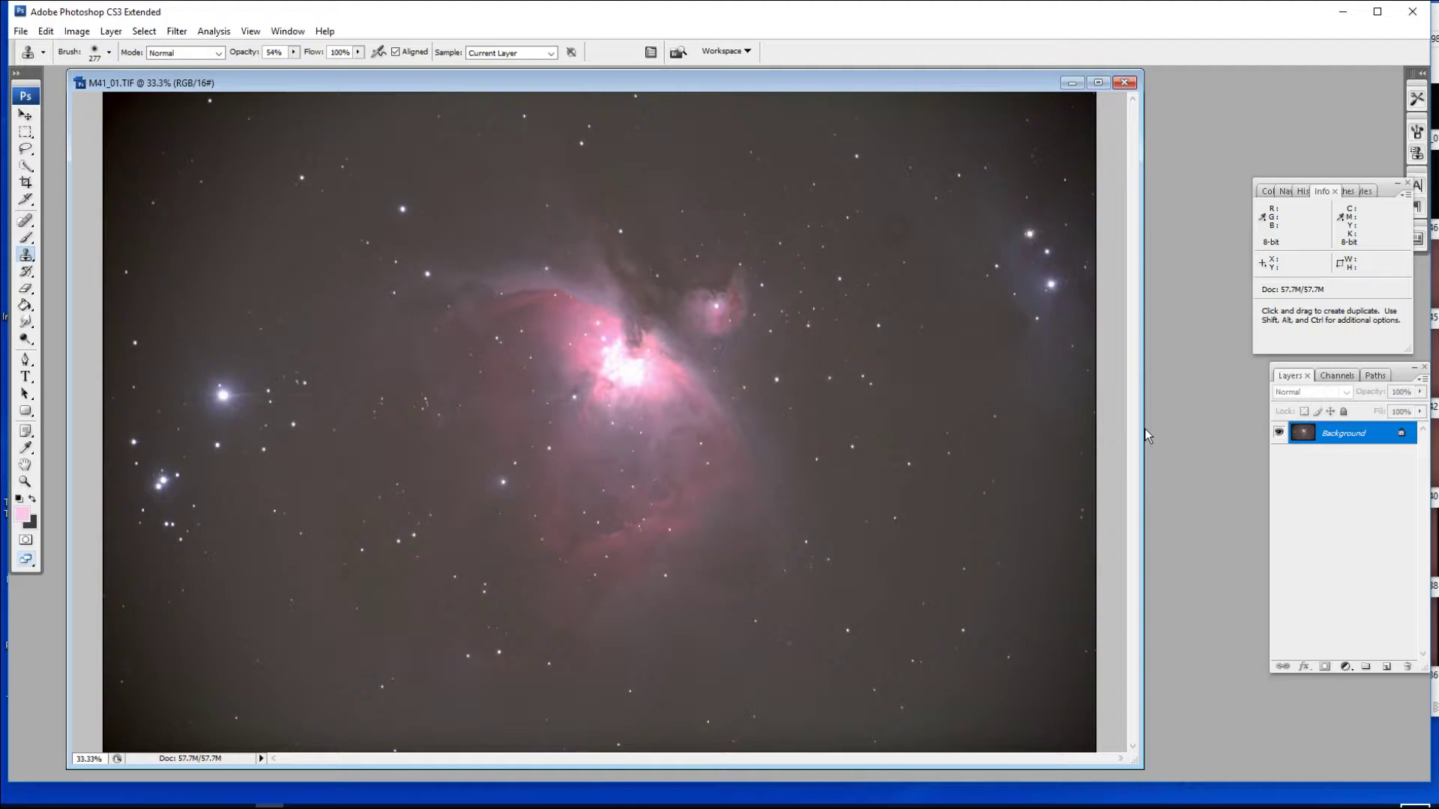
# Start a new Curves adjustment, anchor the highlights at input 219, output 219, and sample the nebula and the dark sky
pyautogui.hotkey('ctrl', 'm')
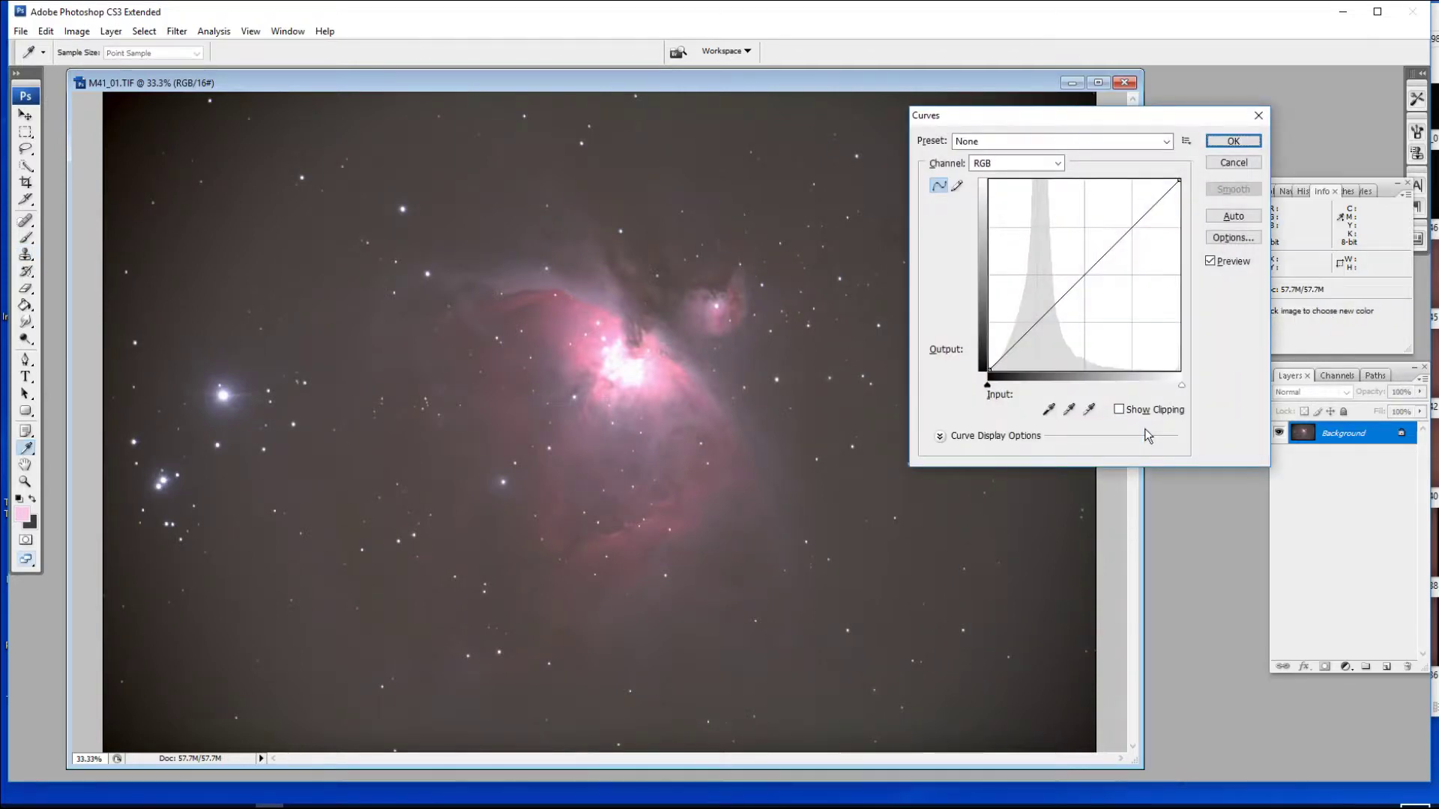
pyautogui.click(646, 395)
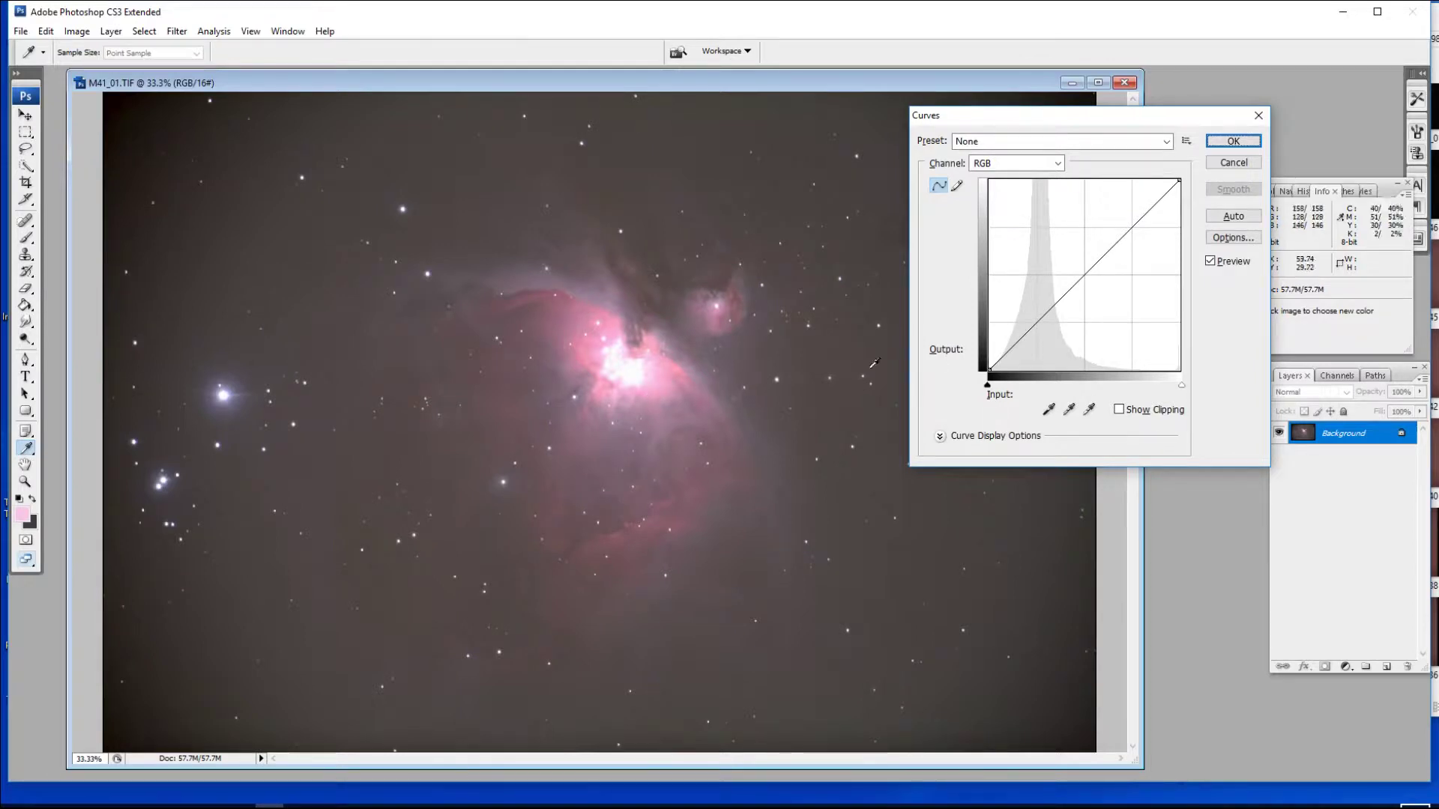
pyautogui.click(1157, 211)
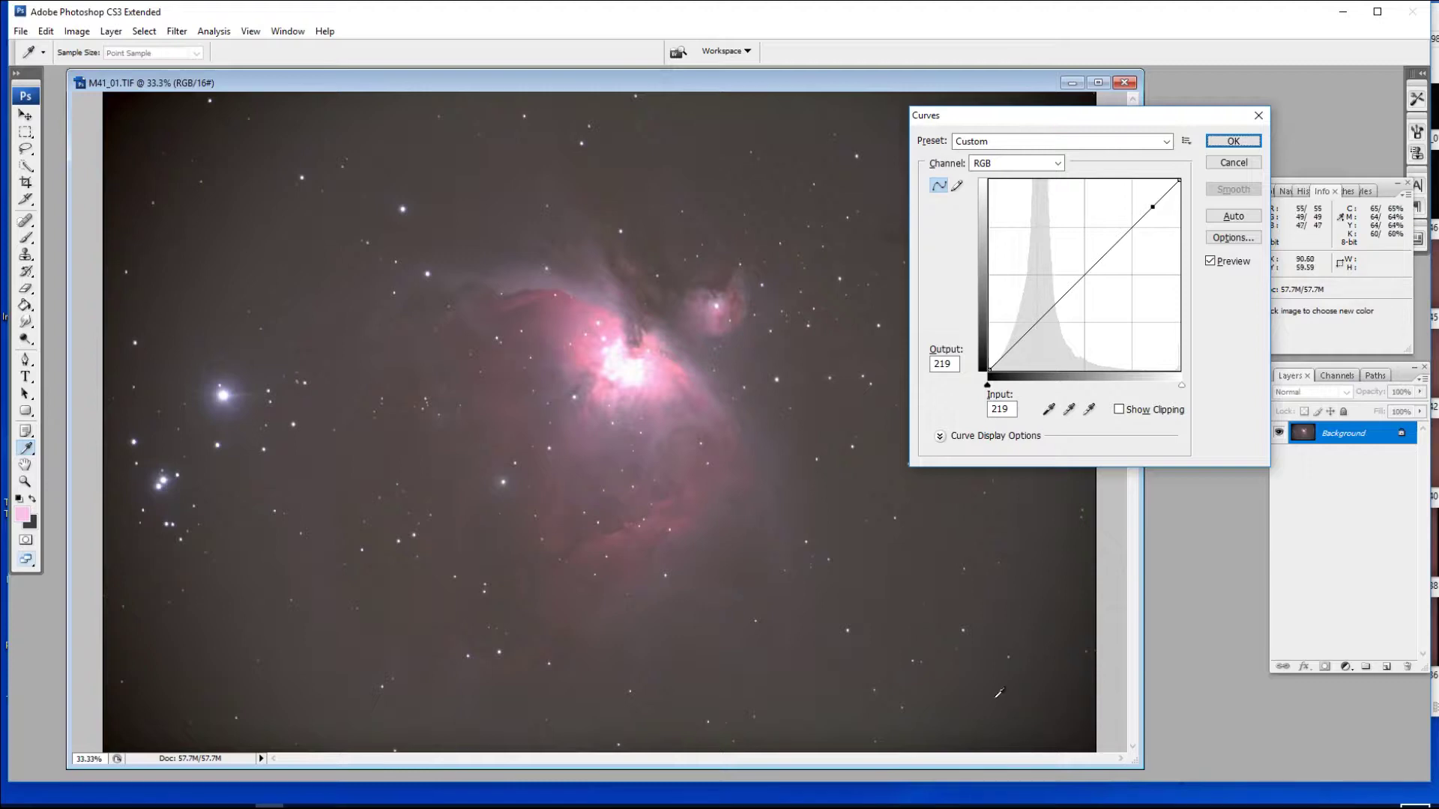
pyautogui.click(936, 643)
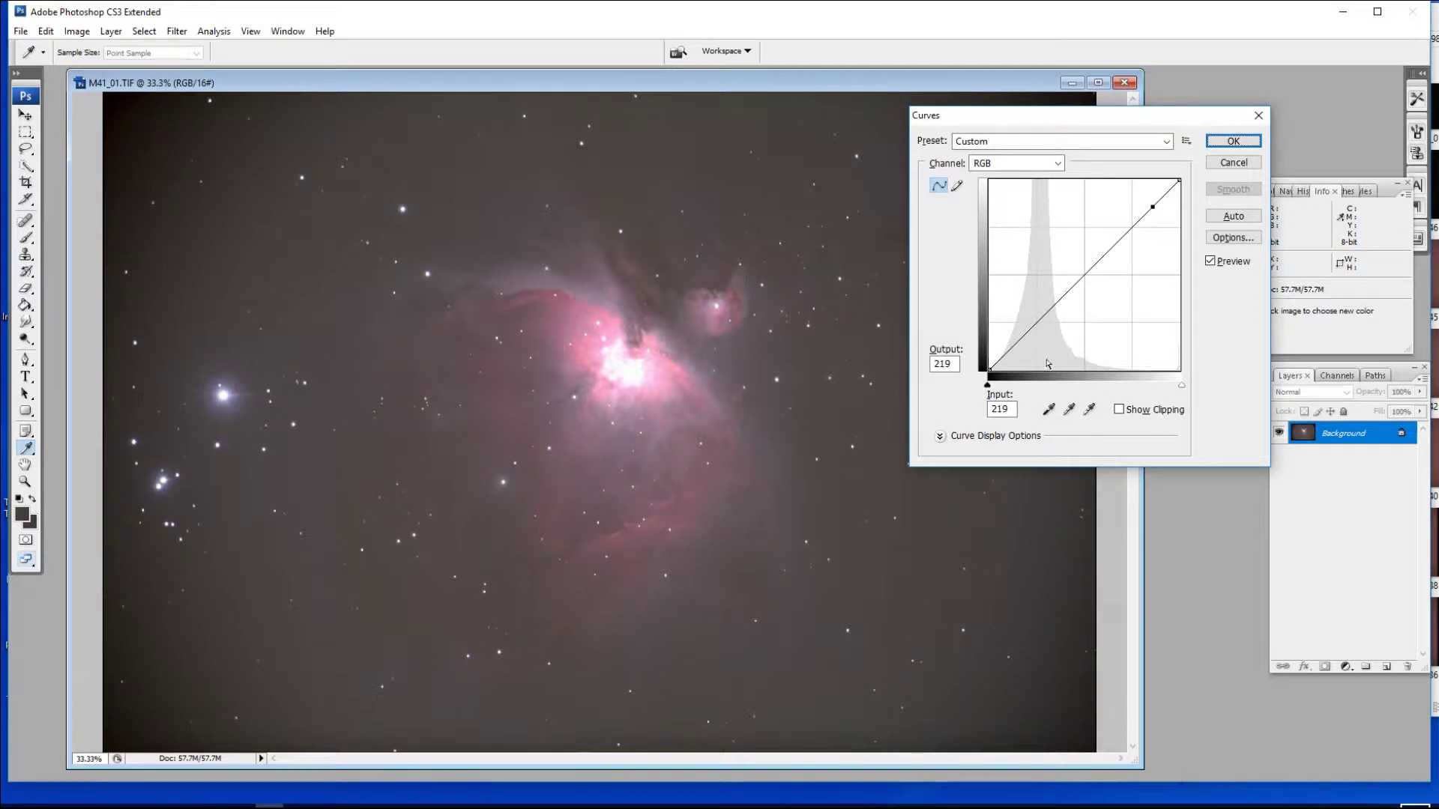
# Brighten the nebula with curve points at input 121, output 145 and input 47, output 52, and apply the curve
pyautogui.click(1038, 322)
pyautogui.click(1091, 269)
pyautogui.moveTo(1095, 273); pyautogui.dragTo(1084, 267)
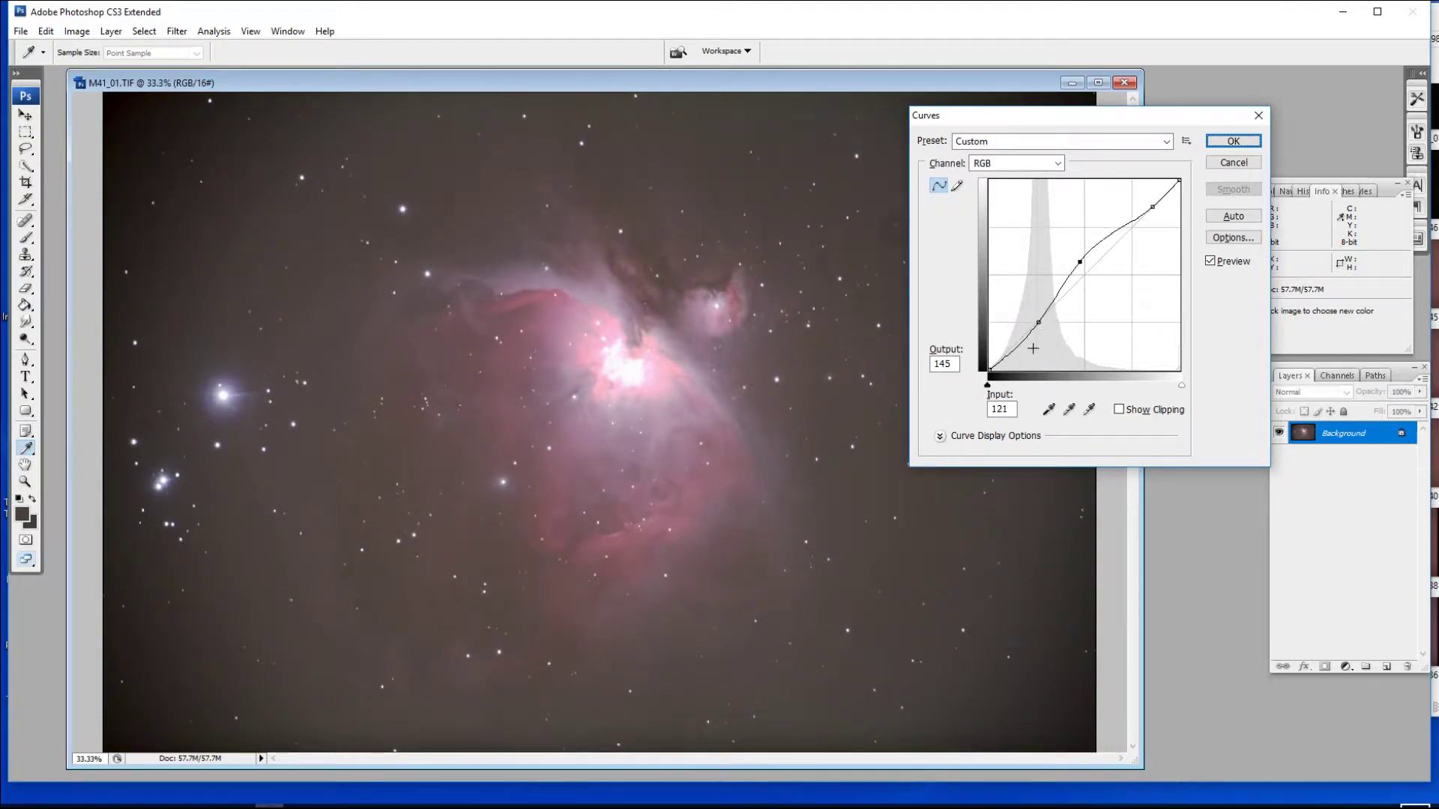
pyautogui.moveTo(1045, 328); pyautogui.dragTo(1030, 335)
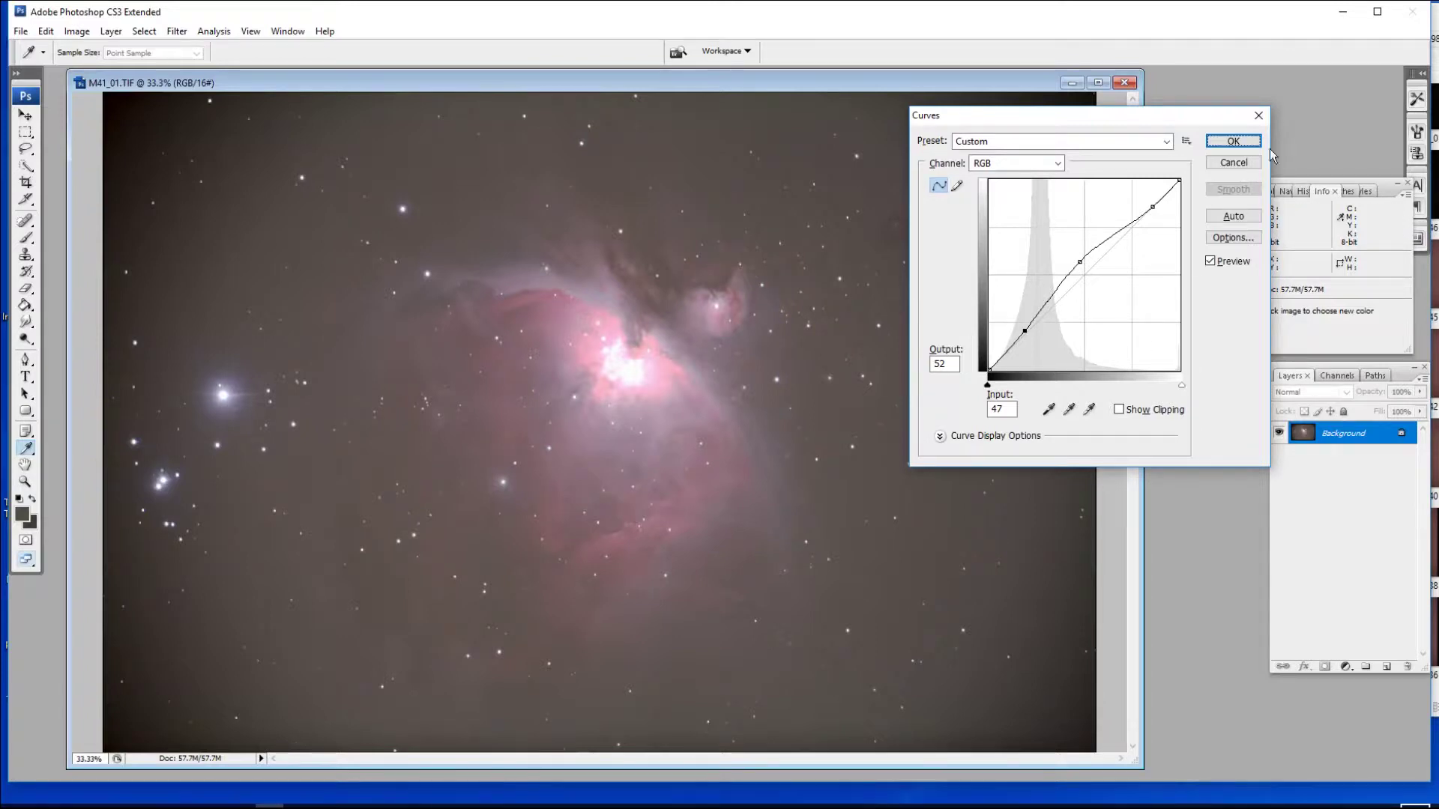
pyautogui.click(1250, 147)
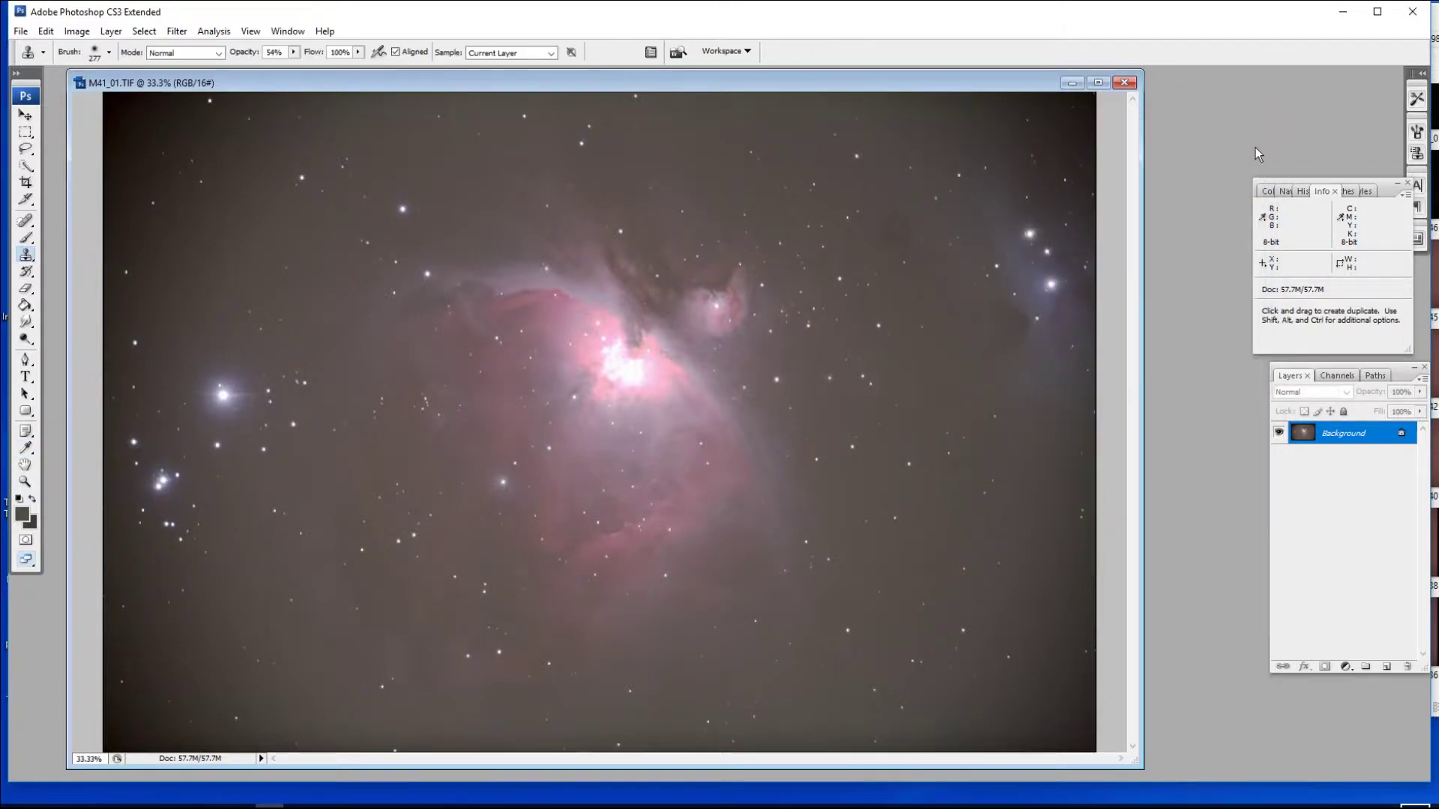
# Darken the midtones with another Levels adjustment, setting the RGB midtone input to 0.75
pyautogui.hotkey('ctrl', 'l')
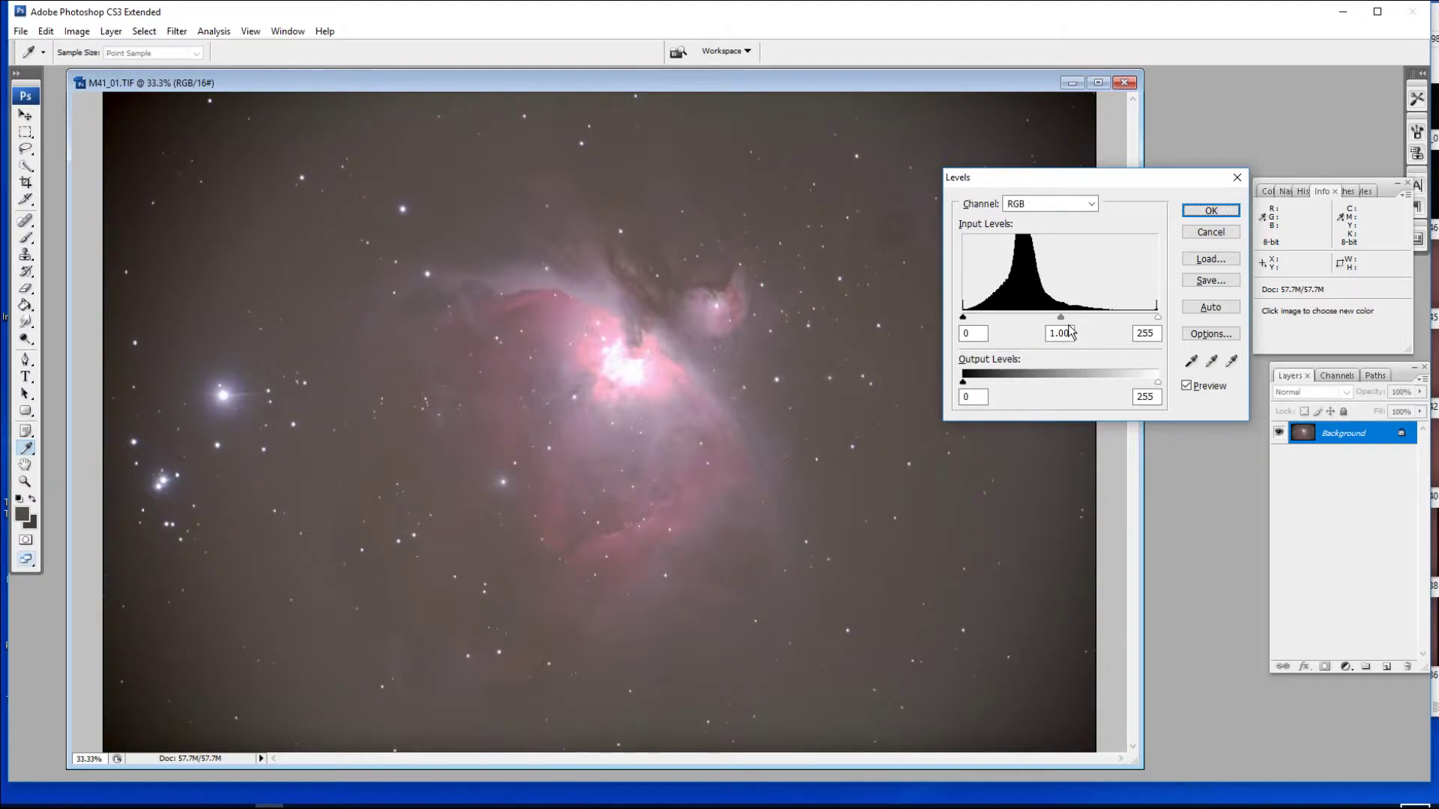
pyautogui.moveTo(1069, 325); pyautogui.dragTo(1078, 325)
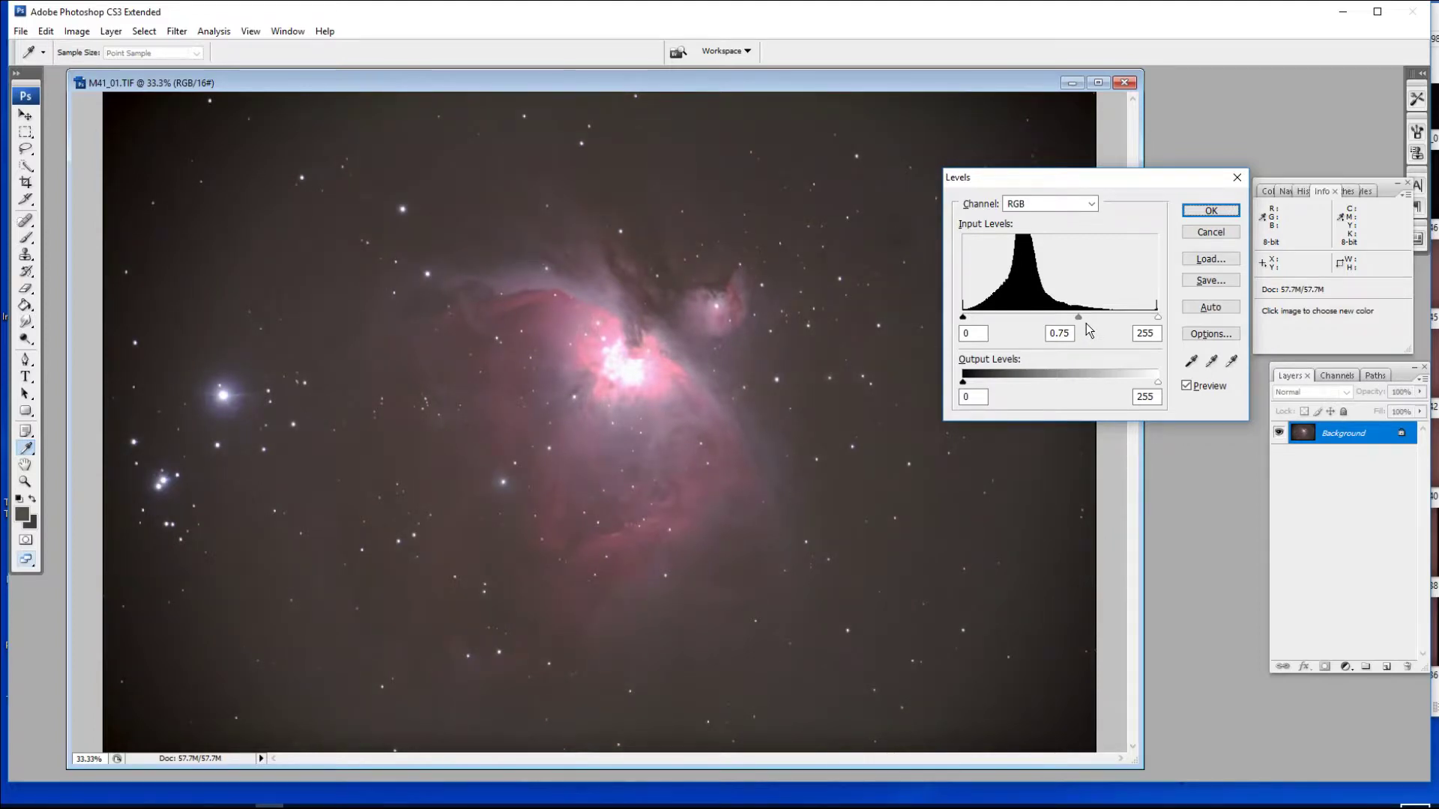
pyautogui.click(1210, 211)
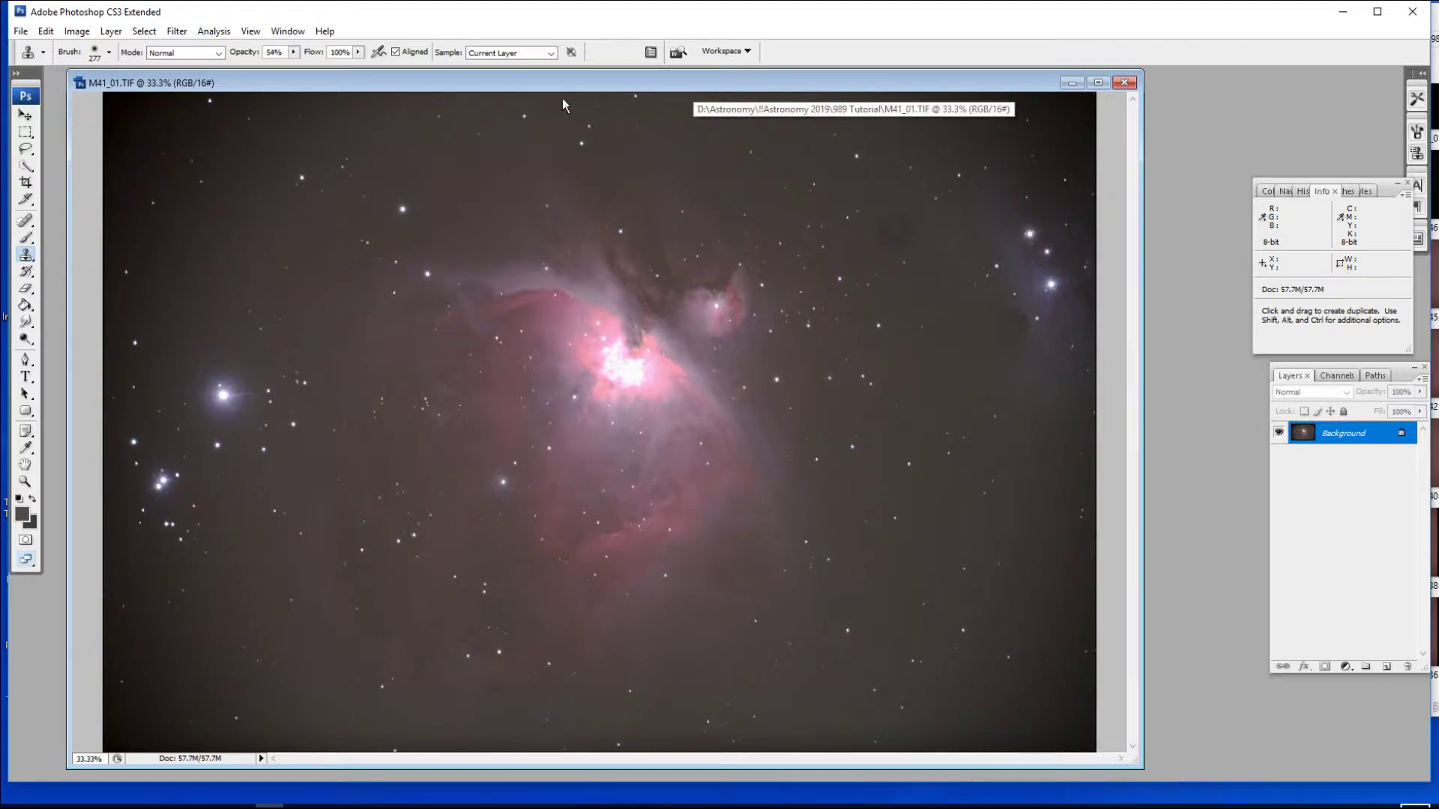
# Run the Local Contrast Enhancement action from the Astronomy Tools v1_6 set on the image and close the Actions palette
pyautogui.click(286, 39)
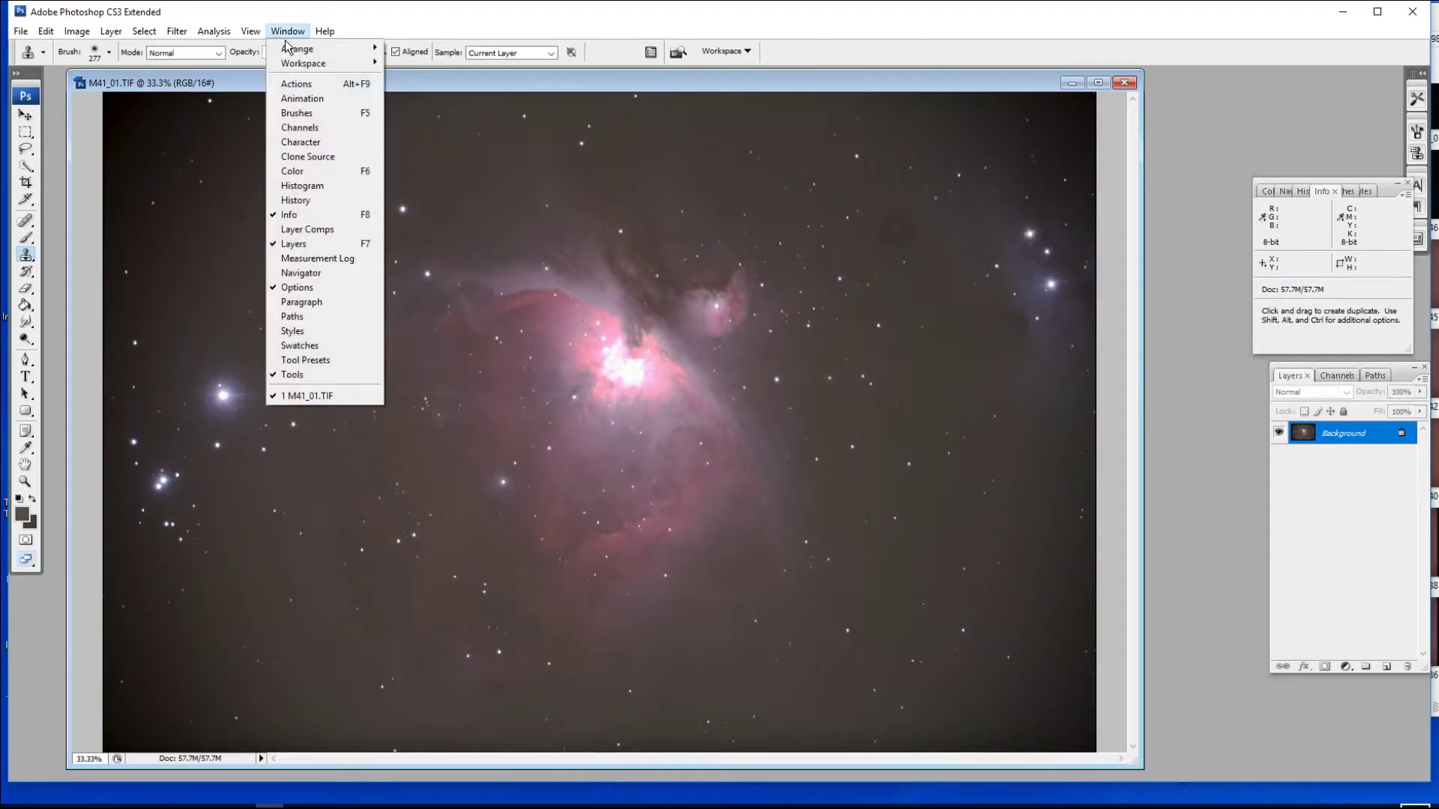
pyautogui.click(301, 83)
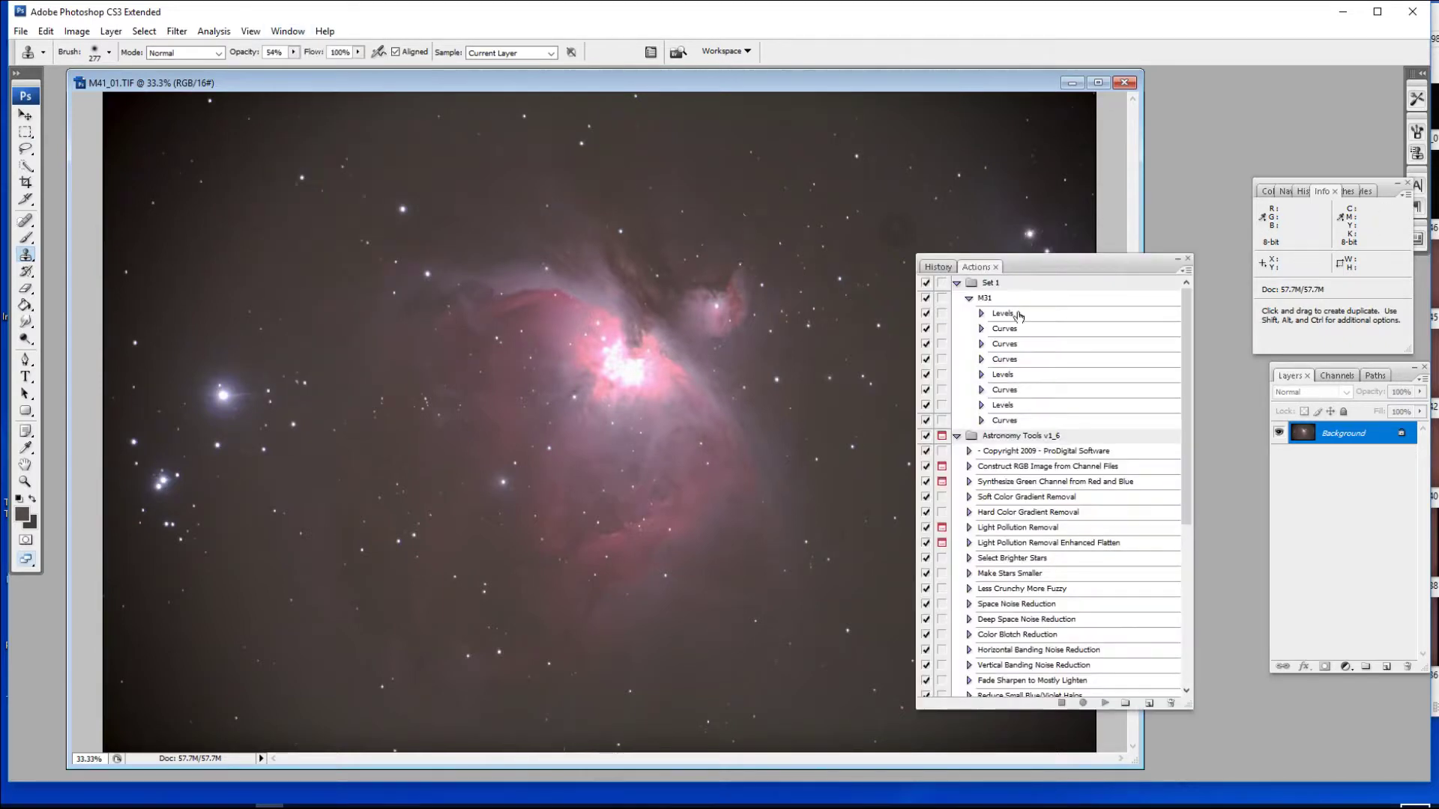
pyautogui.moveTo(1051, 280)
pyautogui.mouseDown()
pyautogui.moveTo(1199, 299)
pyautogui.moveTo(1254, 274)
pyautogui.moveTo(1246, 151)
pyautogui.moveTo(1210, 147)
pyautogui.mouseUp()
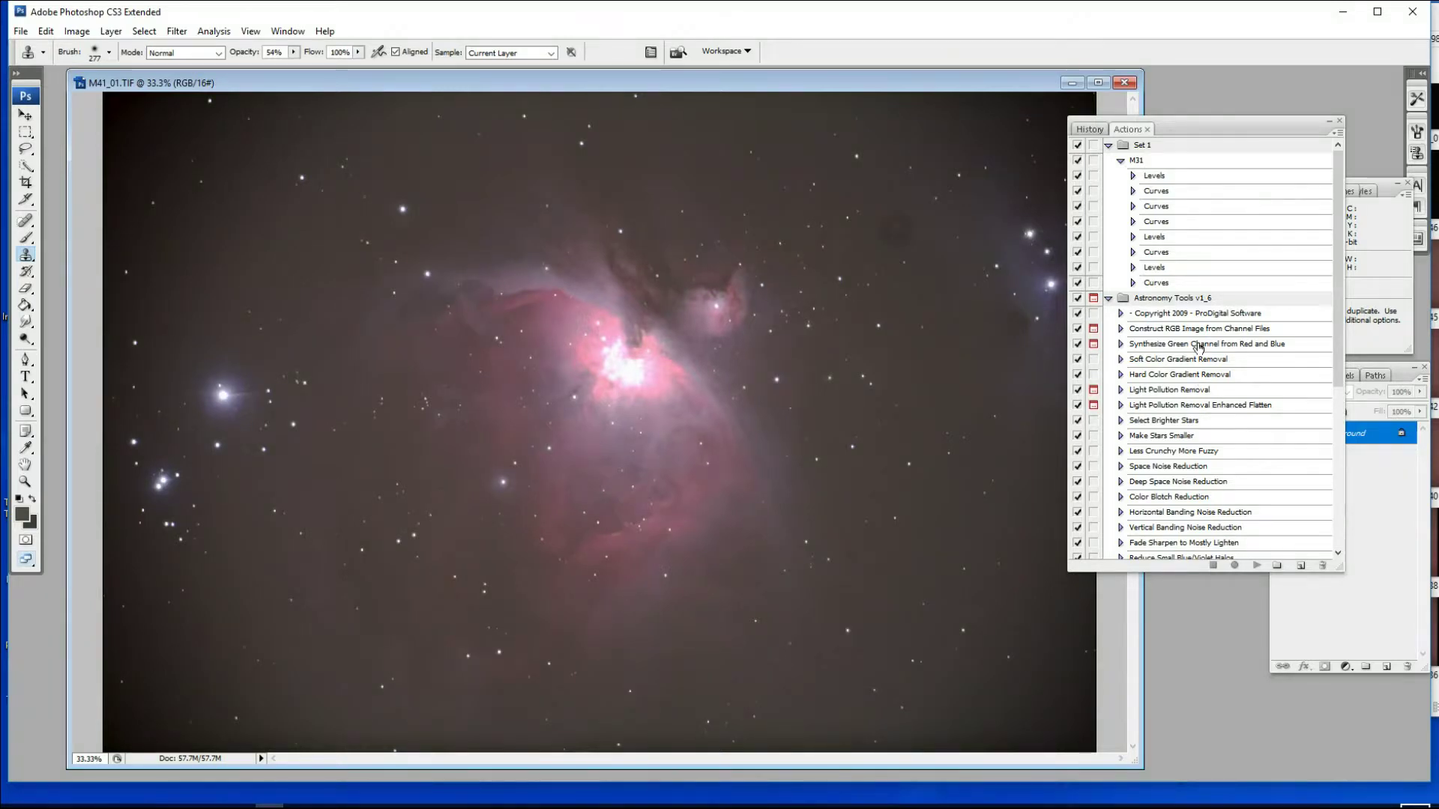
pyautogui.scroll(-4, 1197, 347)
pyautogui.scroll(-1, 1197, 357)
pyautogui.scroll(-1, 1198, 356)
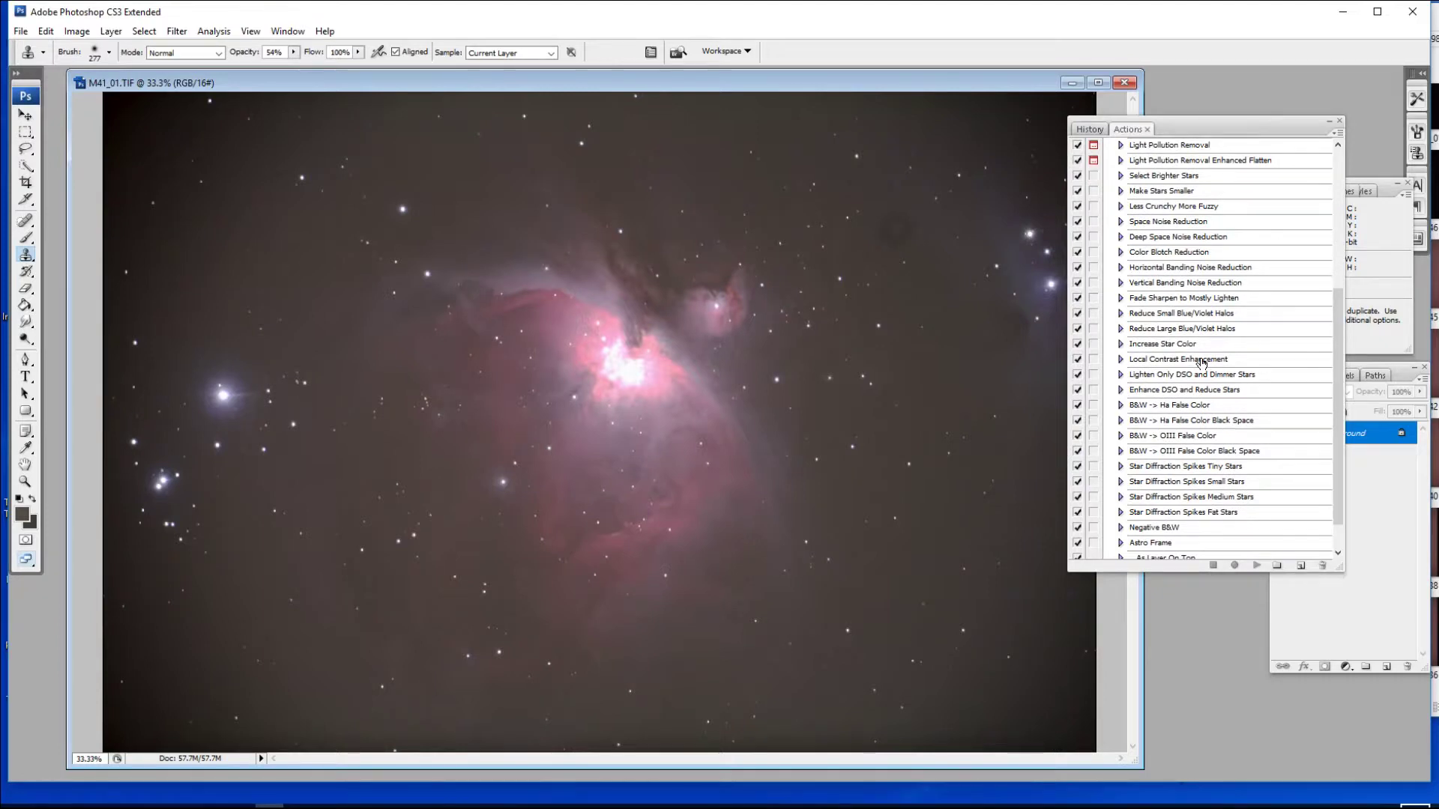
pyautogui.moveTo(1173, 348)
pyautogui.mouseDown()
pyautogui.moveTo(1113, 350)
pyautogui.moveTo(1173, 365)
pyautogui.mouseUp()
pyautogui.click(1170, 363)
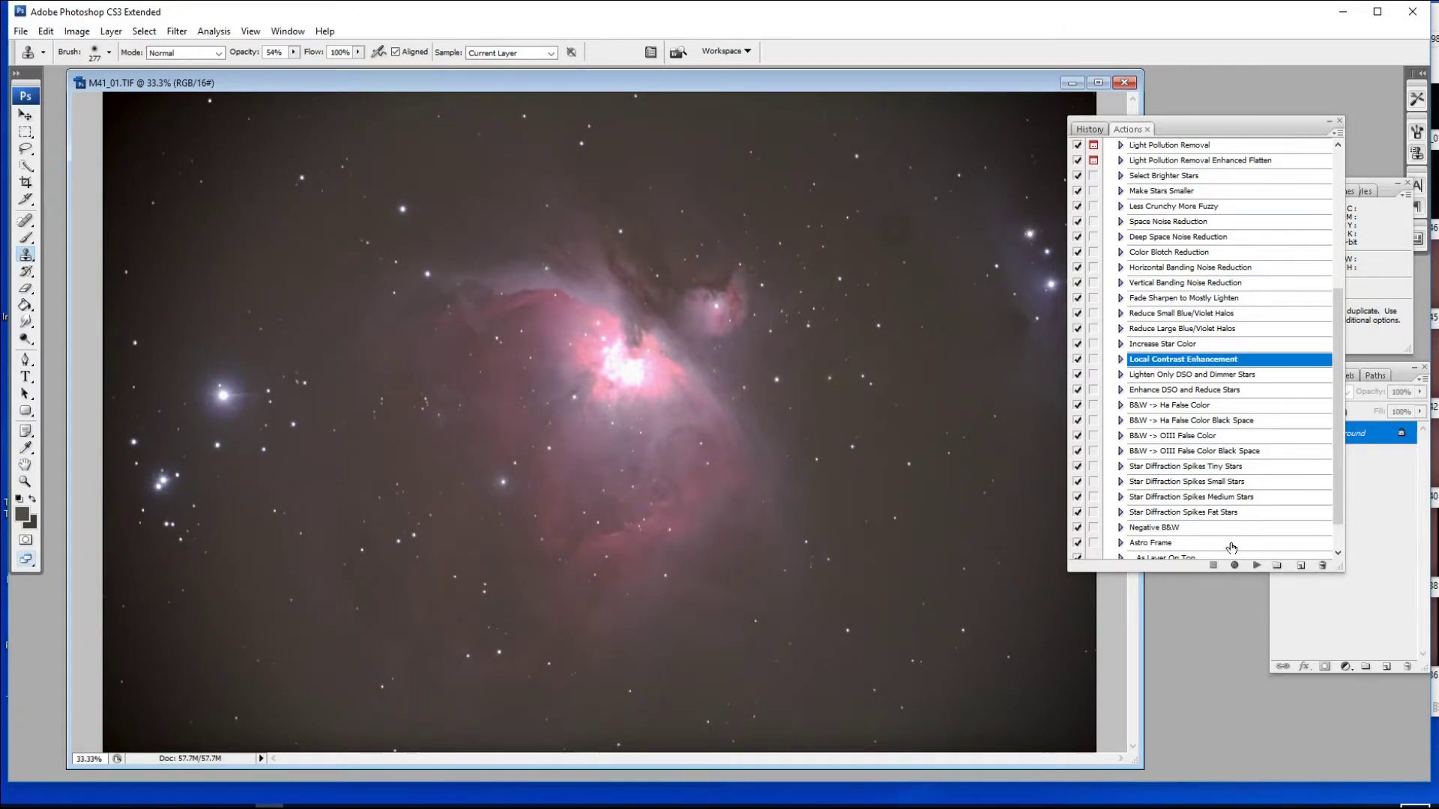
pyautogui.click(1259, 567)
pyautogui.click(1262, 568)
pyautogui.click(27, 116)
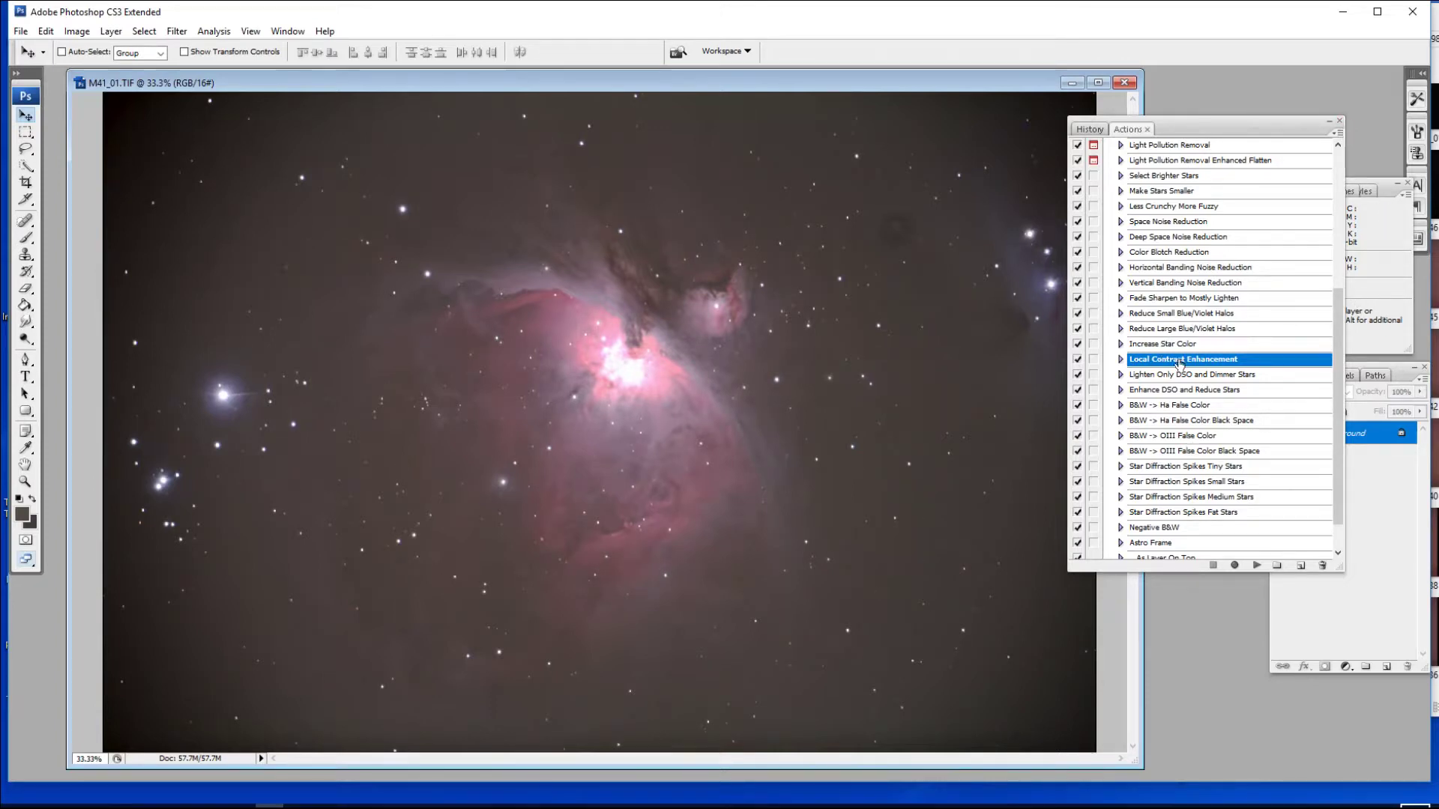
pyautogui.click(1339, 121)
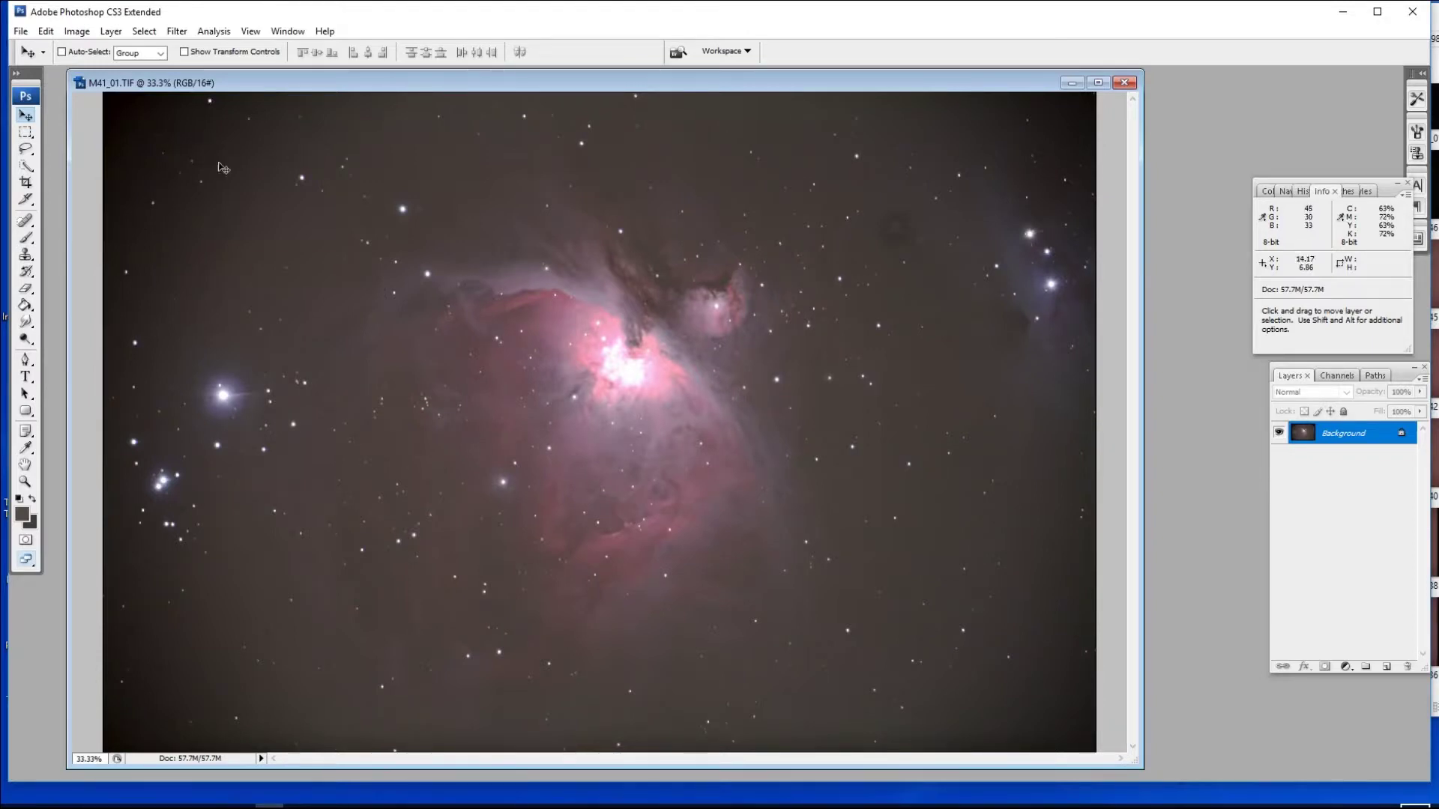
# Outline the nebula together with the bluish star group beside it using the Lasso tool, and invert the selection to the surrounding sky
pyautogui.click(33, 154)
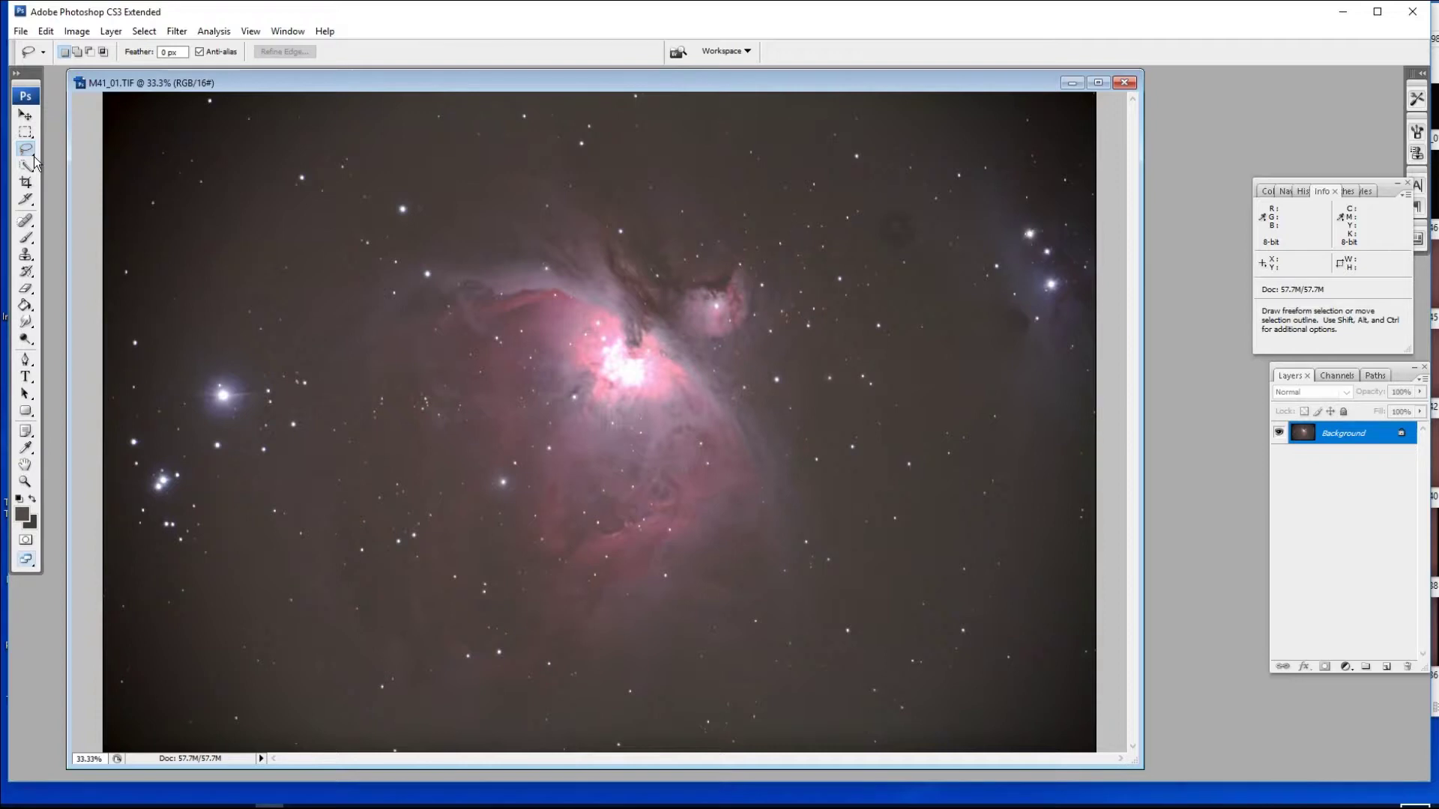
pyautogui.click(34, 156)
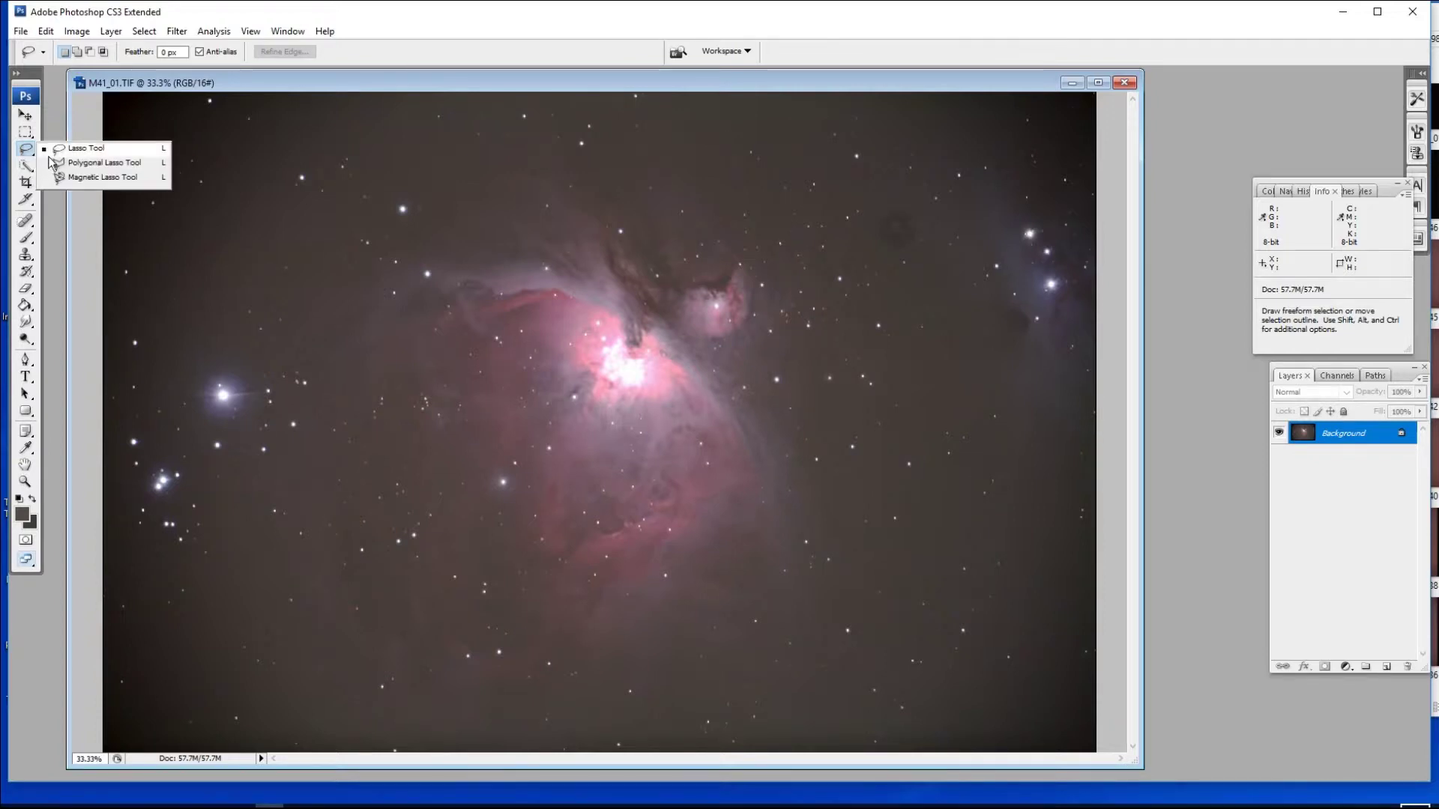
pyautogui.click(88, 149)
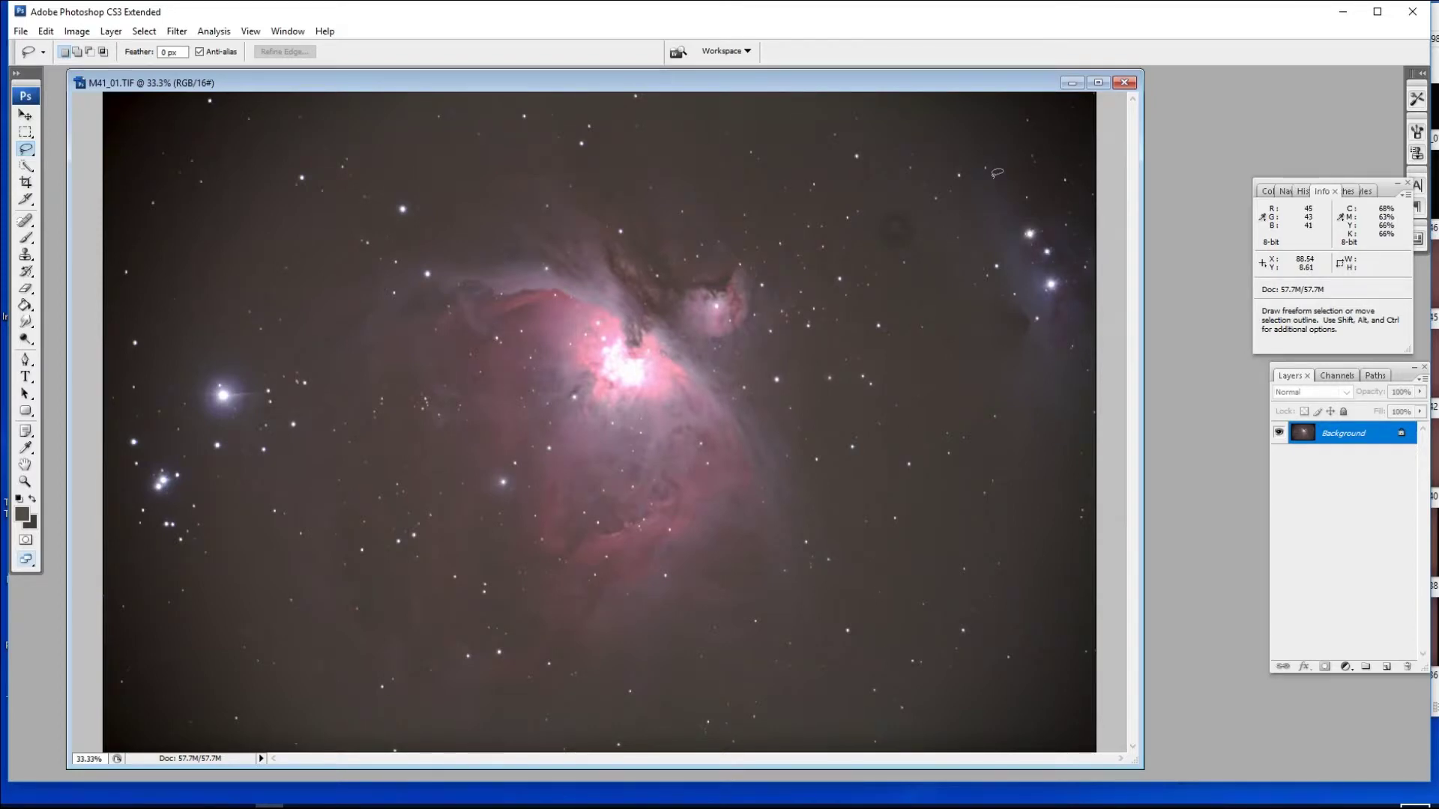
pyautogui.moveTo(983, 176)
pyautogui.mouseDown()
pyautogui.moveTo(920, 203)
pyautogui.moveTo(888, 245)
pyautogui.moveTo(821, 256)
pyautogui.moveTo(606, 163)
pyautogui.moveTo(403, 193)
pyautogui.moveTo(320, 252)
pyautogui.moveTo(256, 347)
pyautogui.moveTo(252, 503)
pyautogui.moveTo(311, 629)
pyautogui.moveTo(375, 673)
pyautogui.moveTo(461, 693)
pyautogui.moveTo(568, 693)
pyautogui.moveTo(654, 664)
pyautogui.moveTo(781, 667)
pyautogui.moveTo(845, 589)
pyautogui.moveTo(817, 415)
pyautogui.moveTo(854, 347)
pyautogui.moveTo(1075, 403)
pyautogui.mouseUp()
pyautogui.moveTo(1093, 354); pyautogui.dragTo(1095, 287)
pyautogui.moveTo(1088, 232)
pyautogui.mouseDown()
pyautogui.moveTo(1064, 177)
pyautogui.moveTo(996, 177)
pyautogui.mouseUp()
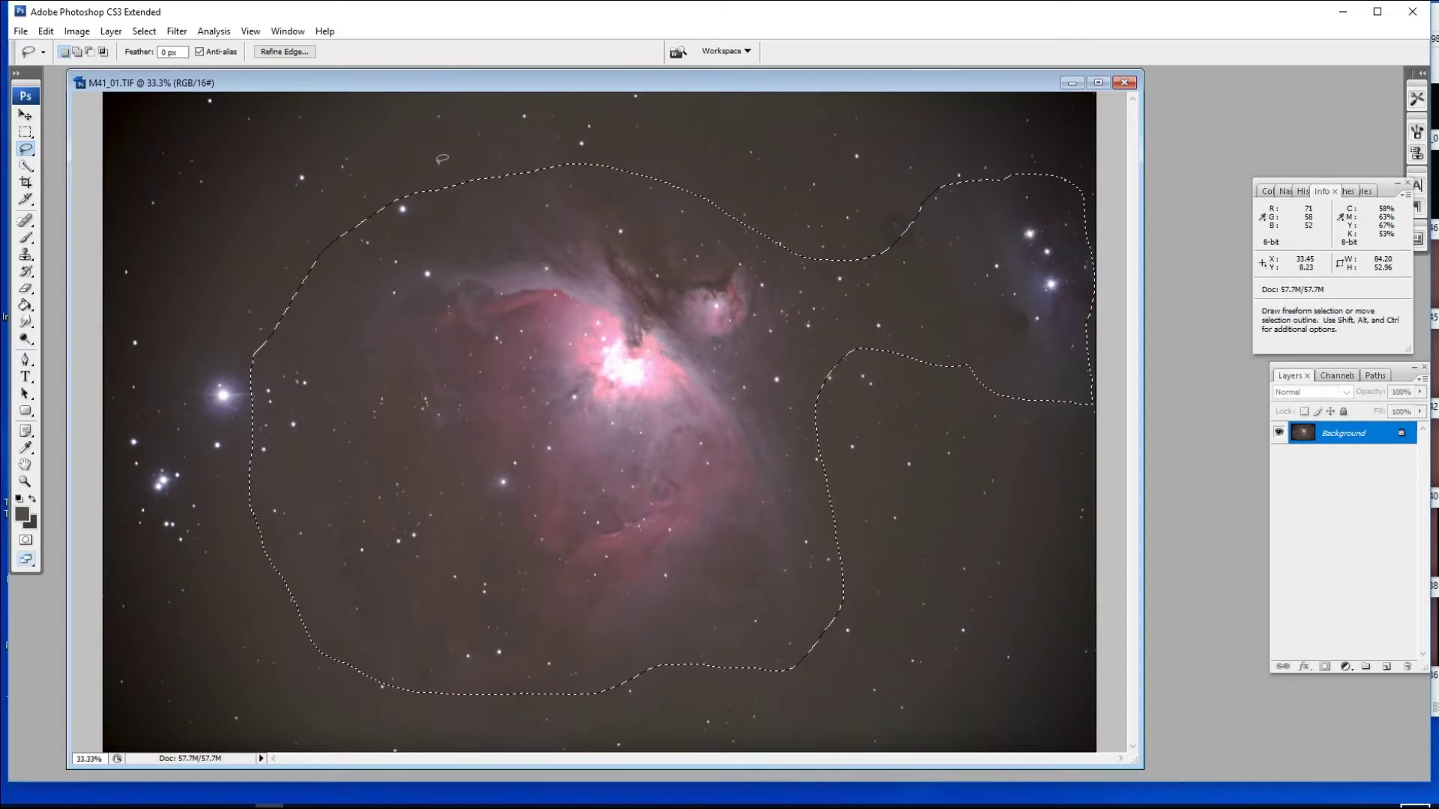
pyautogui.click(145, 31)
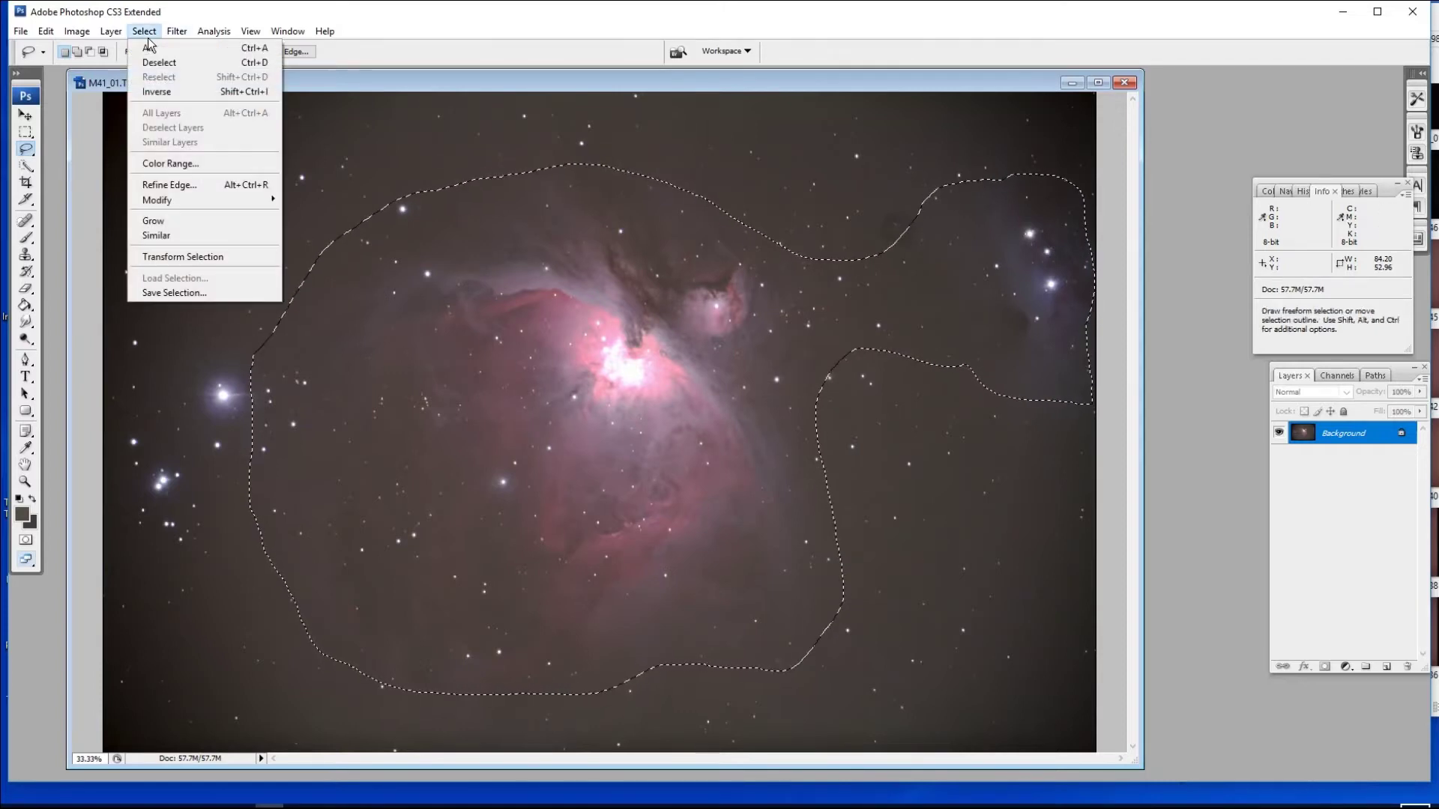
pyautogui.click(167, 96)
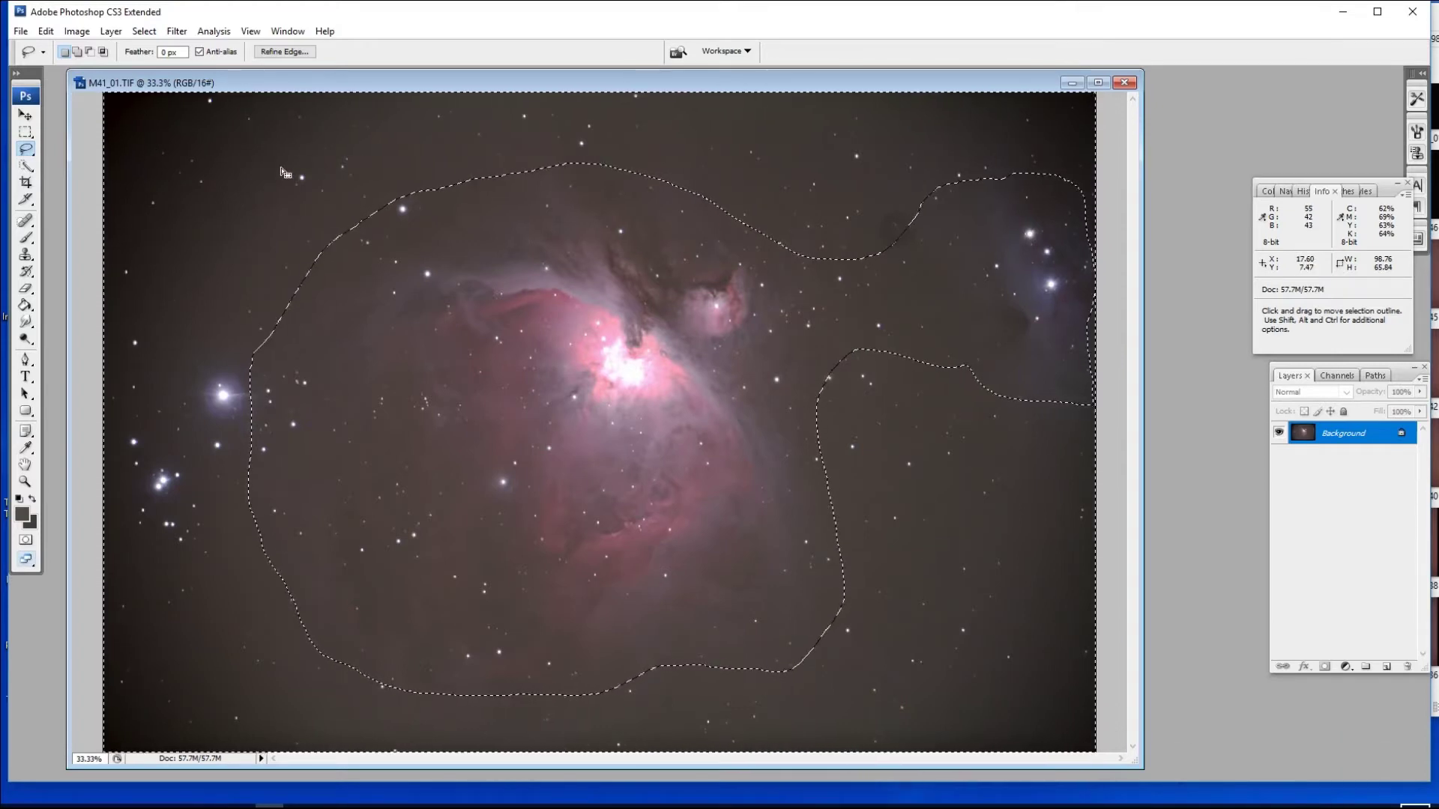
# Run GradientXTerminator on the selected sky with Medium detail, Medium aggressiveness and balanced background color, and deselect
pyautogui.click(191, 36)
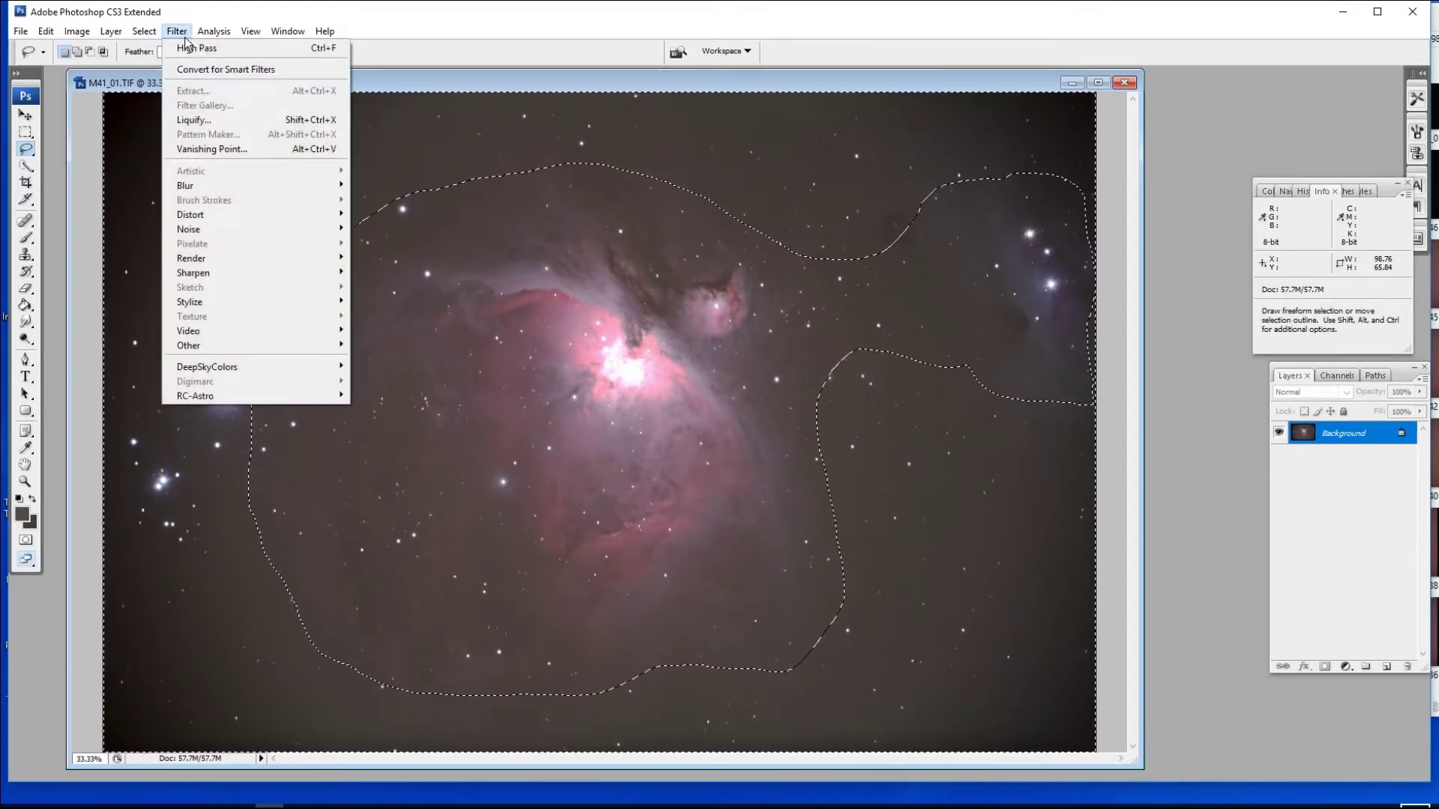
pyautogui.moveTo(221, 401)
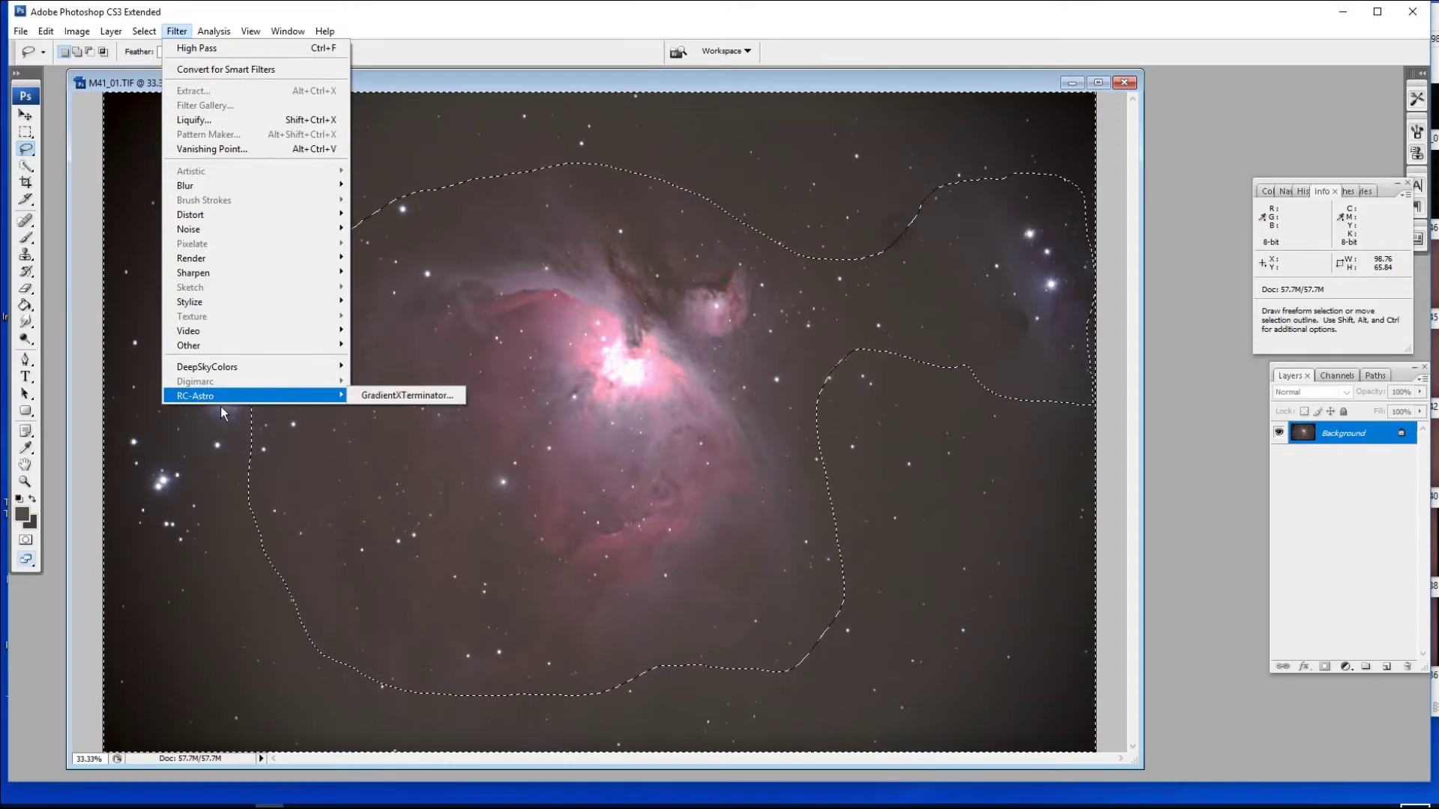
pyautogui.click(426, 403)
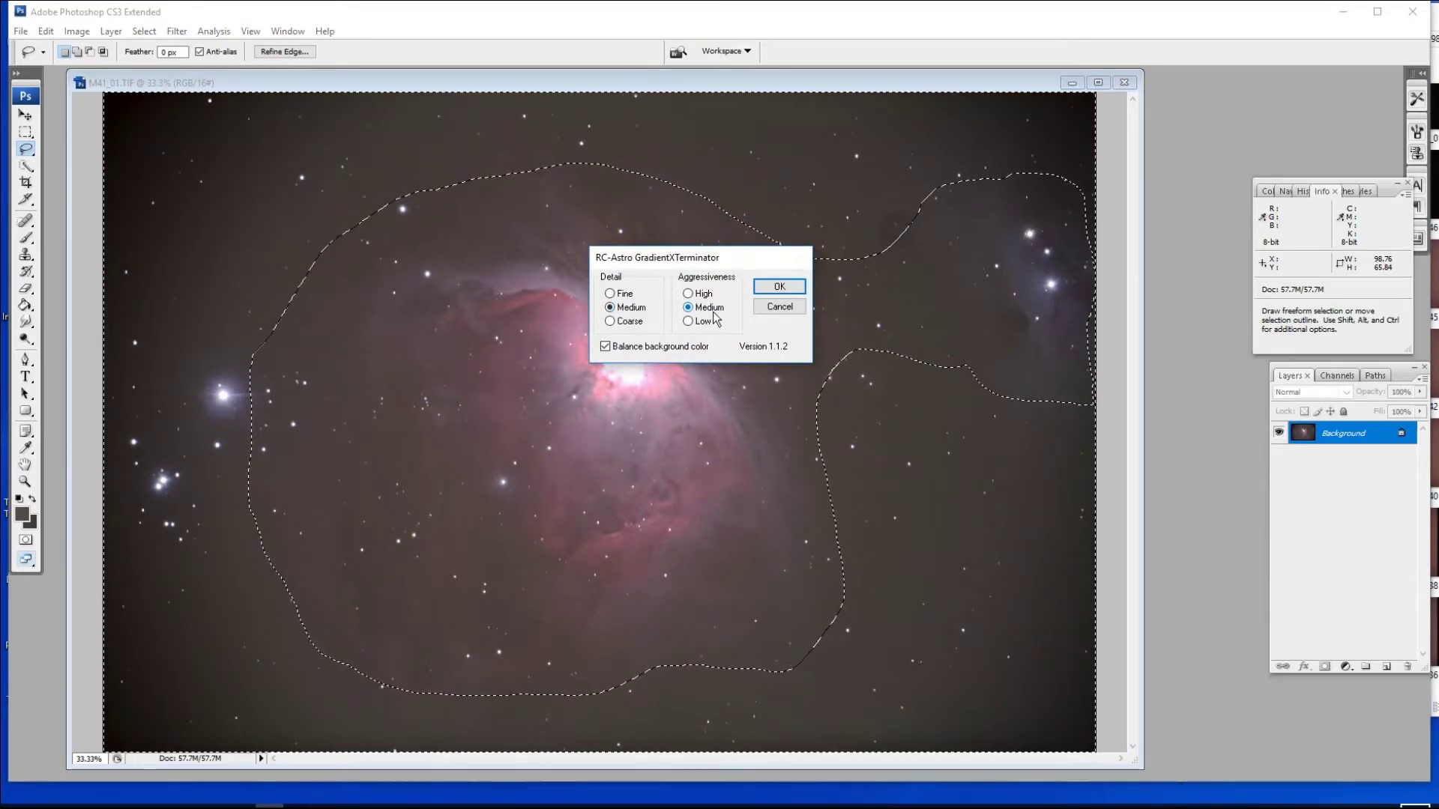
pyautogui.click(778, 291)
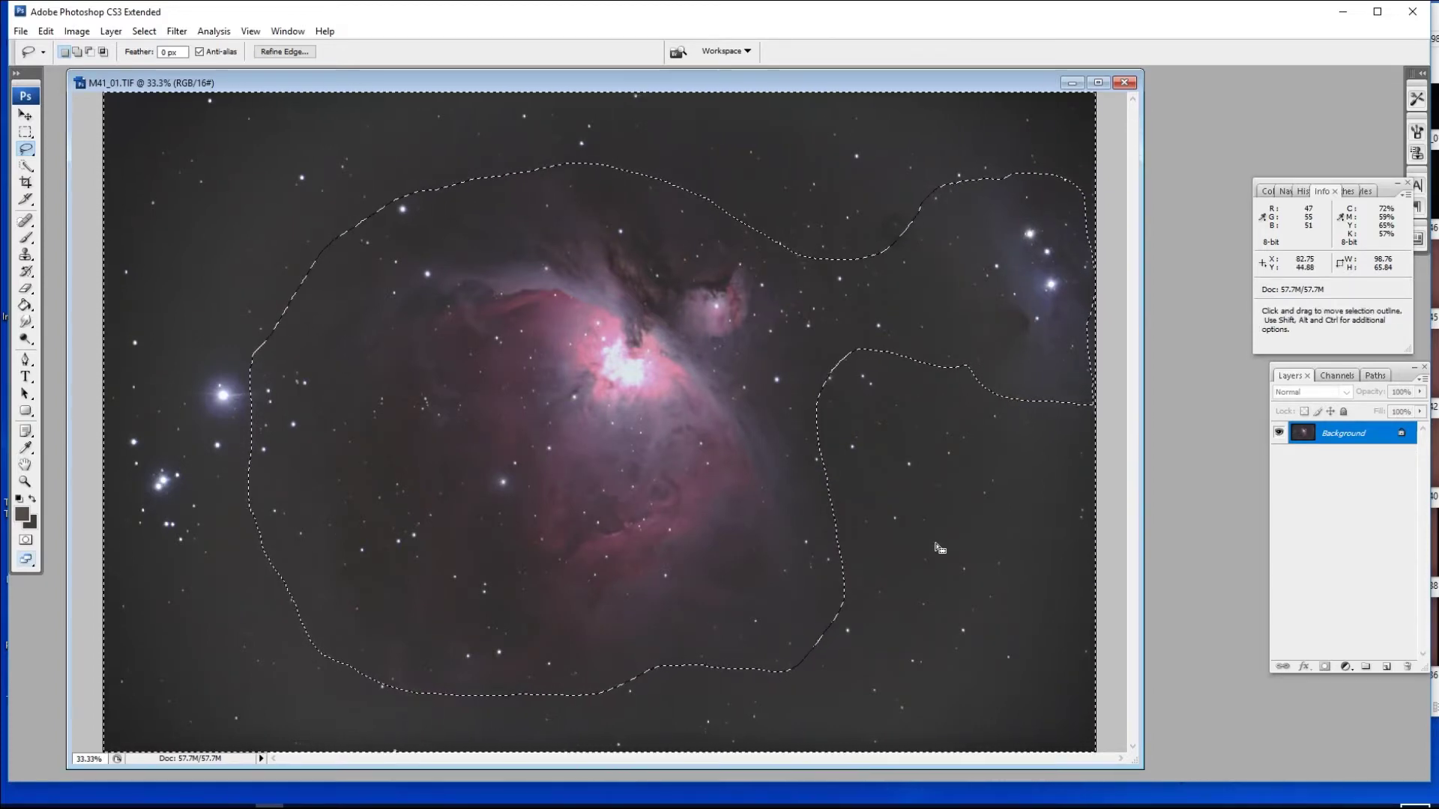
pyautogui.click(146, 32)
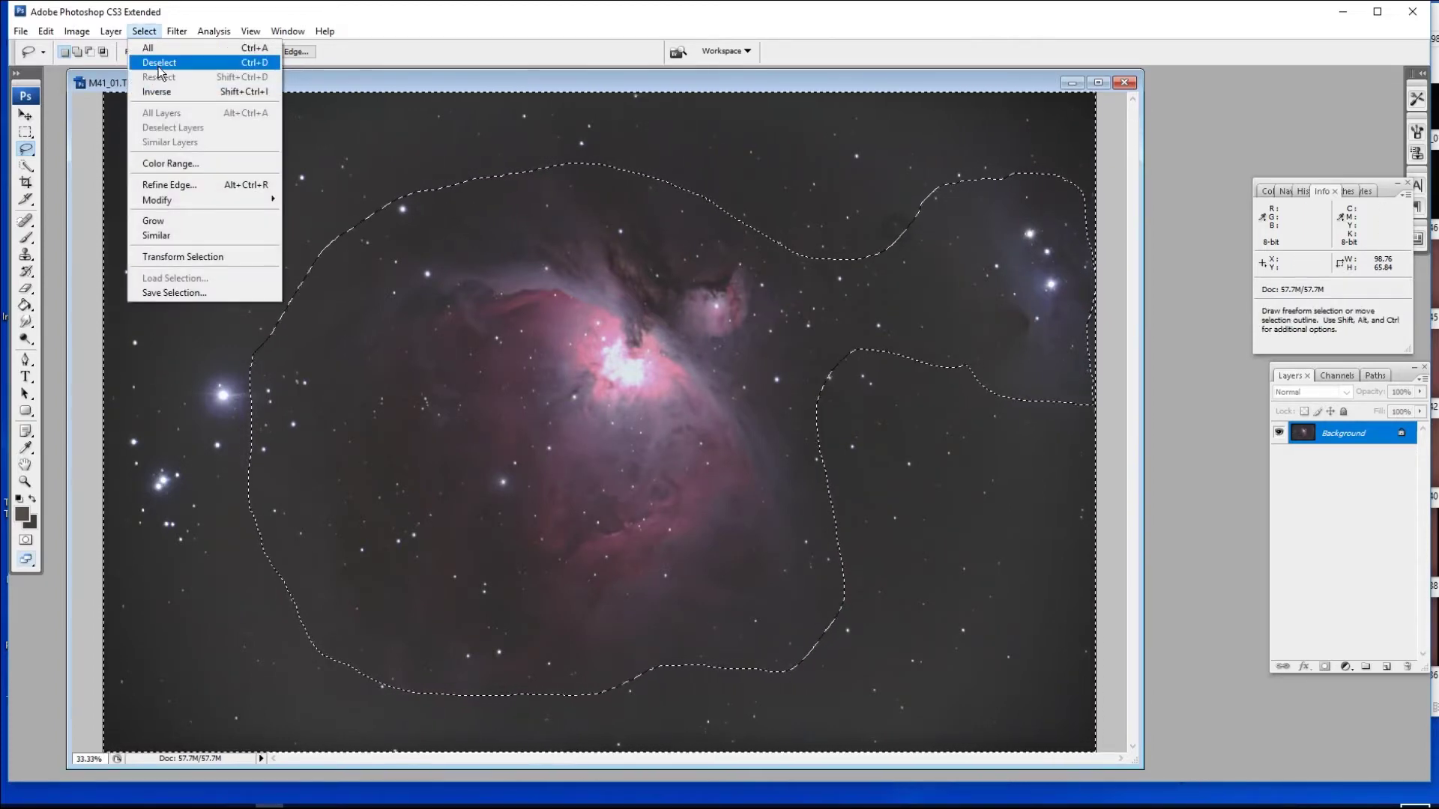
pyautogui.click(149, 75)
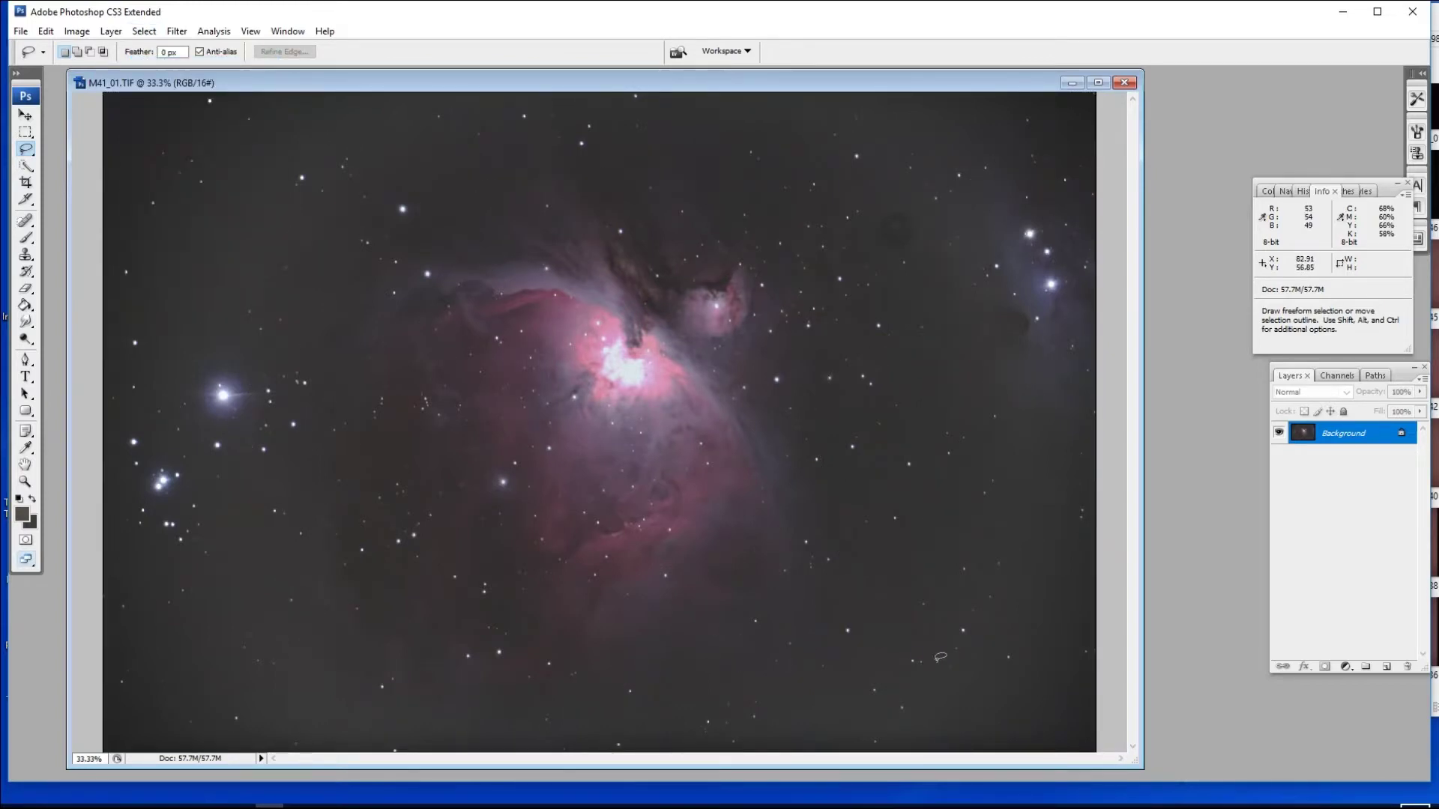
# Darken the sky background with a Levels adjustment, setting the RGB black input level to 20
pyautogui.hotkey('ctrl', 'l')
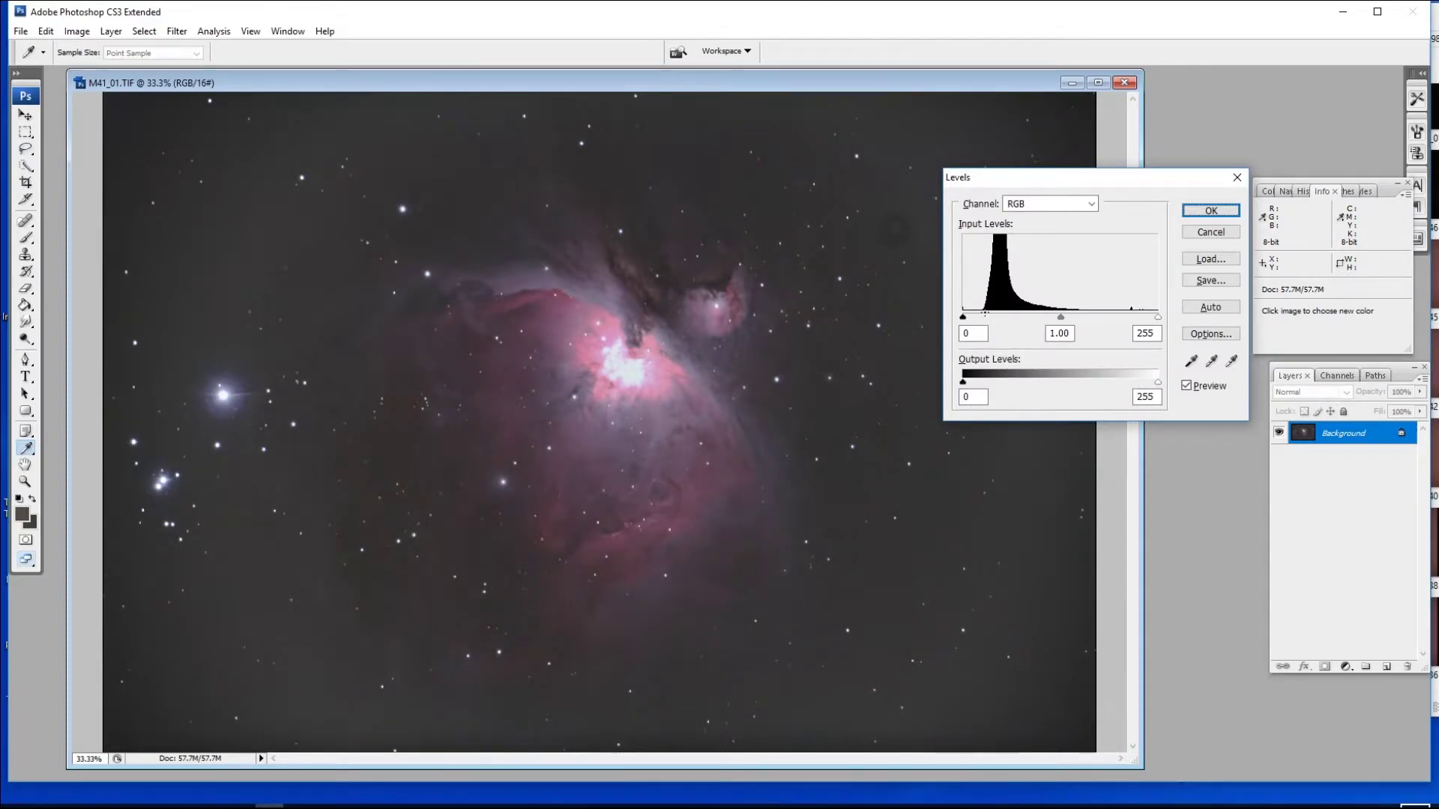
pyautogui.moveTo(972, 332); pyautogui.dragTo(988, 333)
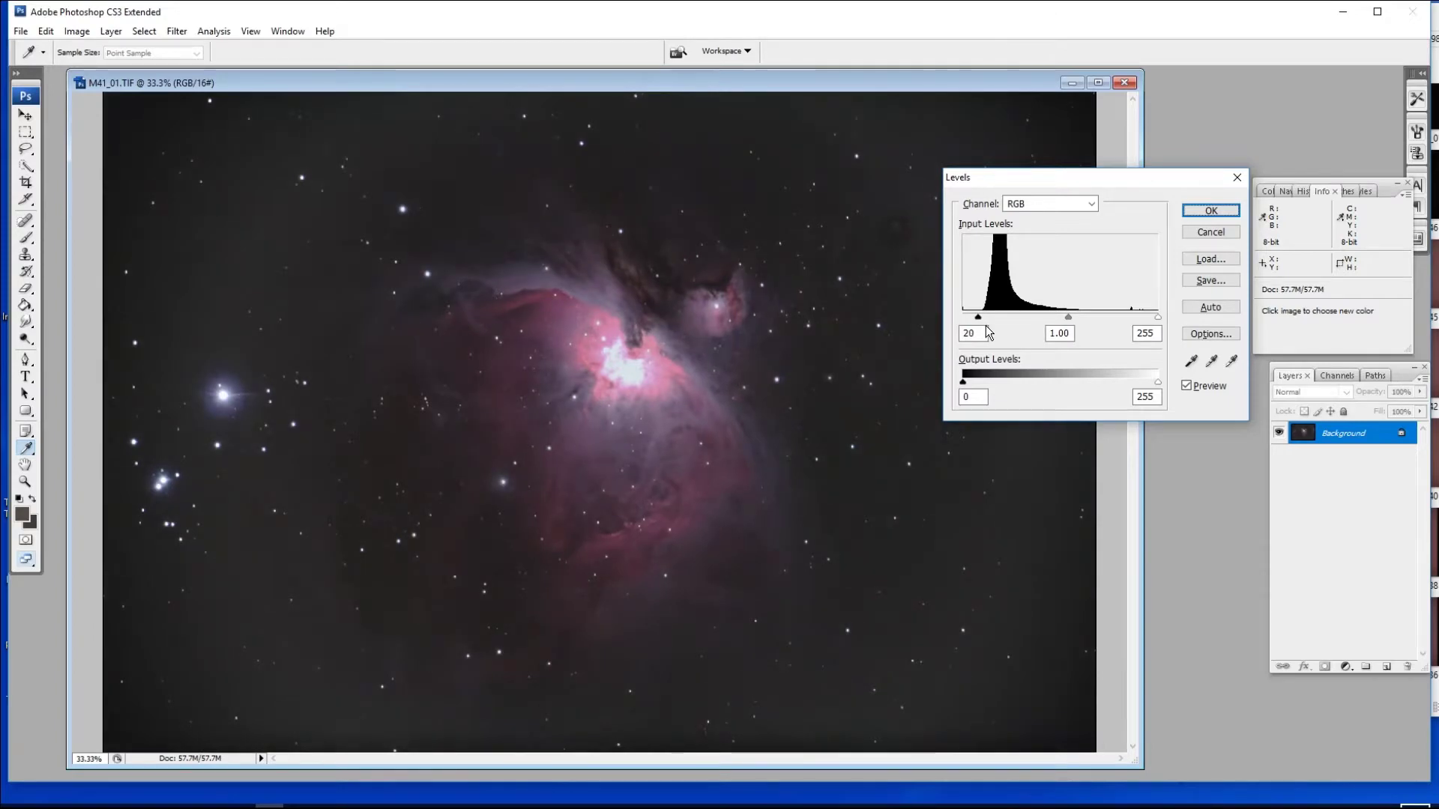
pyautogui.click(1211, 210)
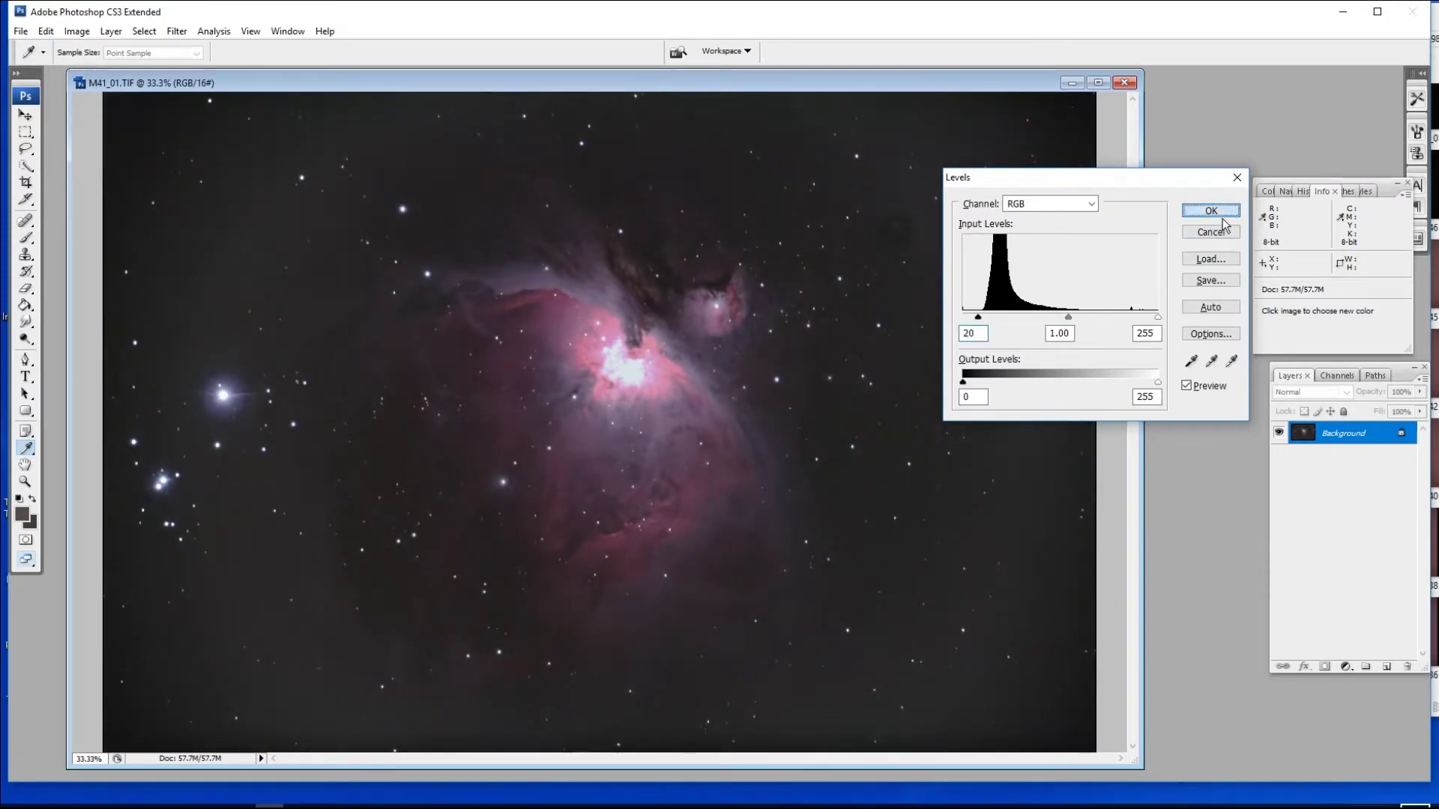
pyautogui.press('l')
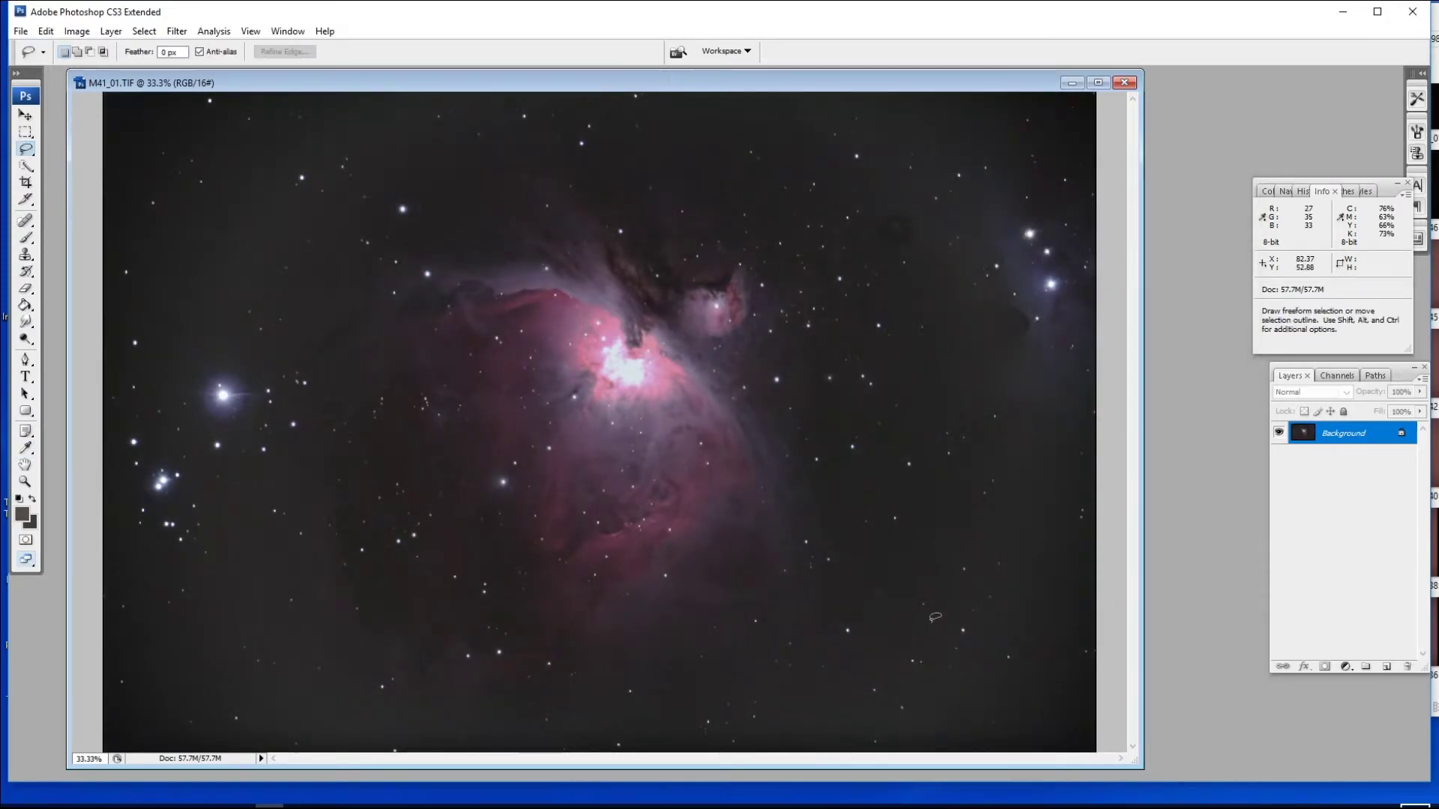
# Brighten the midtones with a Curves adjustment, anchoring input 186 at output 187 and raising input 90 to output 115
pyautogui.hotkey('ctrl', 'm')
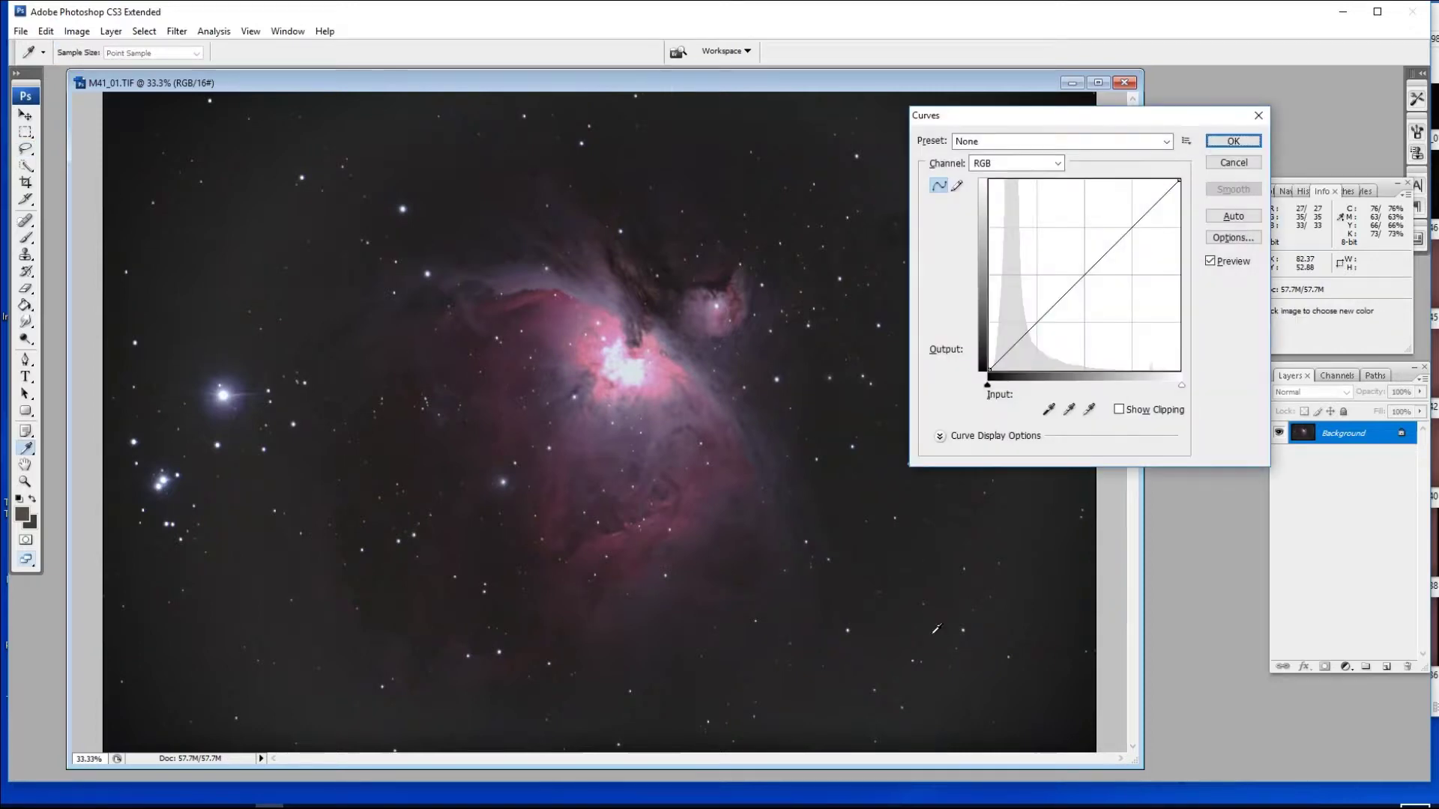
pyautogui.click(653, 389)
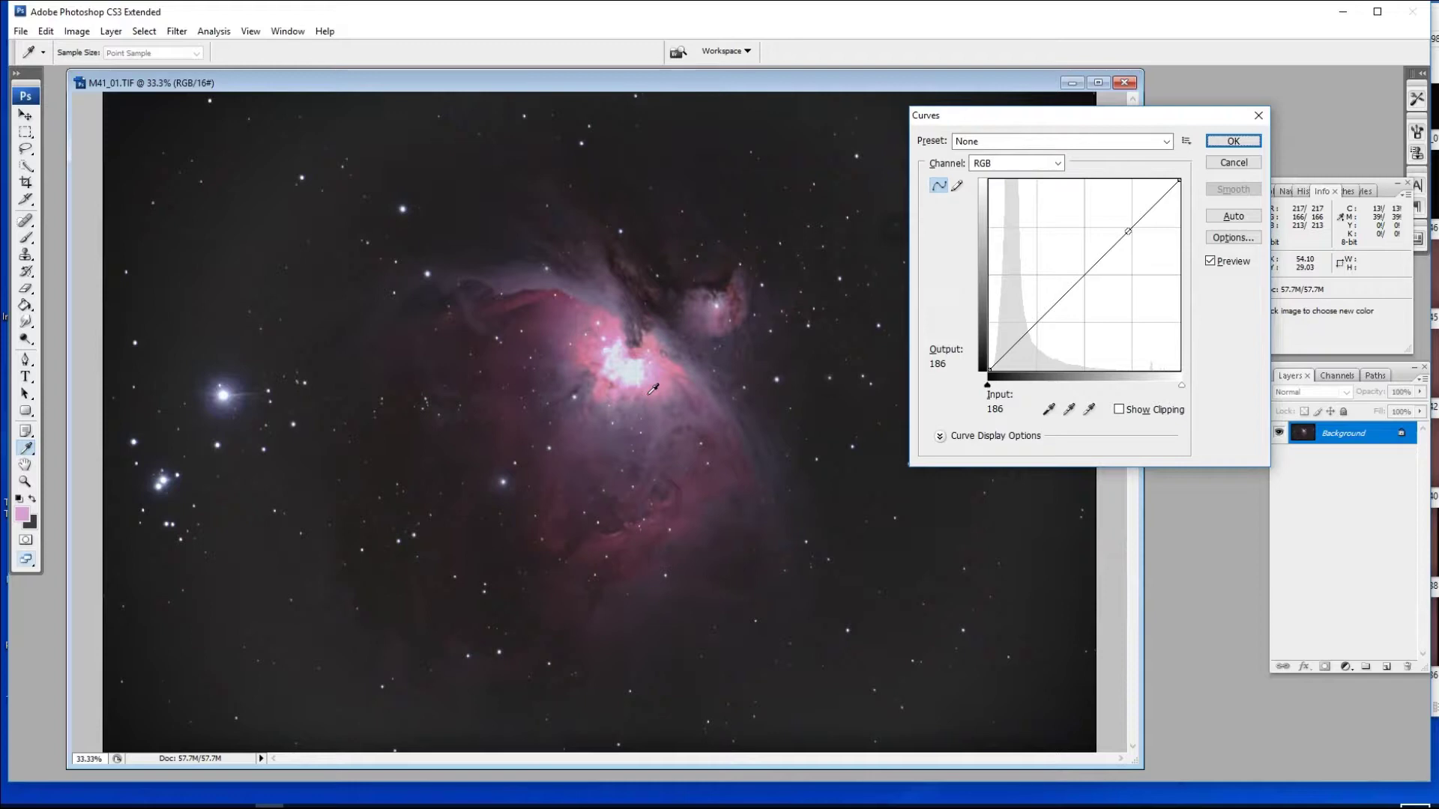
pyautogui.click(1131, 235)
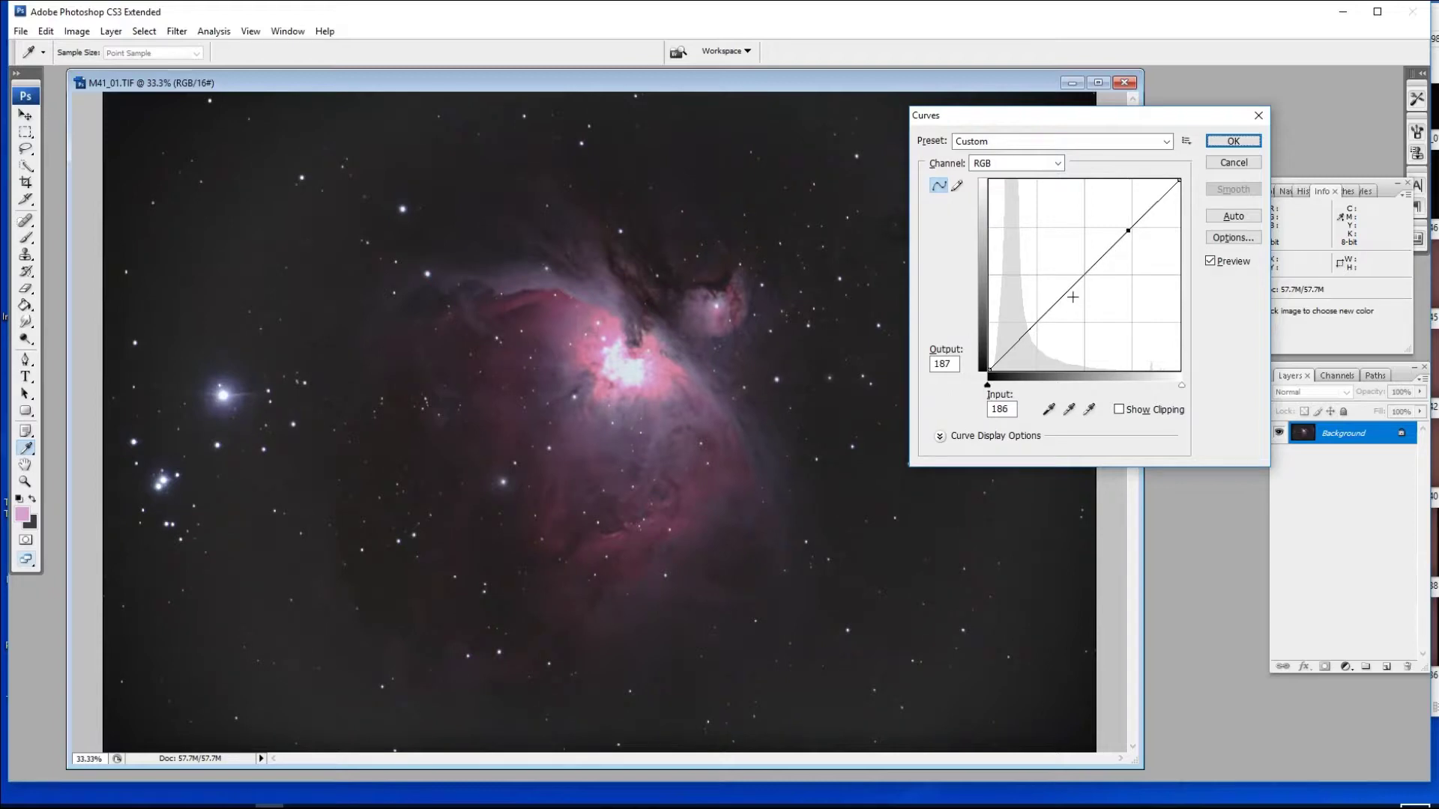
pyautogui.moveTo(1067, 292); pyautogui.dragTo(1058, 286)
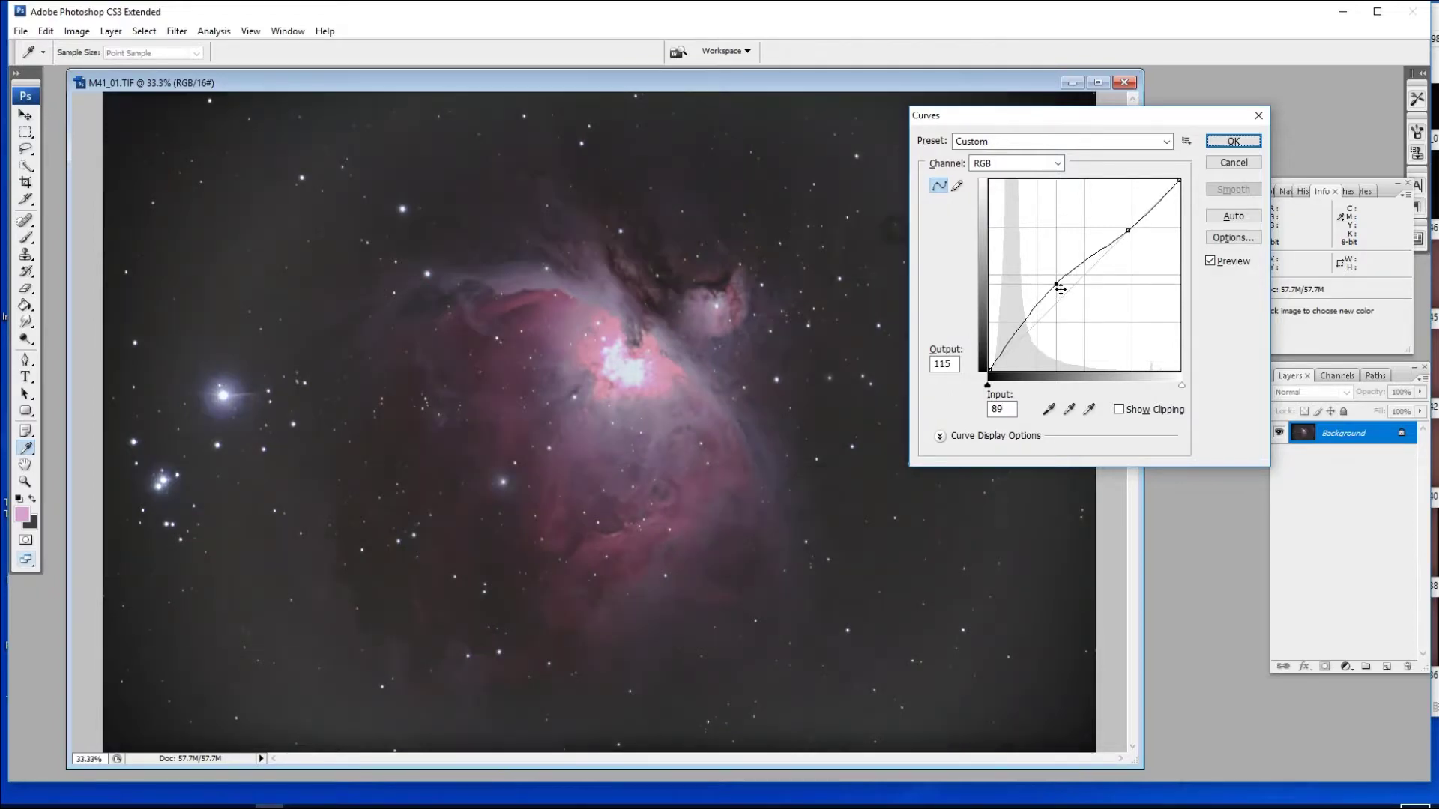
pyautogui.moveTo(1061, 289); pyautogui.dragTo(1062, 290)
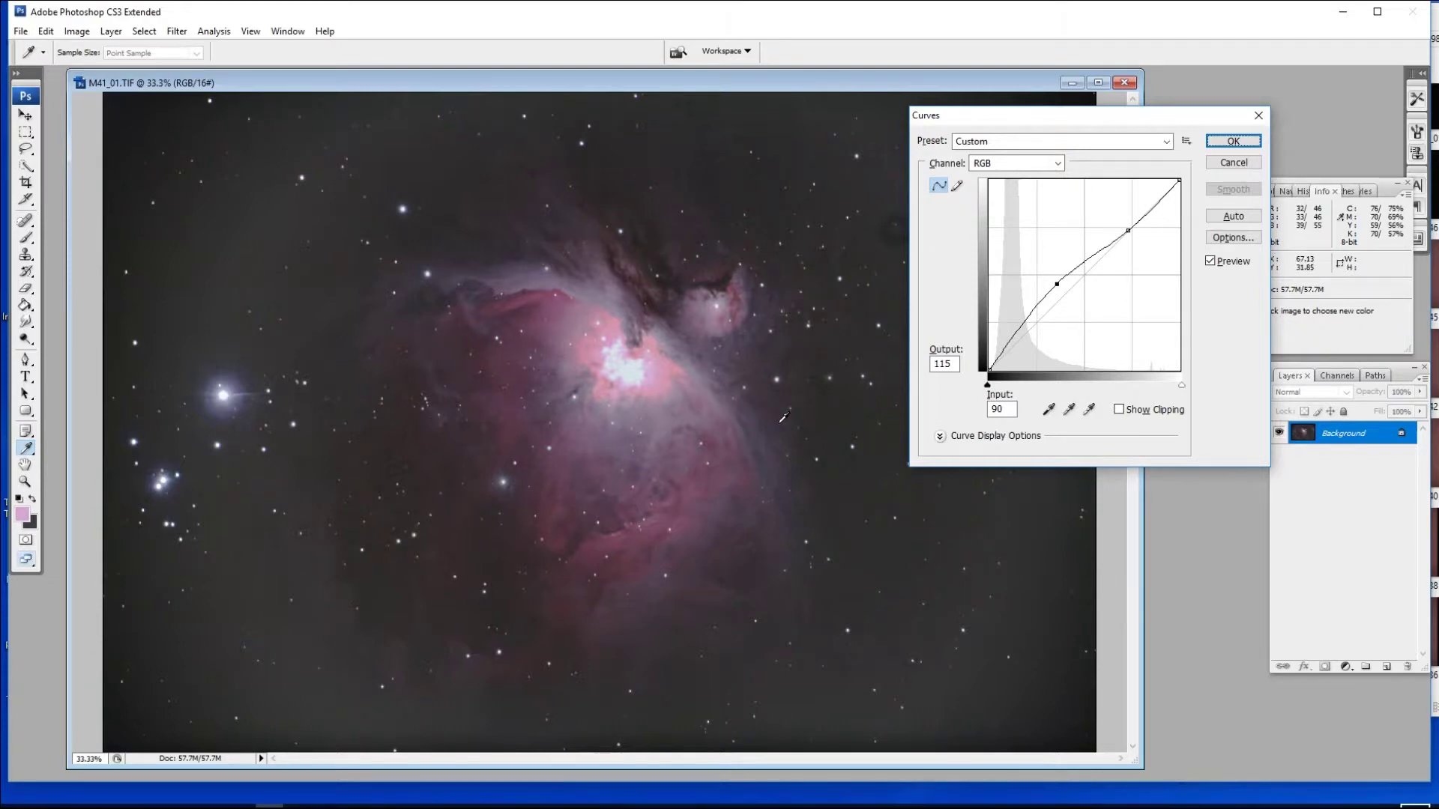
pyautogui.click(1232, 141)
pyautogui.press('l')
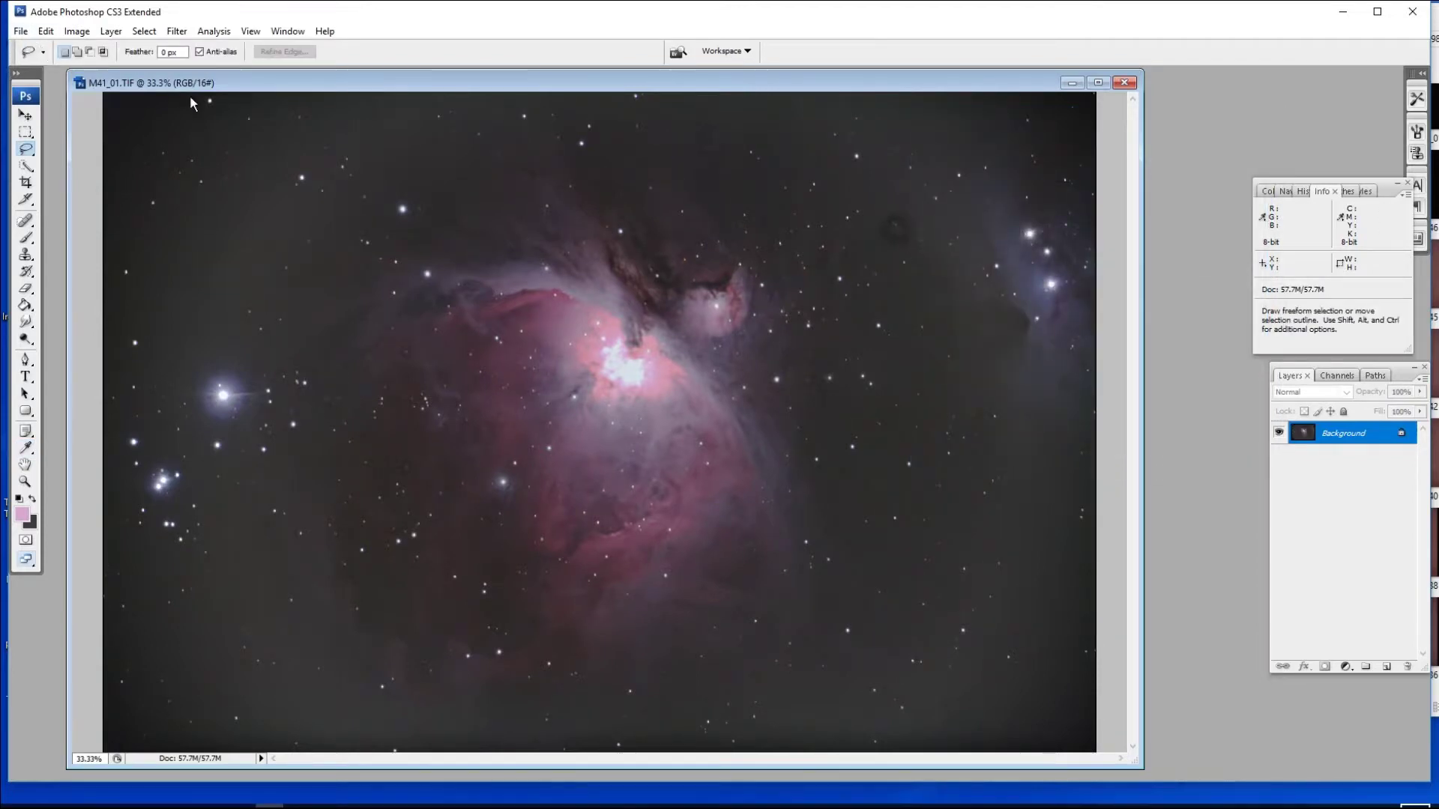
# Save the image as a new TIFF named M41_02 in the 989 Tutorial folder, without image compression
pyautogui.moveTo(185, 87); pyautogui.dragTo(177, 87)
pyautogui.click(21, 30)
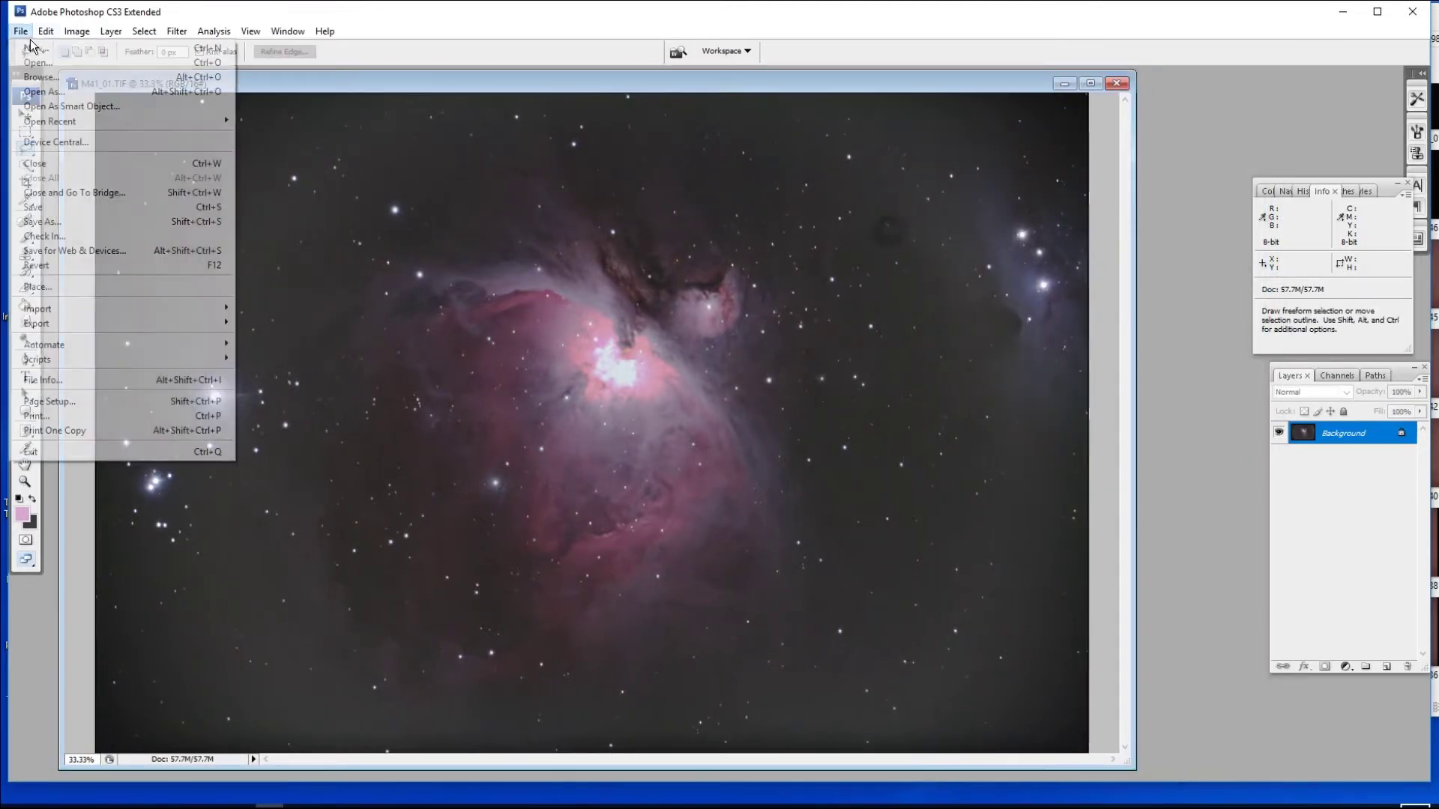
pyautogui.click(45, 221)
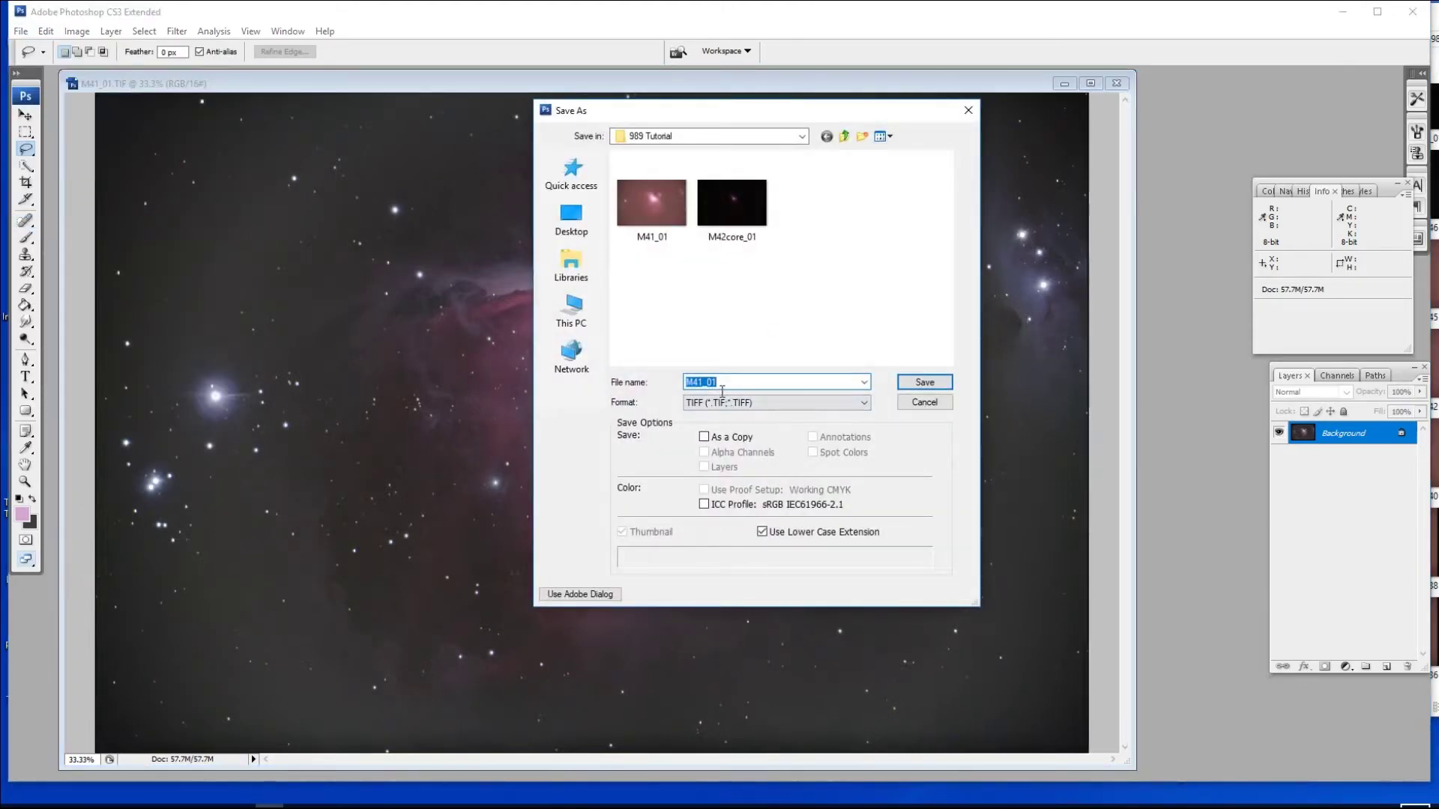
pyautogui.click(721, 389)
pyautogui.moveTo(714, 391); pyautogui.dragTo(725, 391)
pyautogui.write('2')
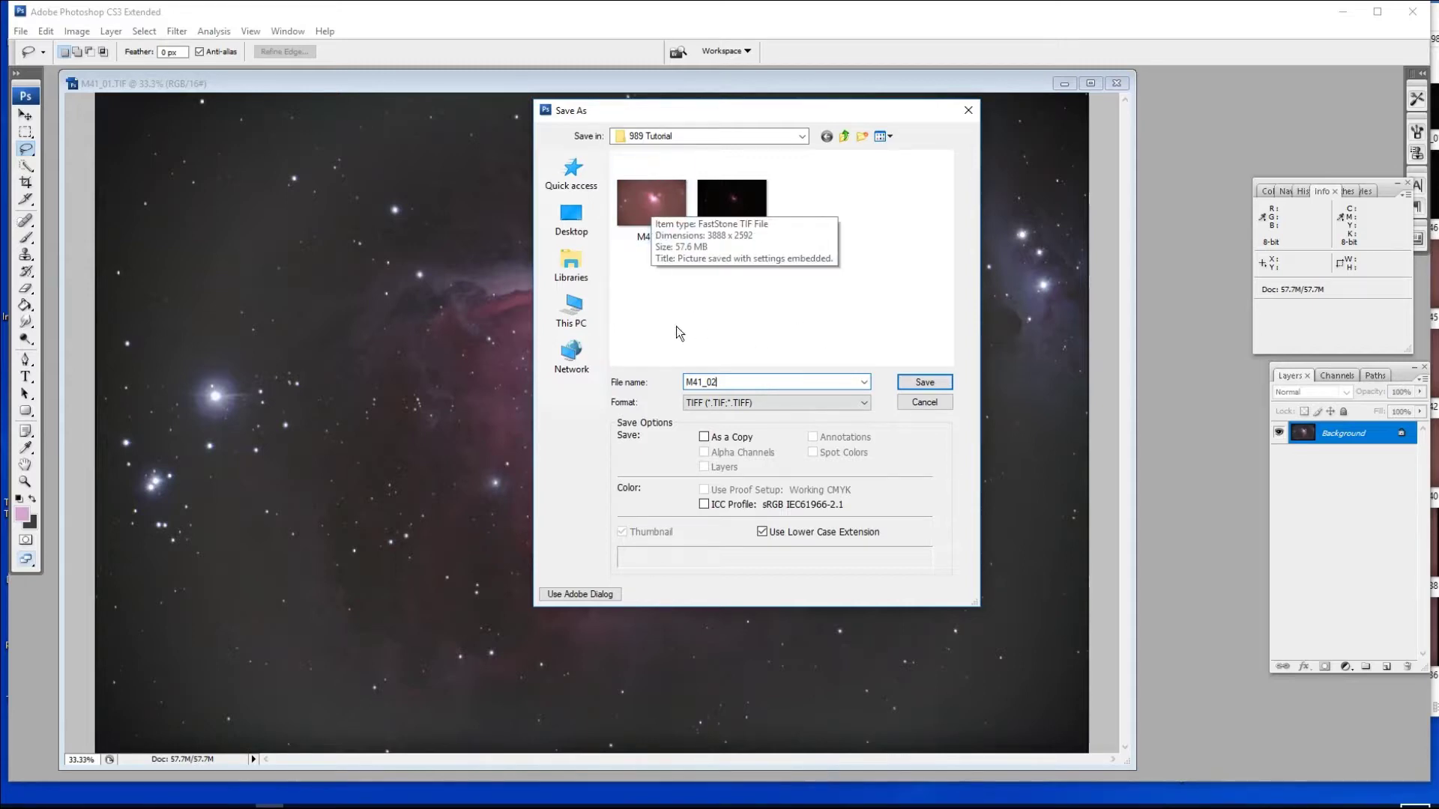
pyautogui.click(924, 382)
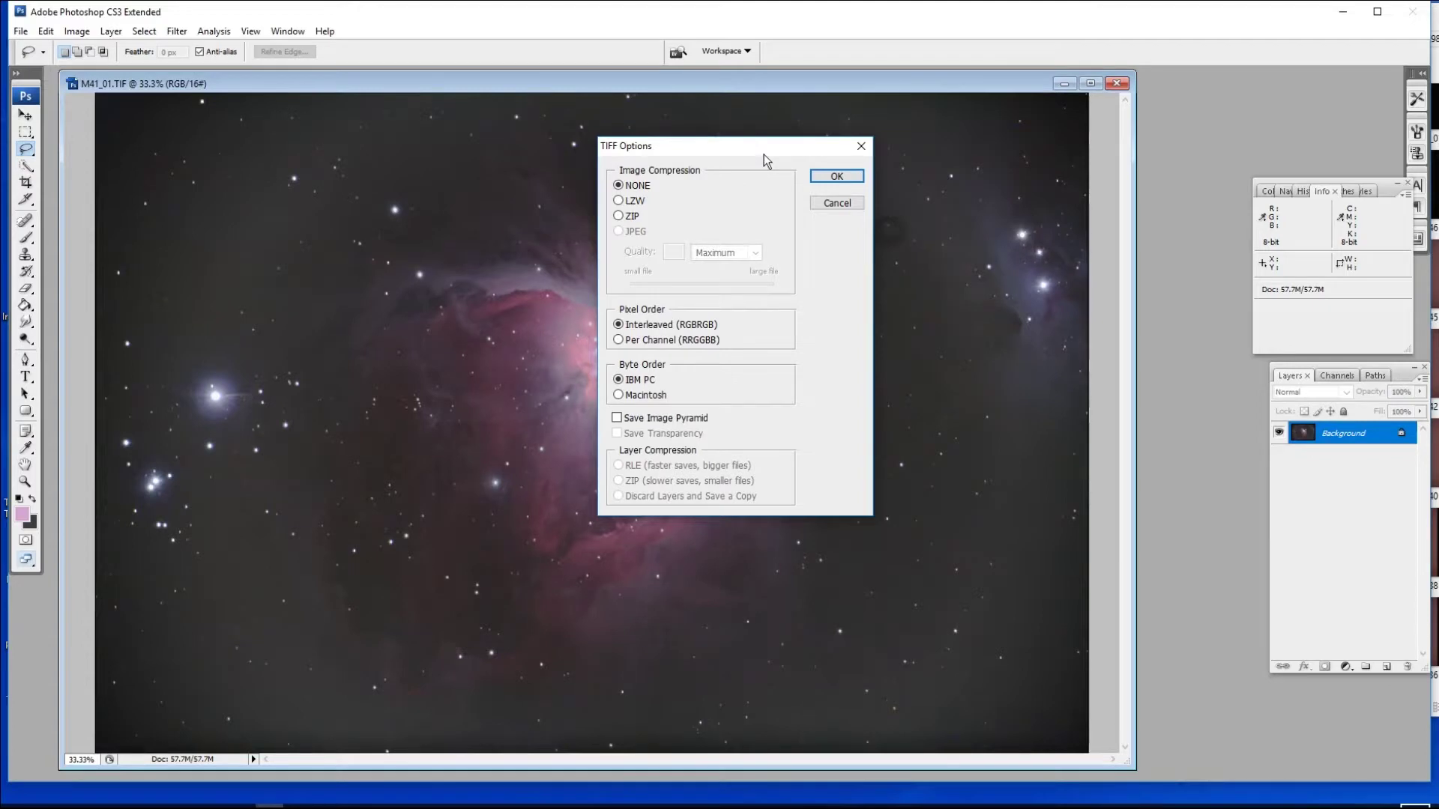
pyautogui.click(841, 178)
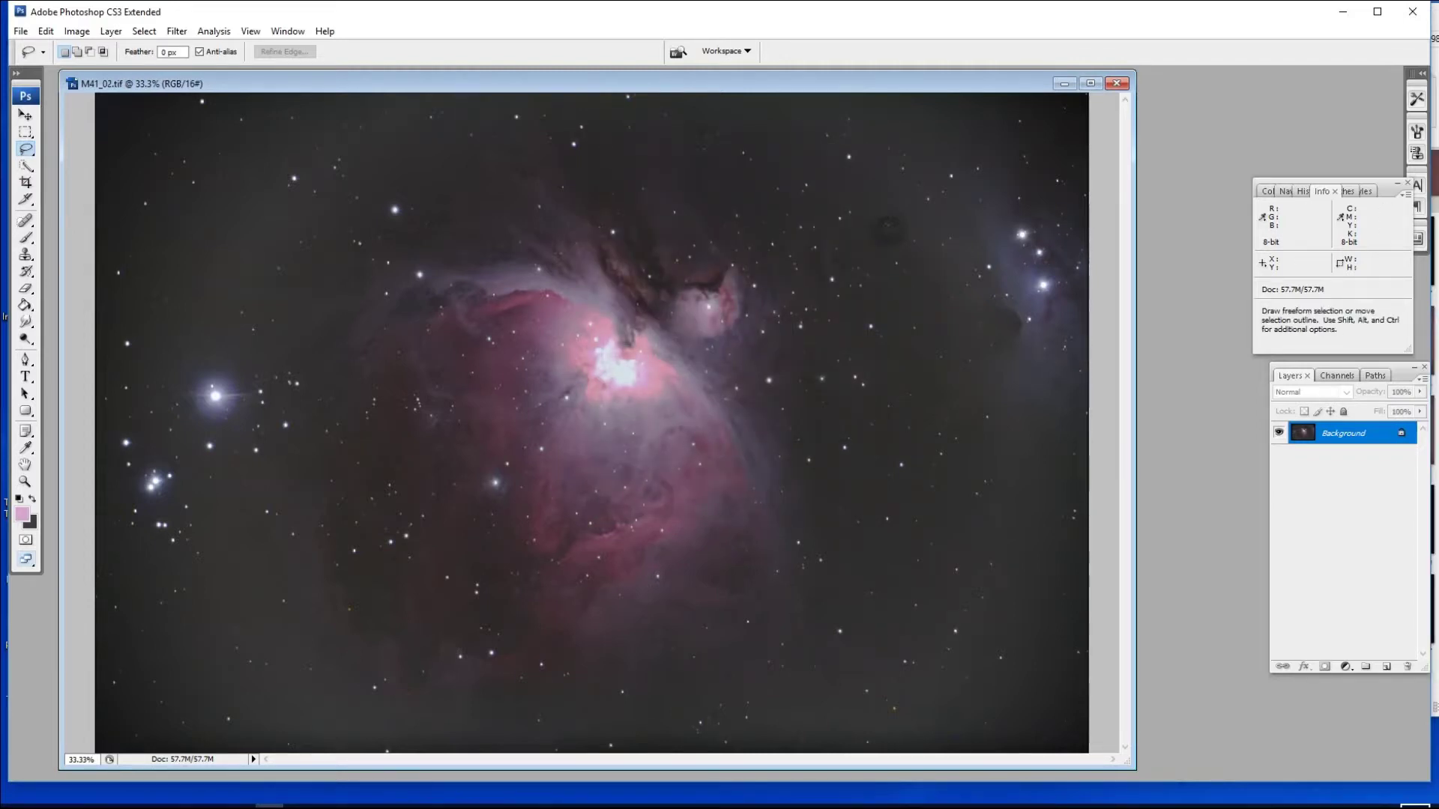
# Open M42core_01 from the 989 Tutorial folder and reposition its window over M41_02 to compare the nebula cores
pyautogui.hotkey('alt', 'Tab')
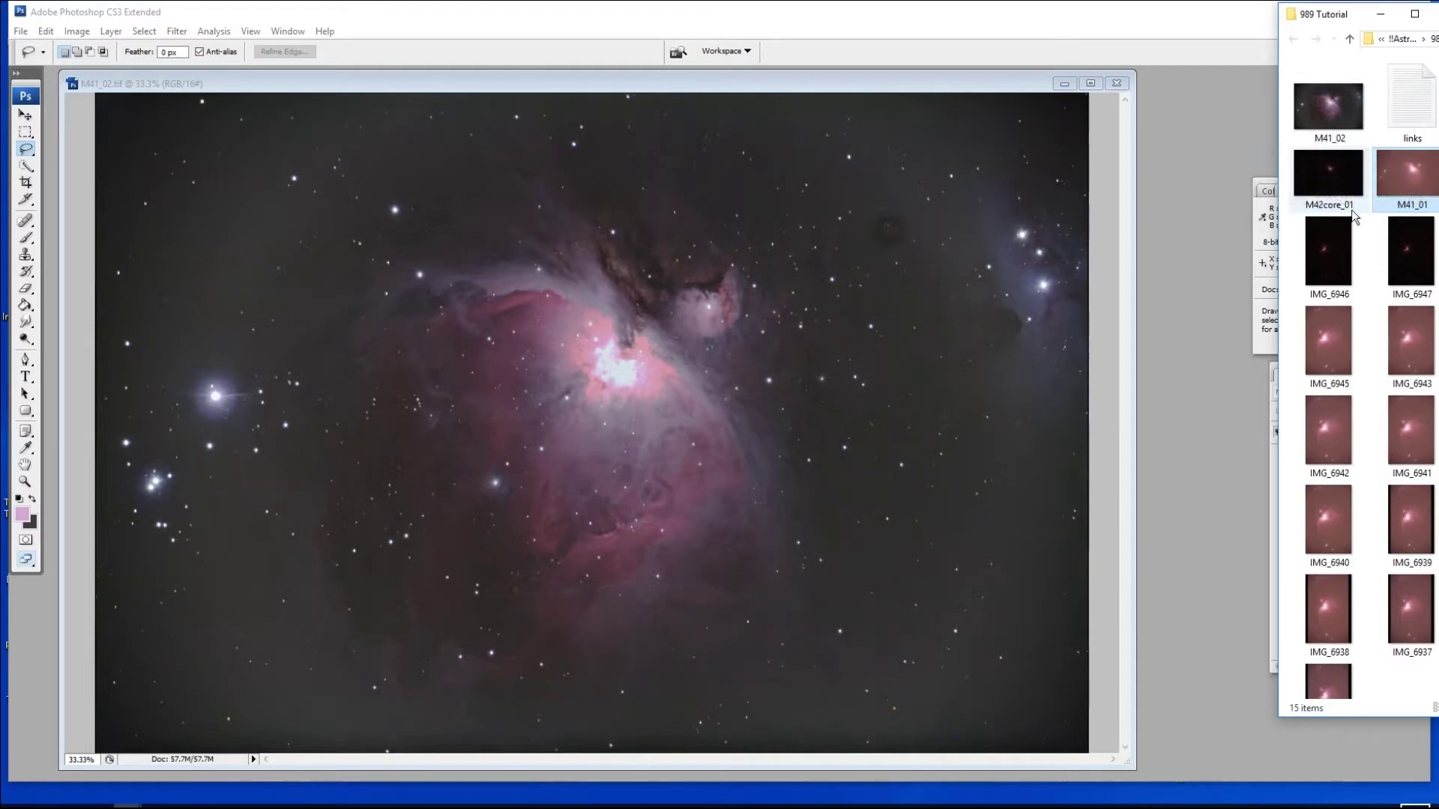
pyautogui.doubleClick(1339, 180)
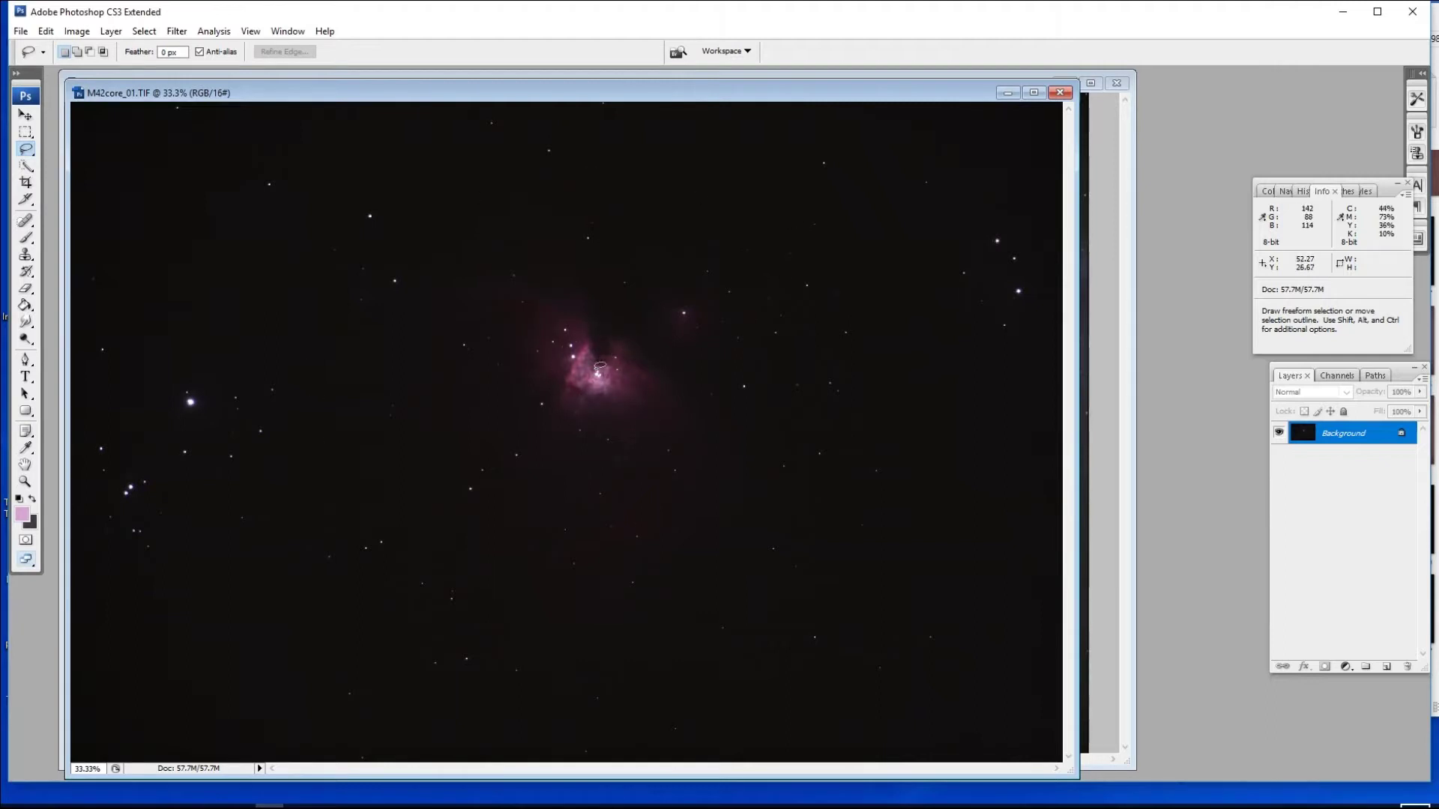
pyautogui.moveTo(574, 97); pyautogui.dragTo(817, 507)
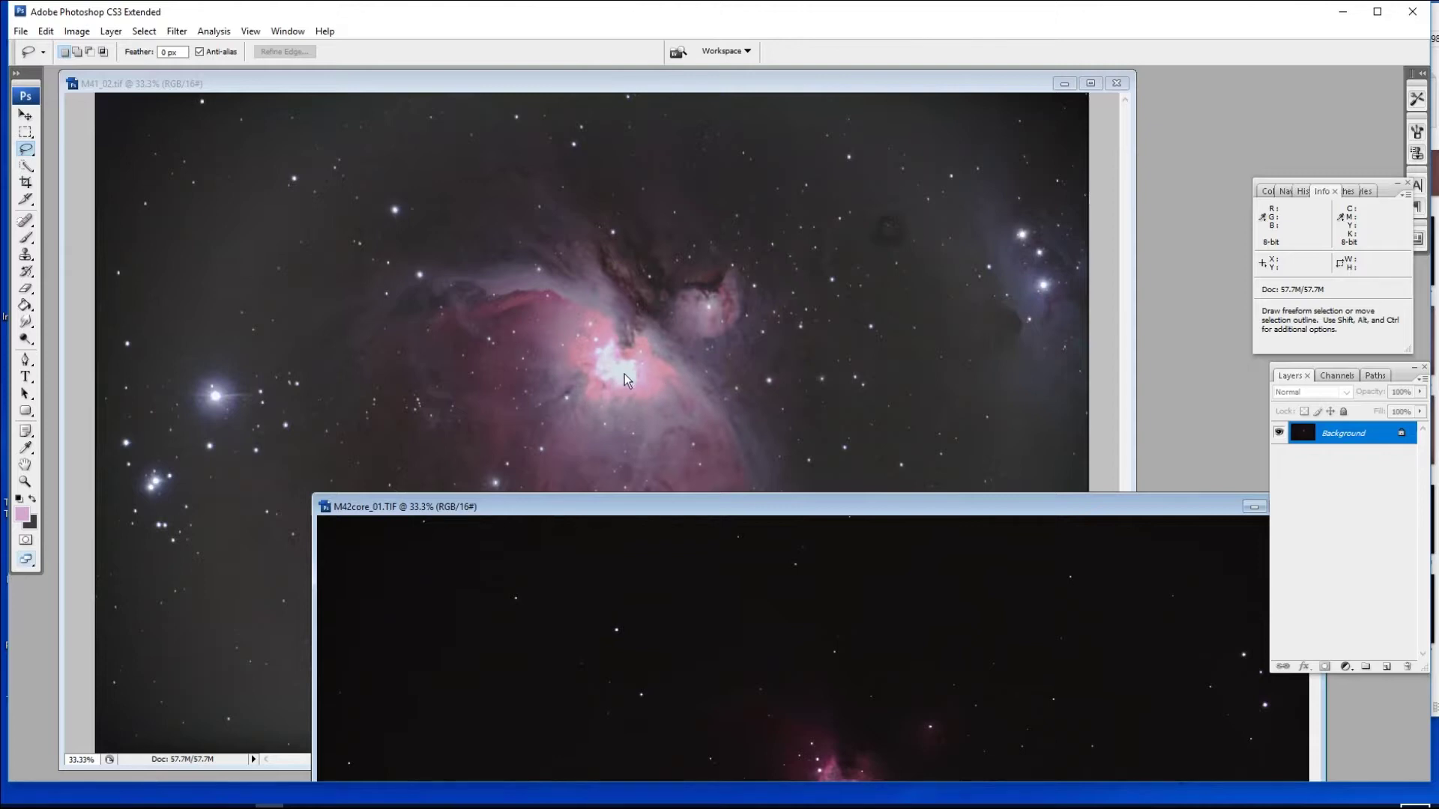
pyautogui.moveTo(833, 518); pyautogui.dragTo(752, 172)
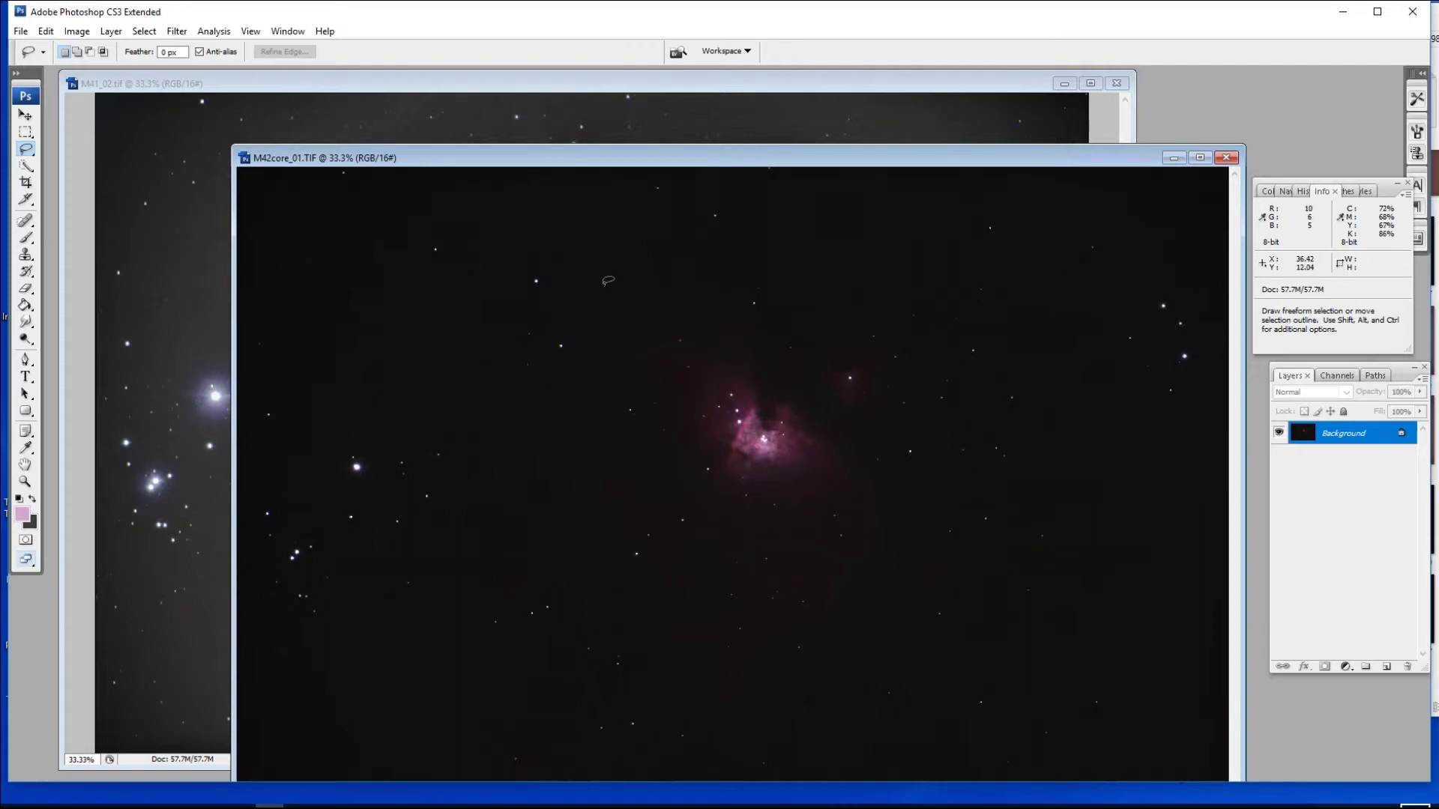
pyautogui.moveTo(709, 165); pyautogui.dragTo(672, 163)
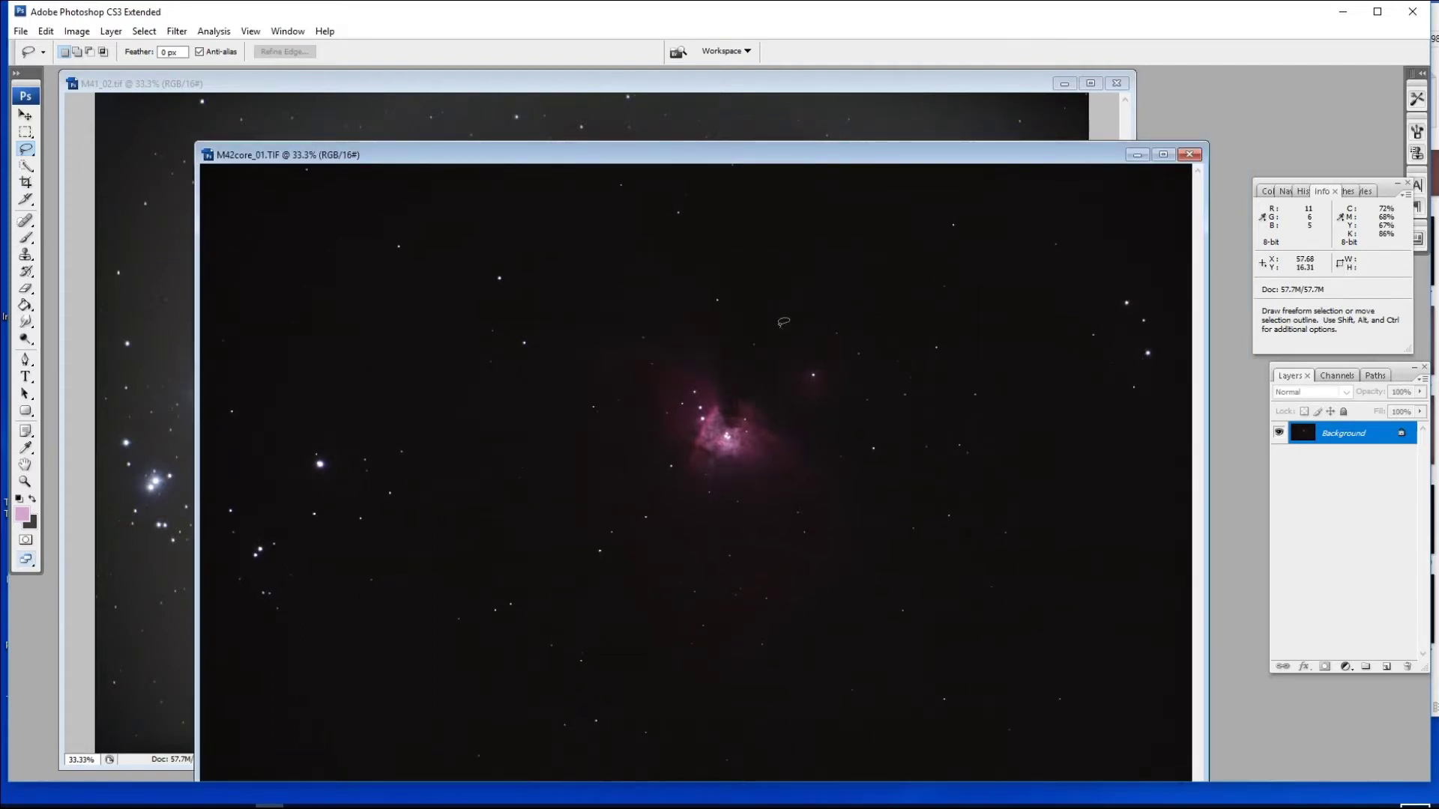
# Switch to the Move tool, select the entire M42core_01 image, and minimize its window to return to M41_02
pyautogui.press('ctrl')
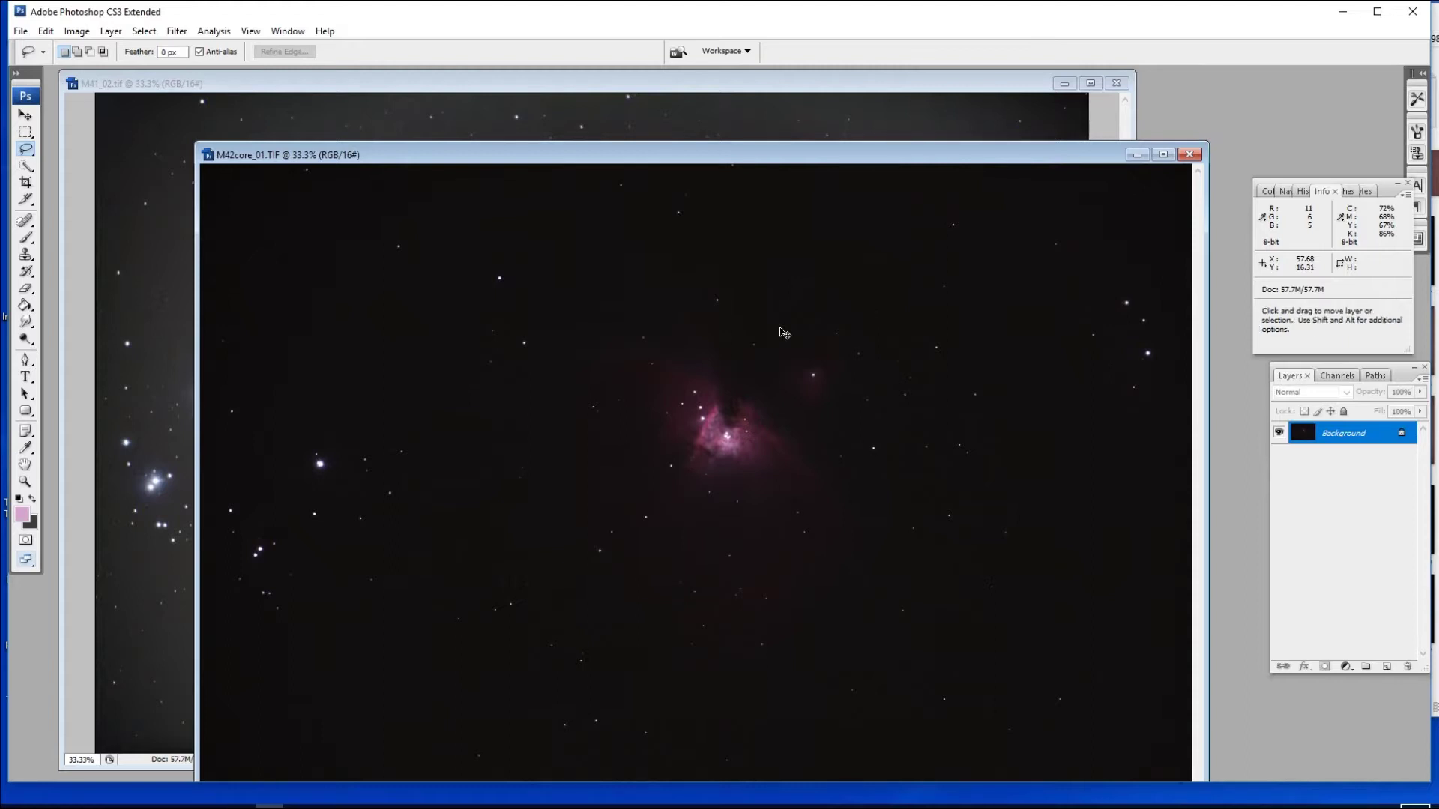
pyautogui.press('v')
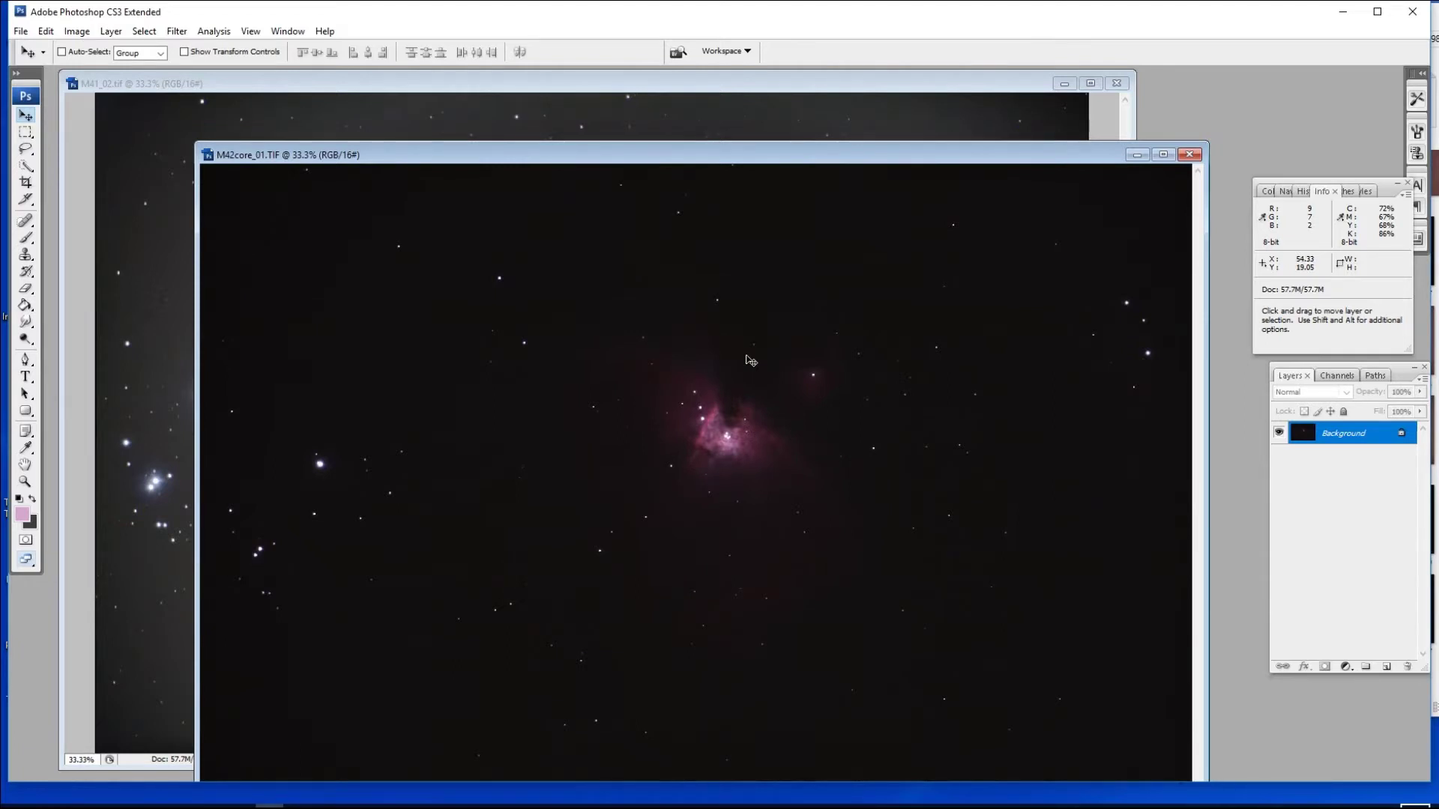
pyautogui.hotkey('ctrl', 'a')
pyautogui.click(1136, 155)
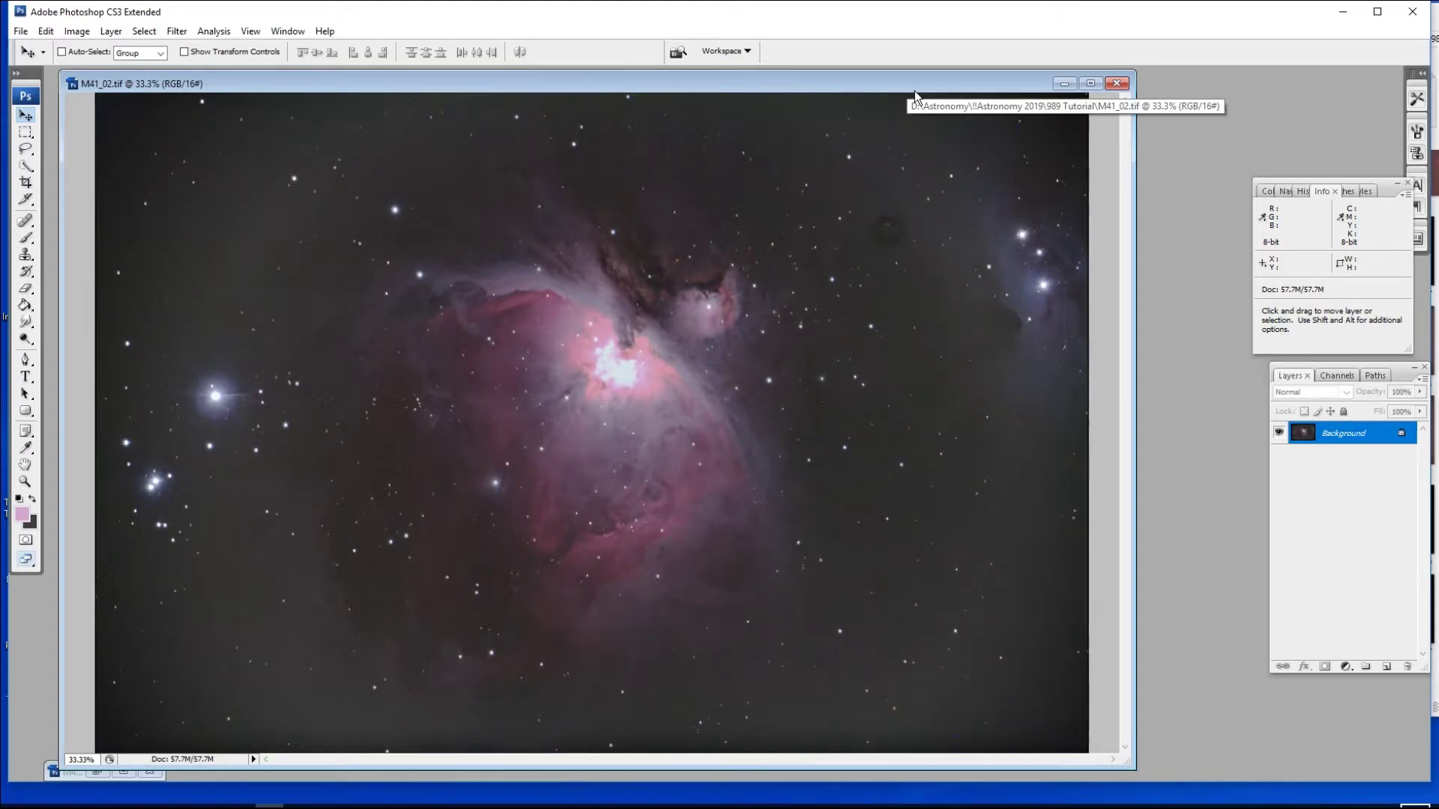
# Paste the copied core image into M41_02 as a new layer and lower its opacity to 42%
pyautogui.hotkey('ctrl', 'v')
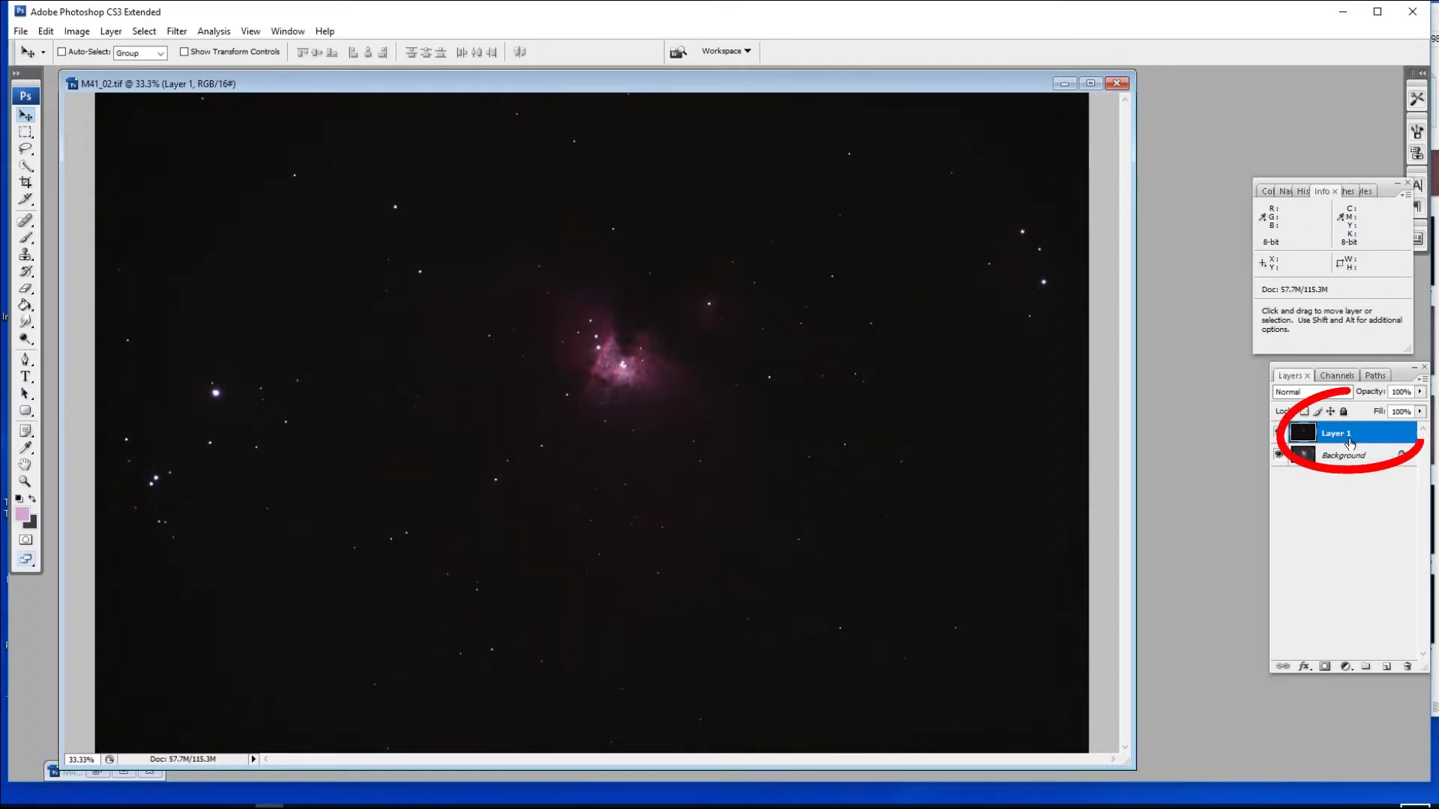
pyautogui.click(1421, 412)
pyautogui.moveTo(1429, 420); pyautogui.dragTo(1386, 422)
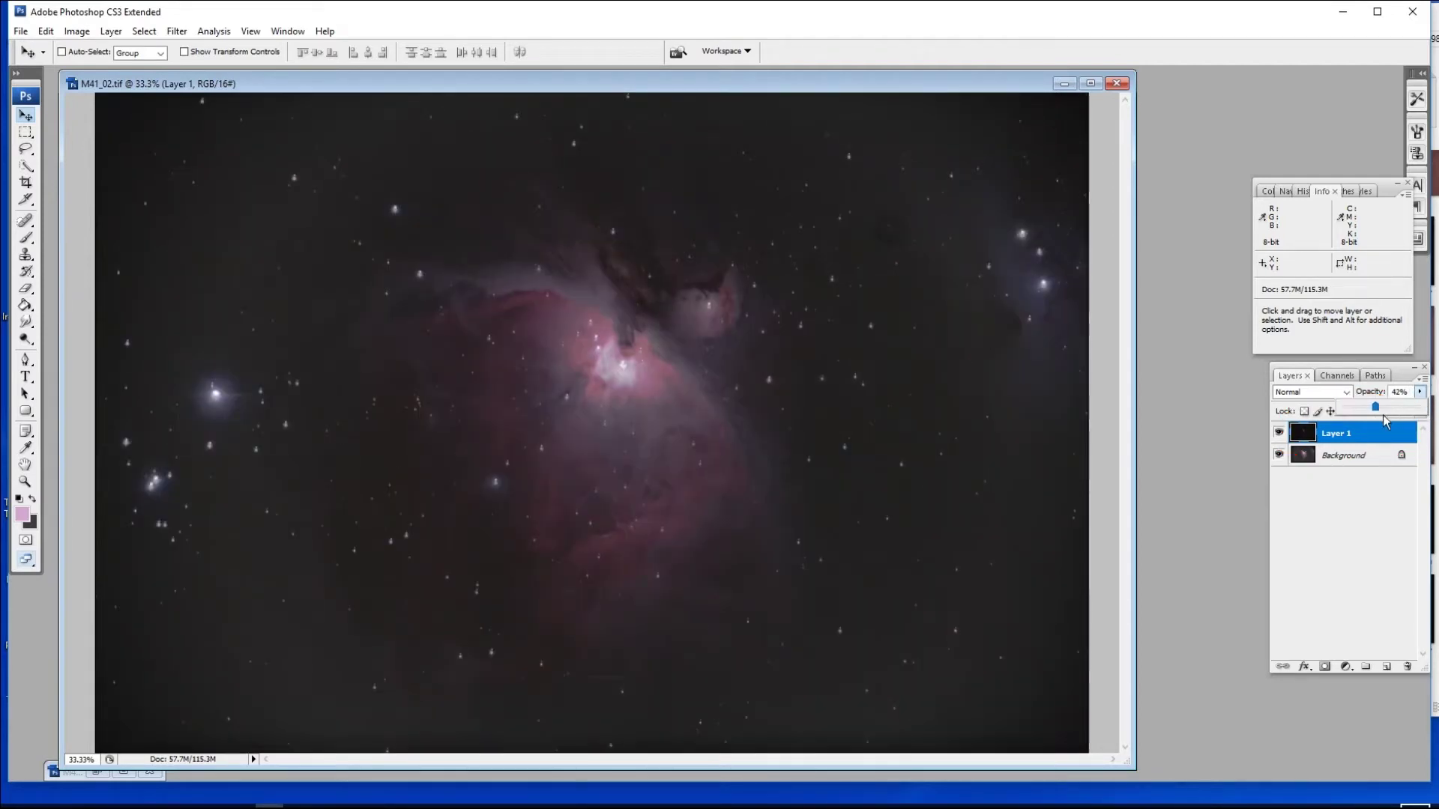
# Align the semi-transparent core layer with the Background stars, moving it roughly into place and fine-tuning with small nudges
pyautogui.moveTo(769, 345)
pyautogui.mouseDown()
pyautogui.moveTo(754, 359)
pyautogui.moveTo(774, 345)
pyautogui.moveTo(761, 344)
pyautogui.mouseUp()
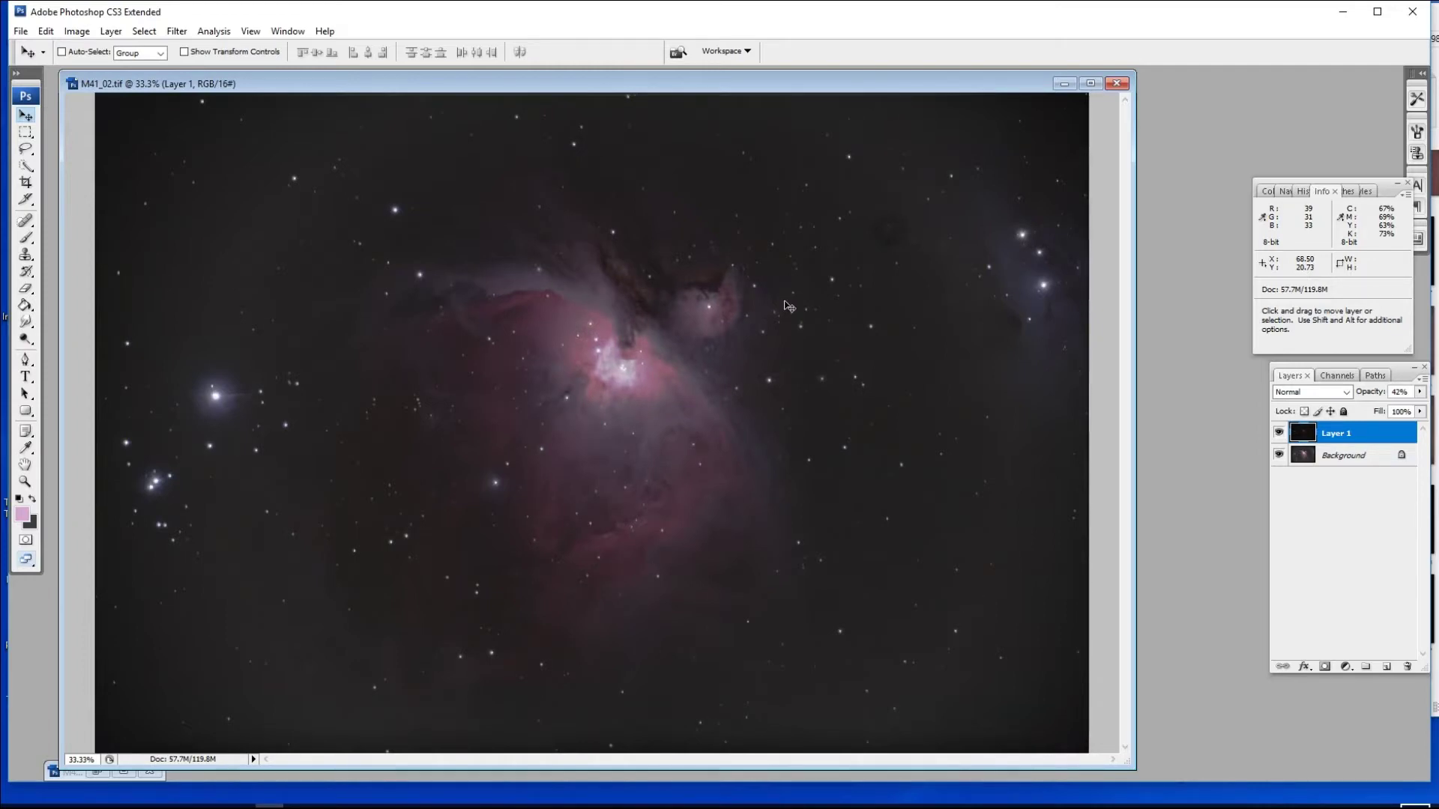
pyautogui.hotkey('ctrl', '+')
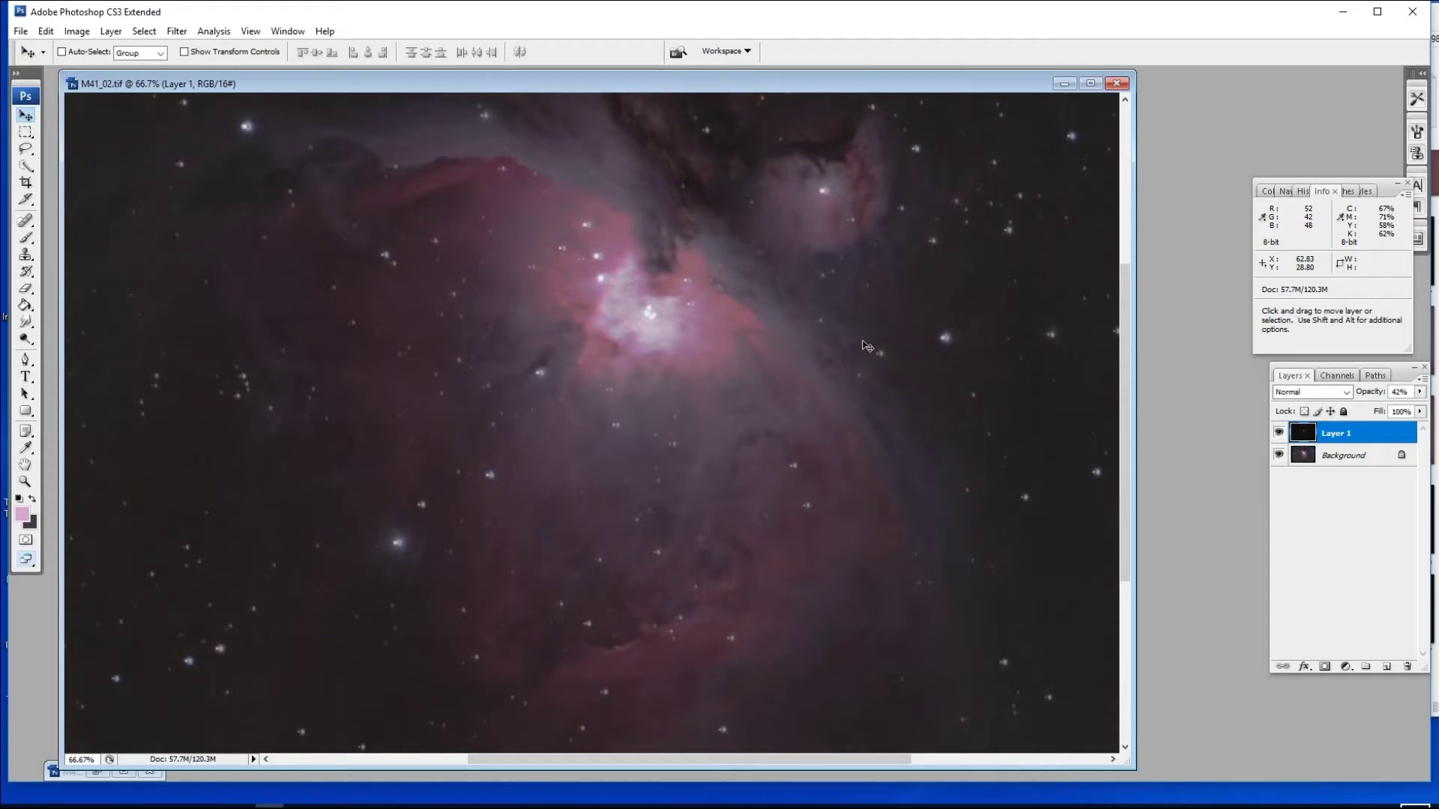
pyautogui.press('Right')
pyautogui.press('Right')
pyautogui.press('Right')
pyautogui.press('Right')
pyautogui.press('Up')
# Restore Layer 1's opacity to 100% and add a layer mask that hides the whole layer
pyautogui.click(1419, 391)
pyautogui.moveTo(1382, 420); pyautogui.dragTo(1427, 412)
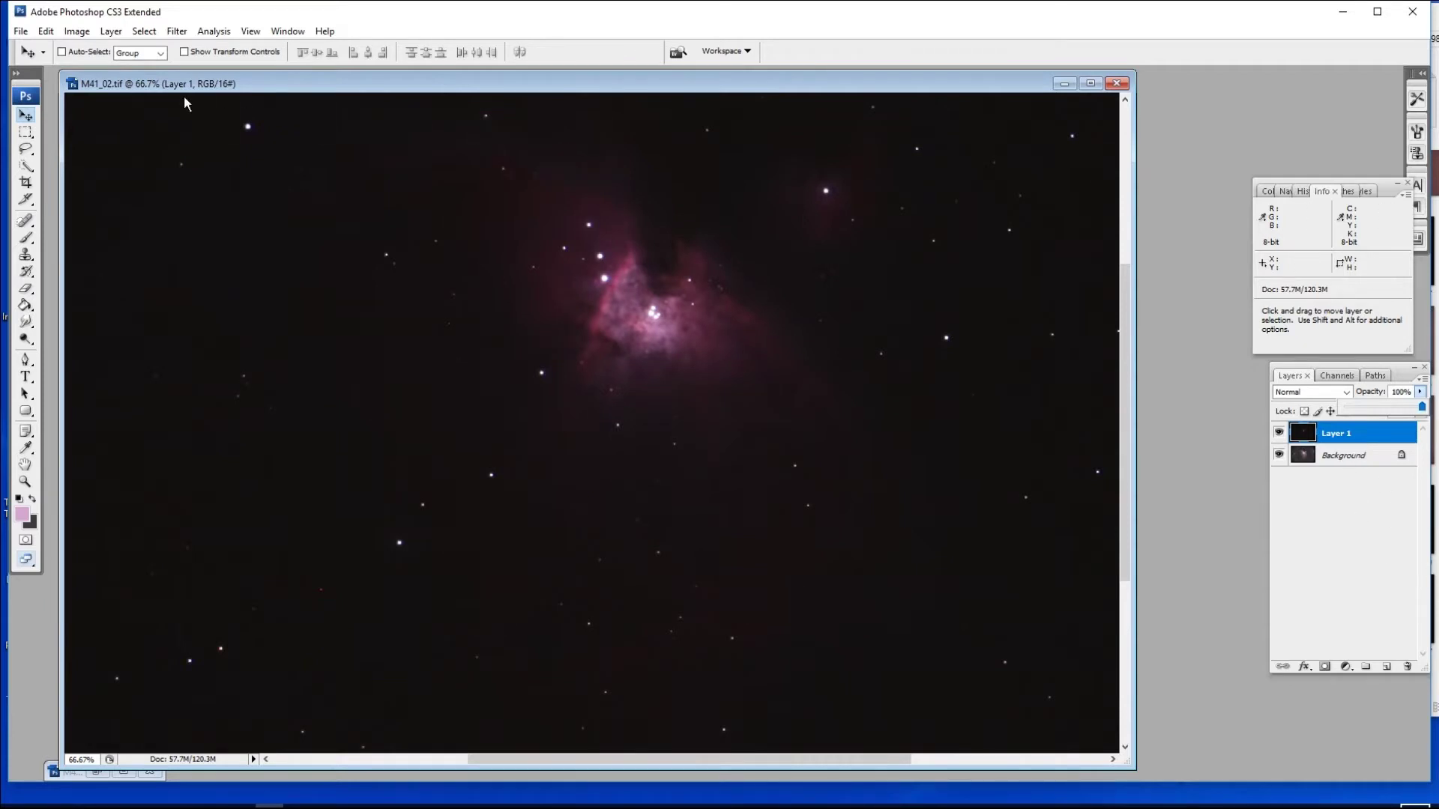
pyautogui.click(112, 31)
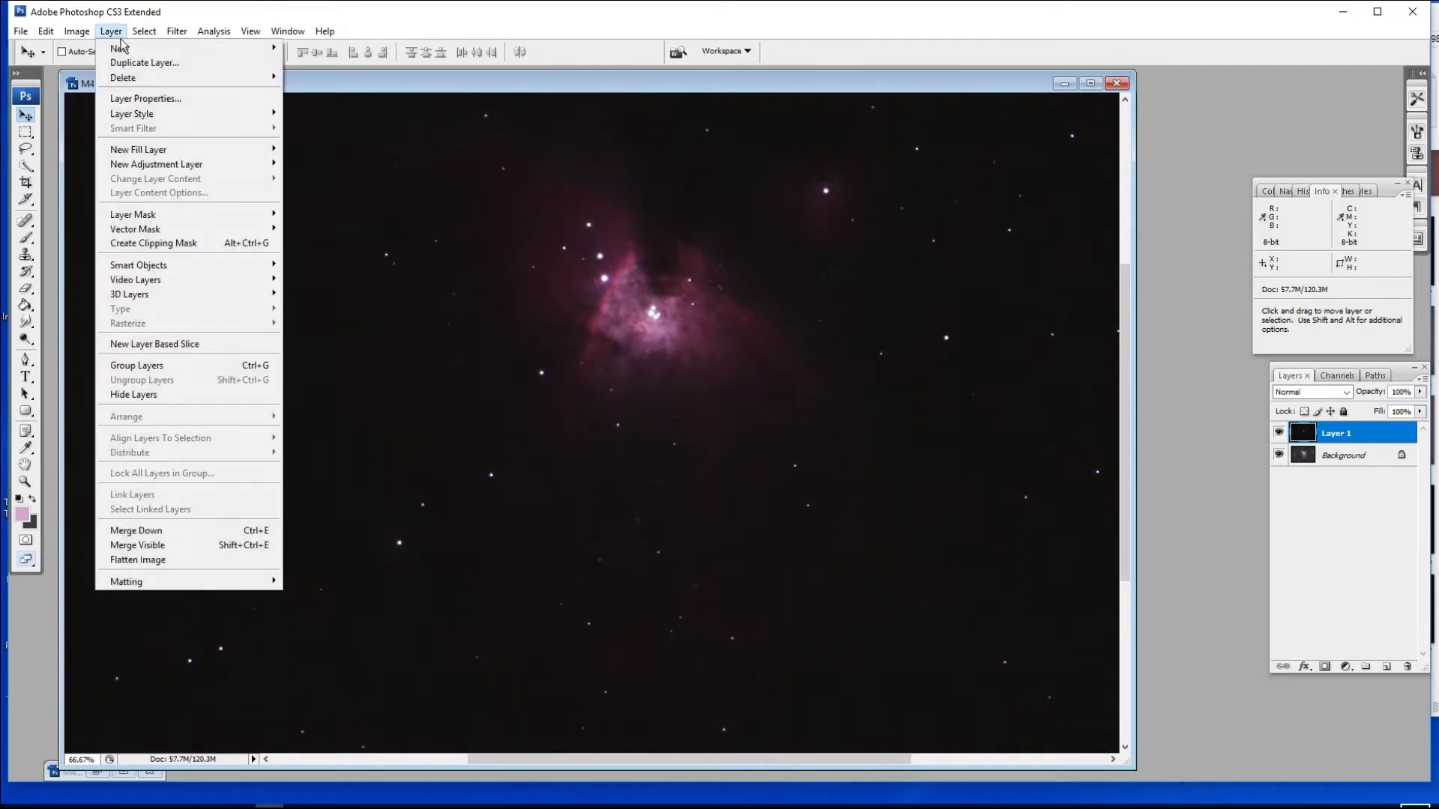
pyautogui.moveTo(165, 218)
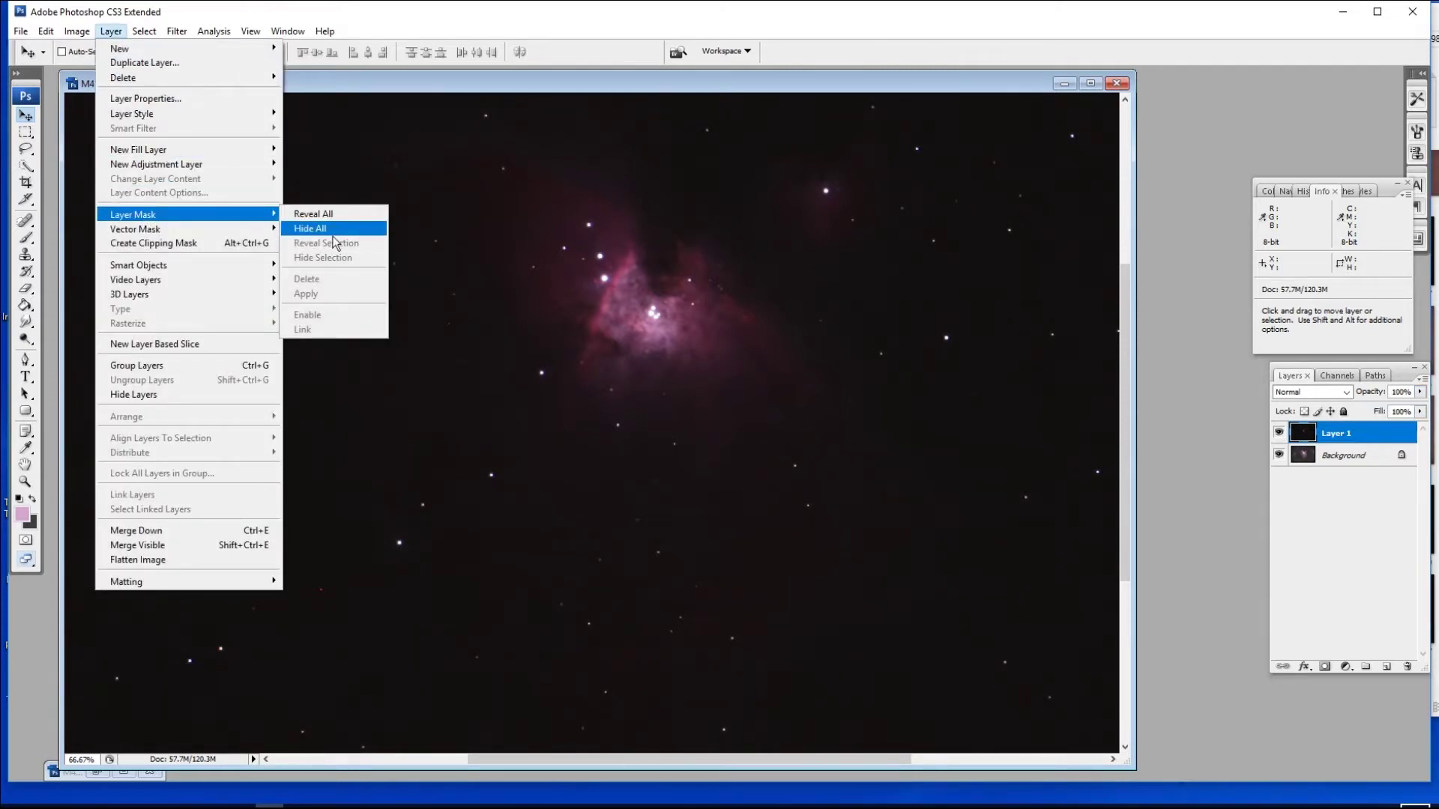
pyautogui.click(333, 232)
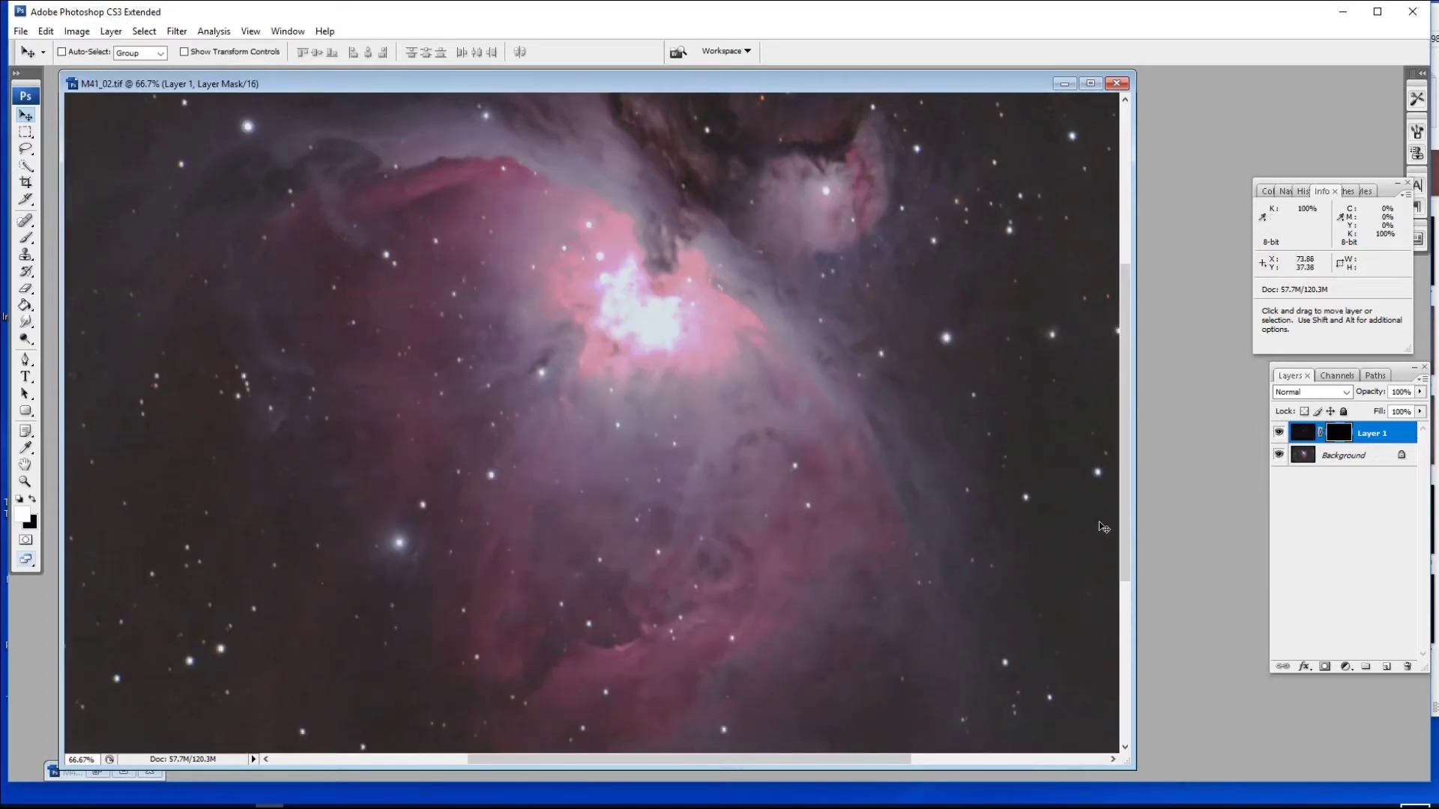
# Set up a soft Brush with a 226 px diameter and 0% hardness for painting the mask over the nebula core
pyautogui.moveTo(1130, 541); pyautogui.dragTo(1143, 492)
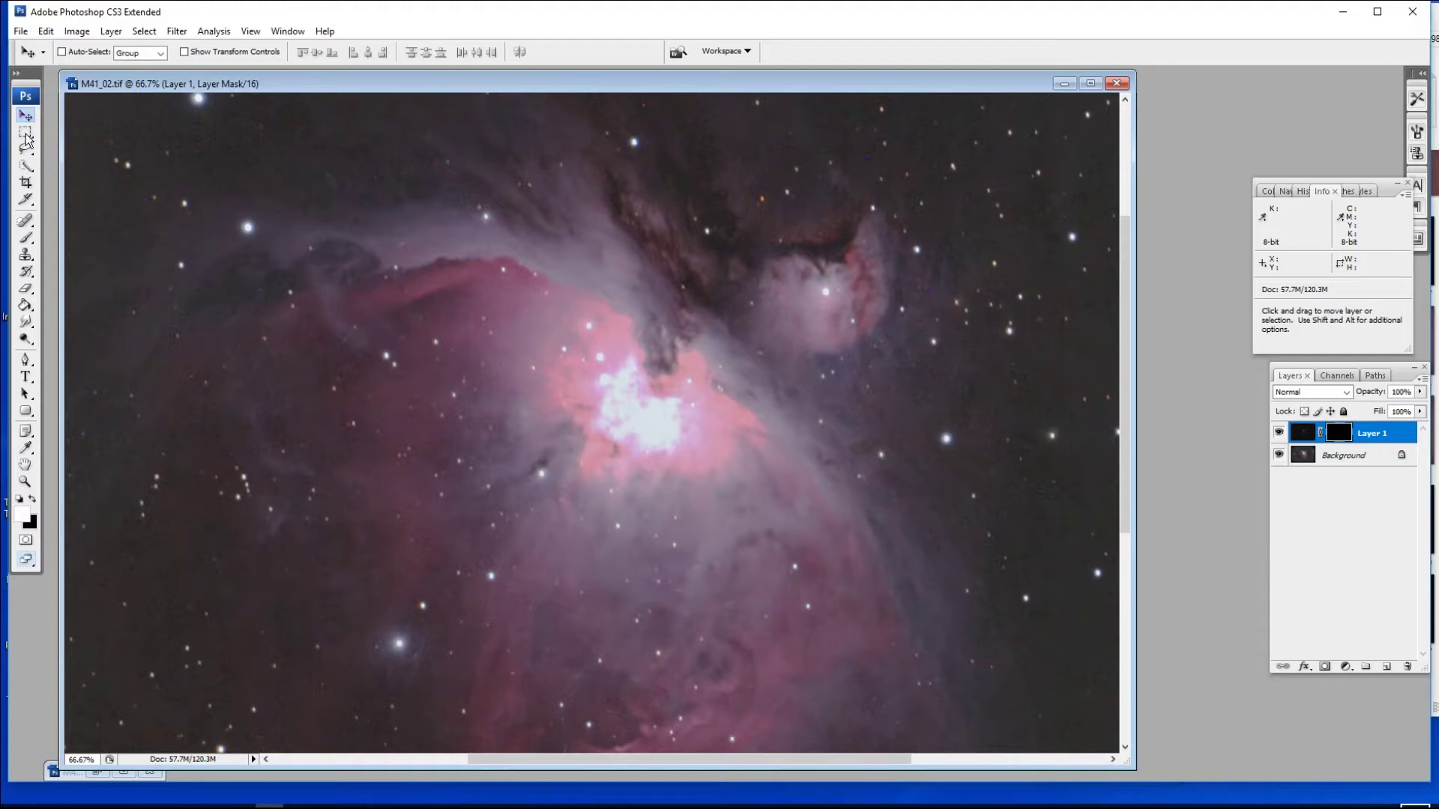
pyautogui.click(26, 238)
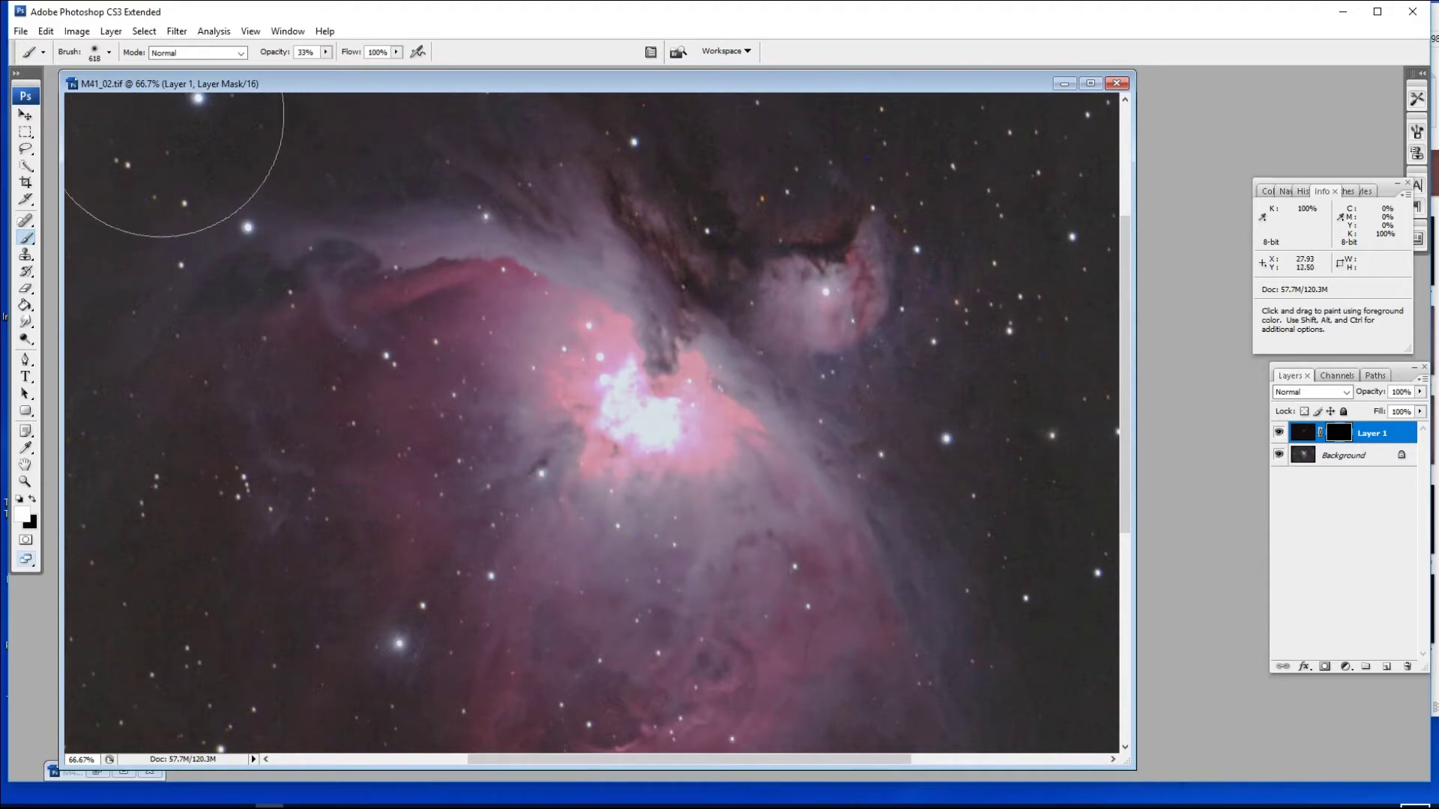
pyautogui.click(109, 52)
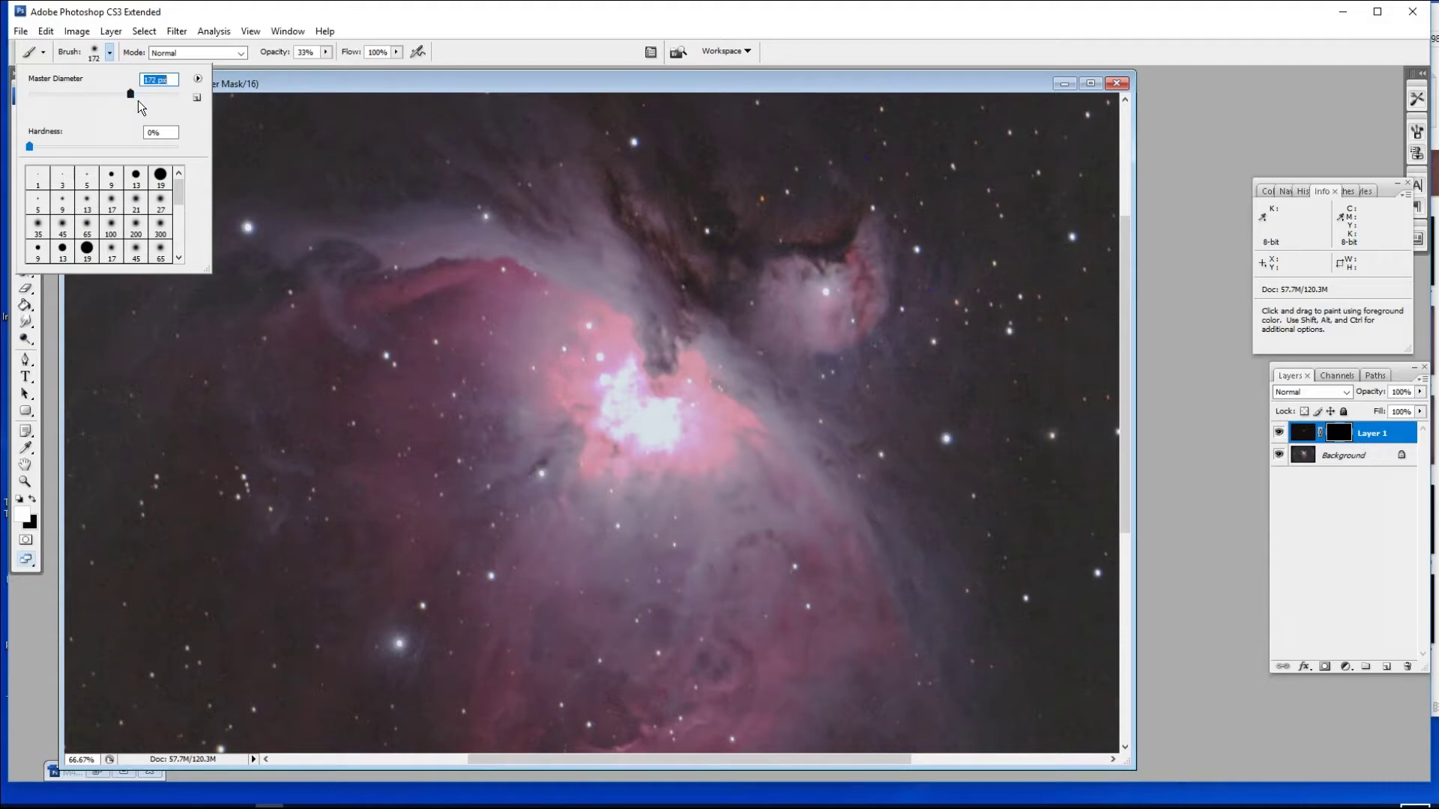
pyautogui.moveTo(146, 100); pyautogui.dragTo(150, 101)
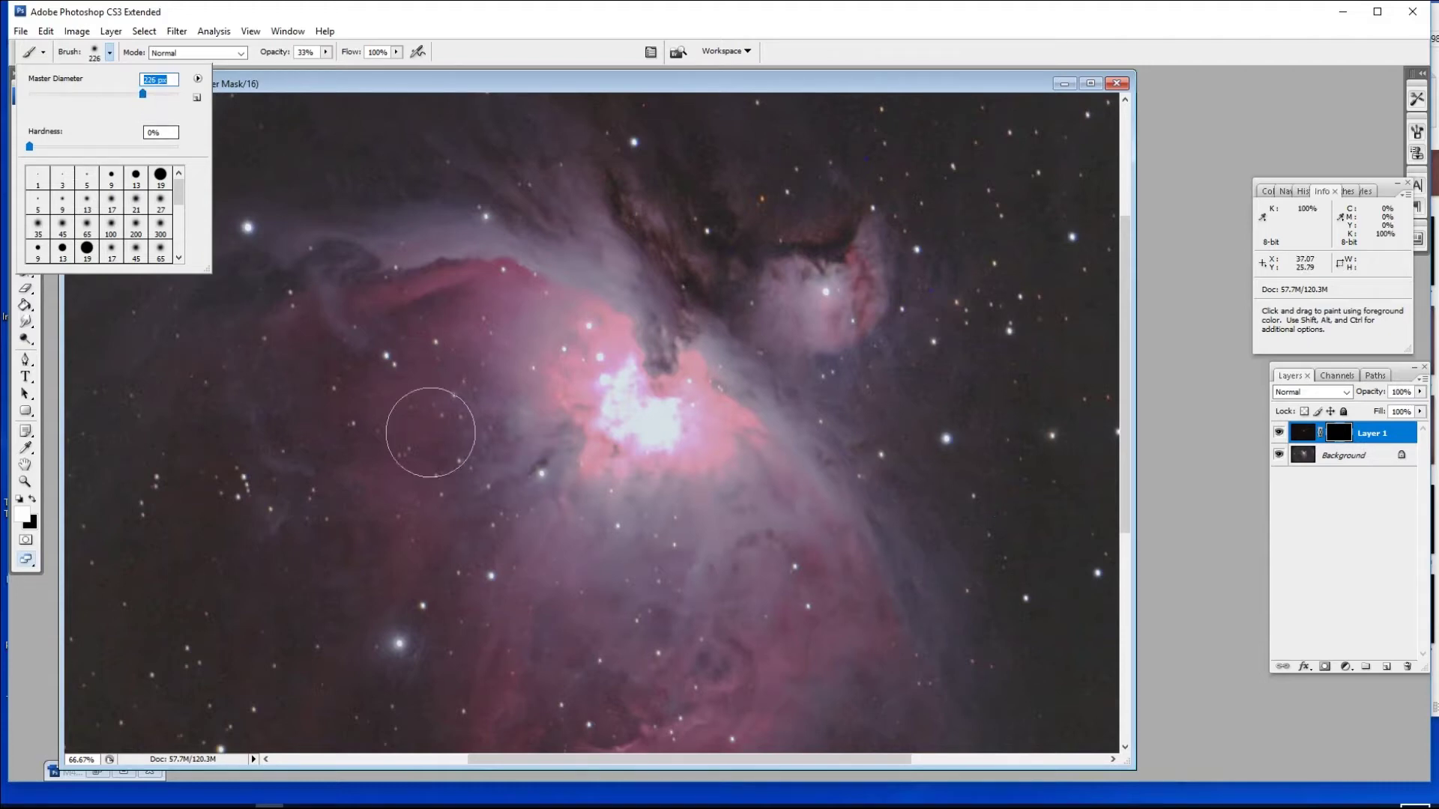
pyautogui.moveTo(645, 450)
pyautogui.mouseDown()
pyautogui.moveTo(615, 432)
pyautogui.moveTo(640, 413)
pyautogui.mouseUp()
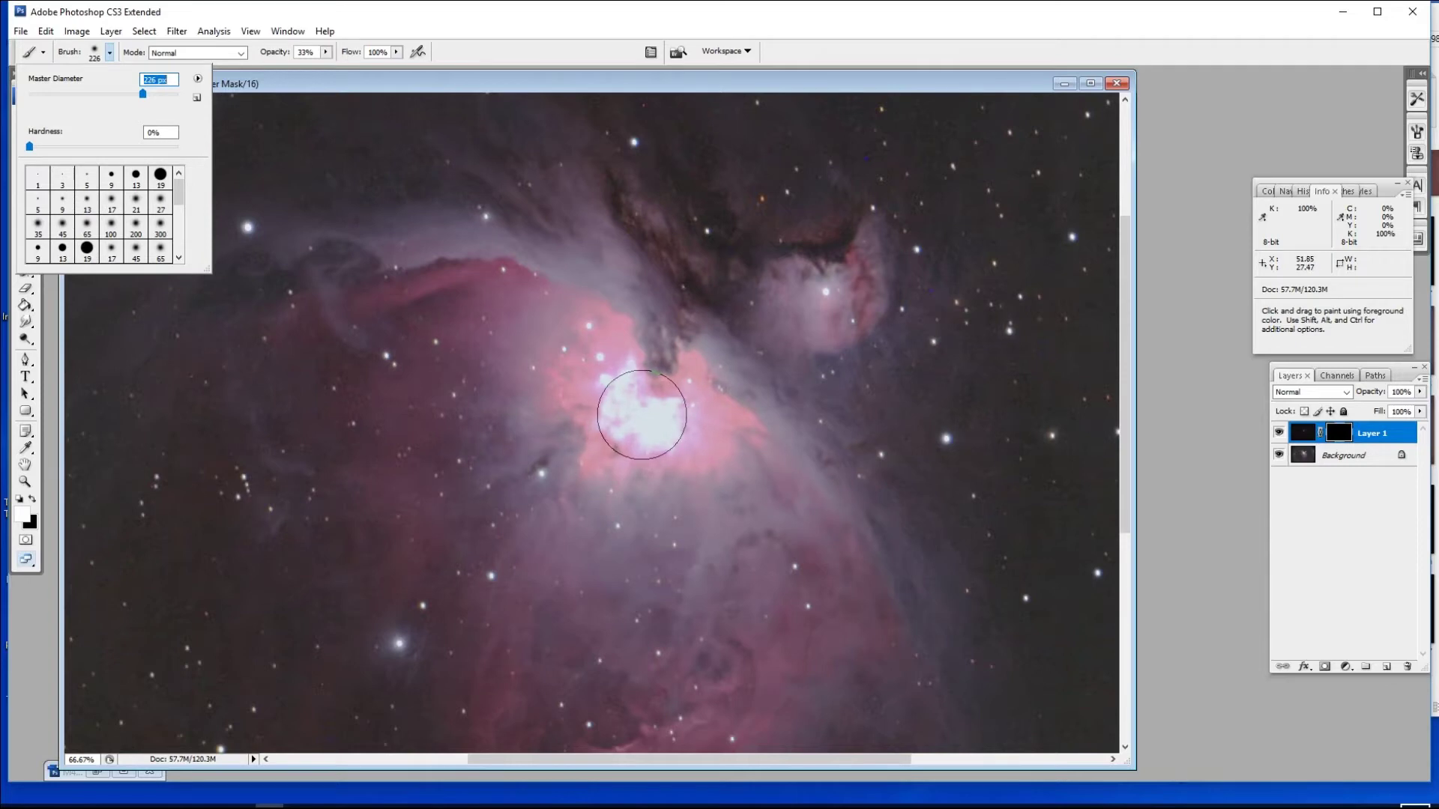
# Try one mask dab at 100% brush opacity on the red arc above the nebula core and undo it
pyautogui.click(325, 52)
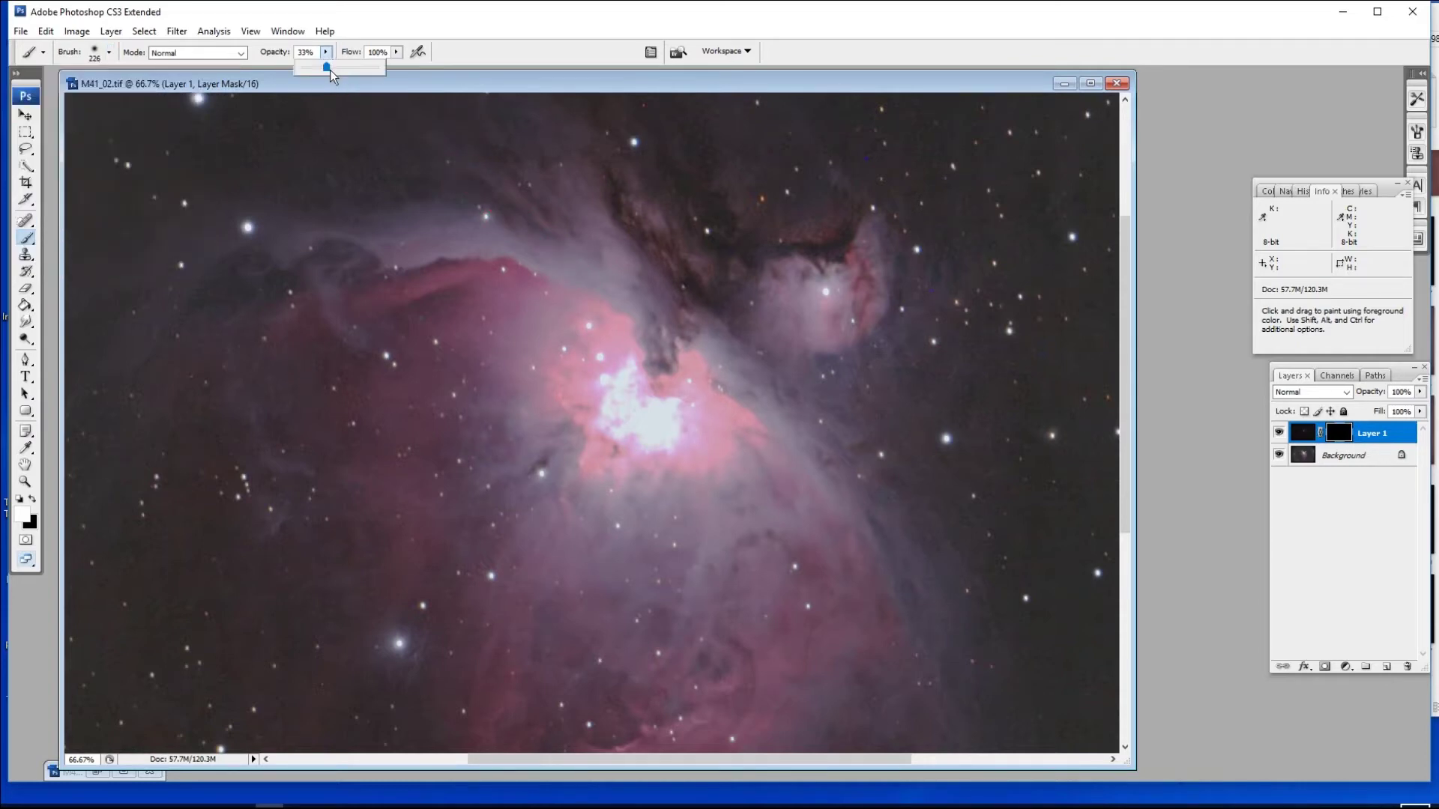
pyautogui.click(385, 83)
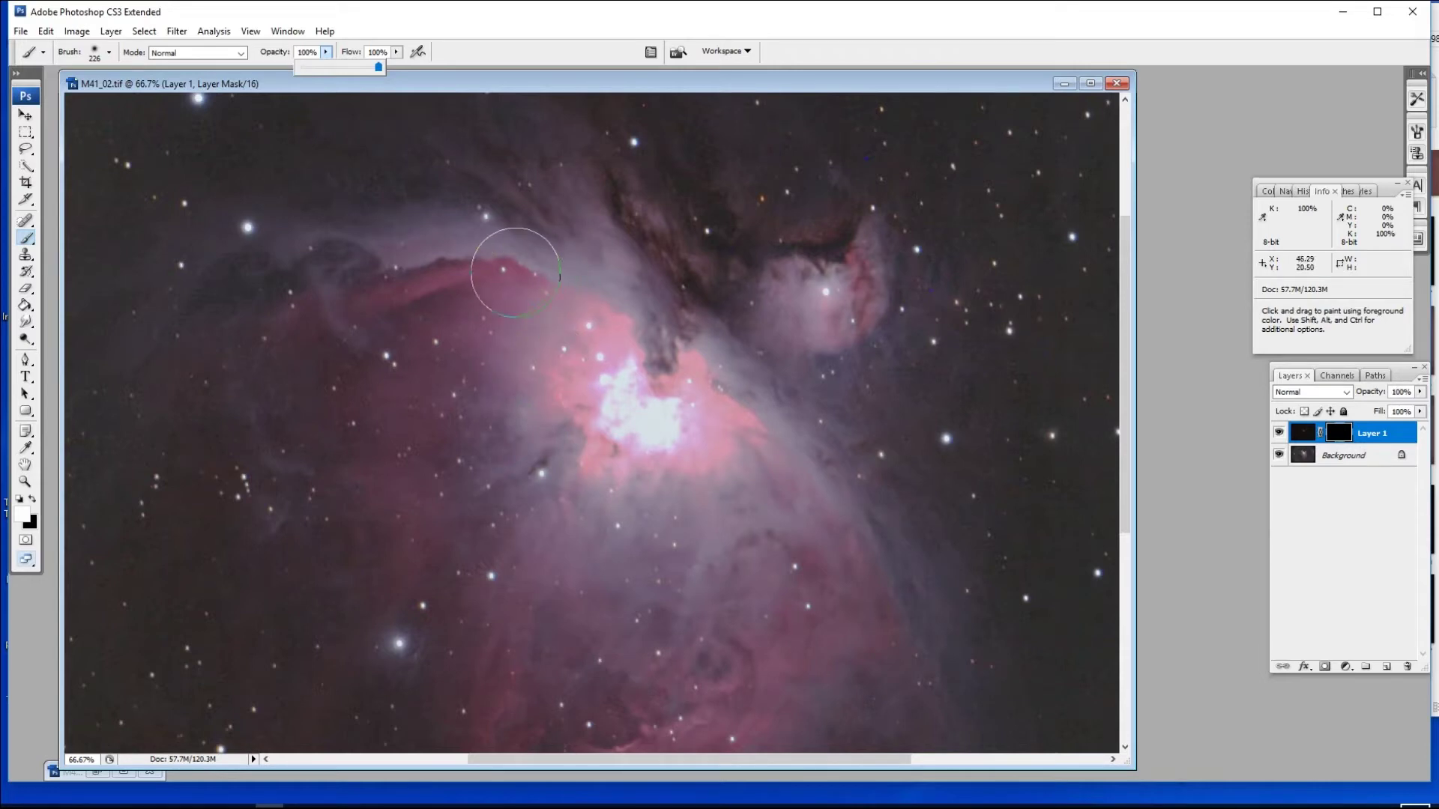
pyautogui.click(482, 263)
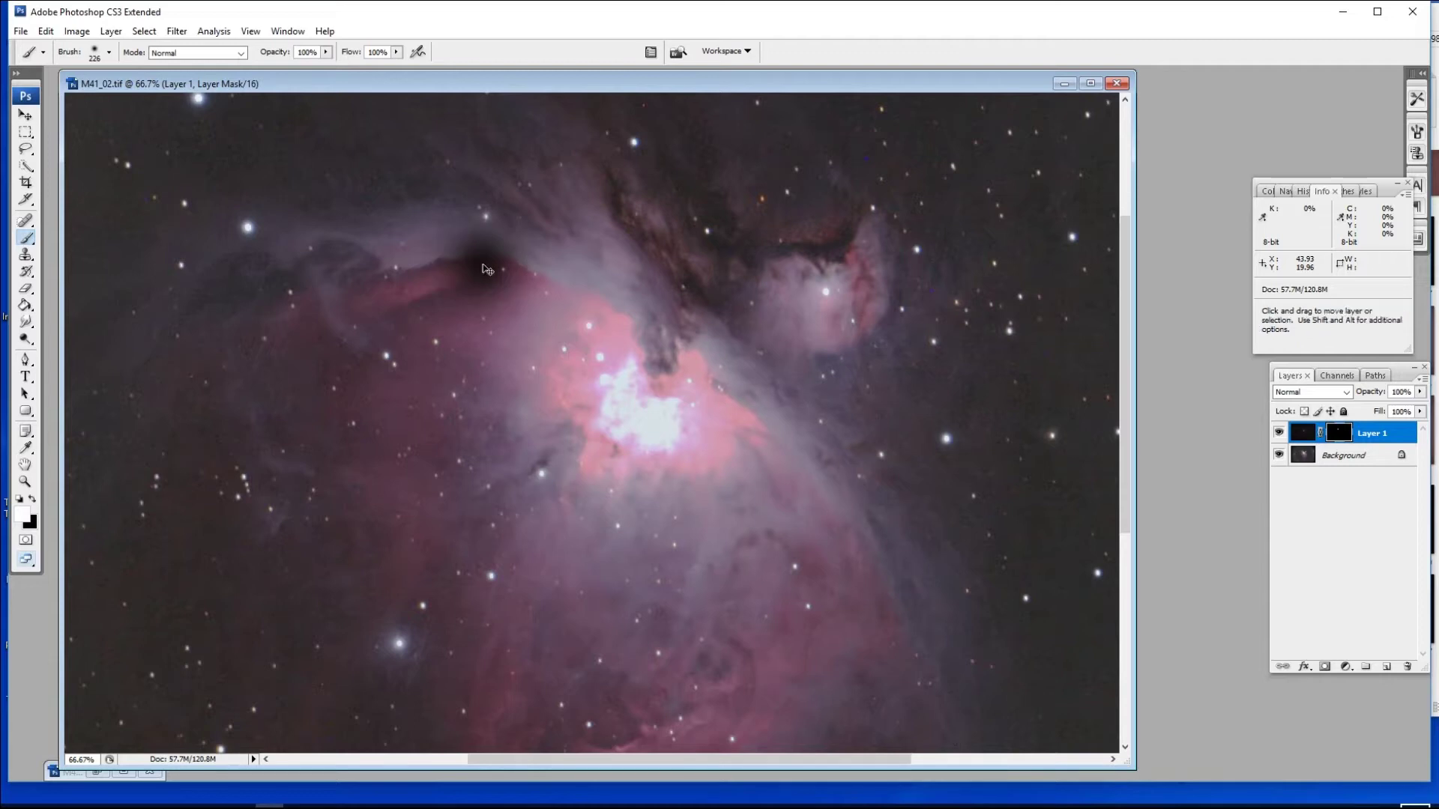
pyautogui.hotkey('ctrl', 'z')
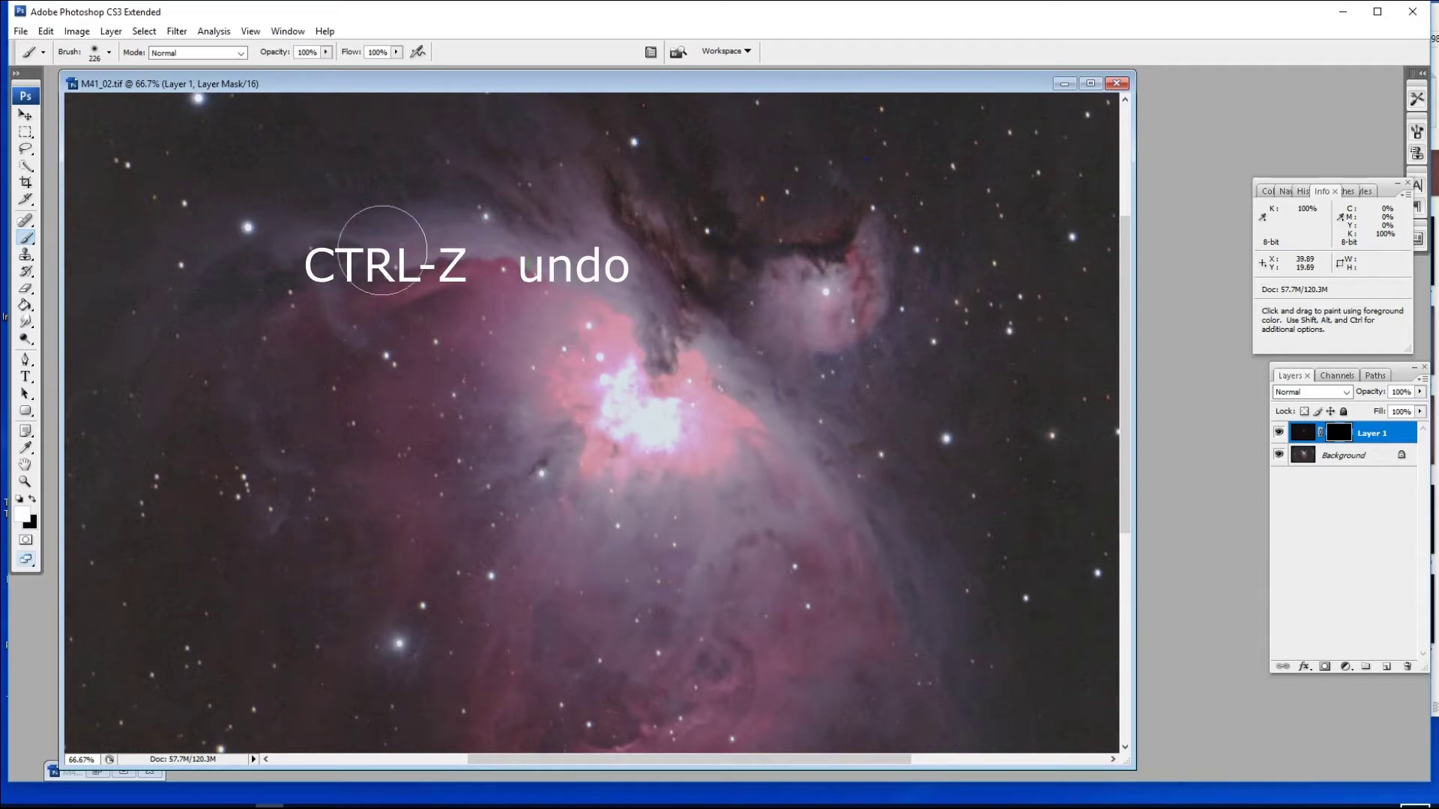
# Try single mask dabs at 49% brush opacity over the bright nebula core, undoing each one
pyautogui.click(327, 52)
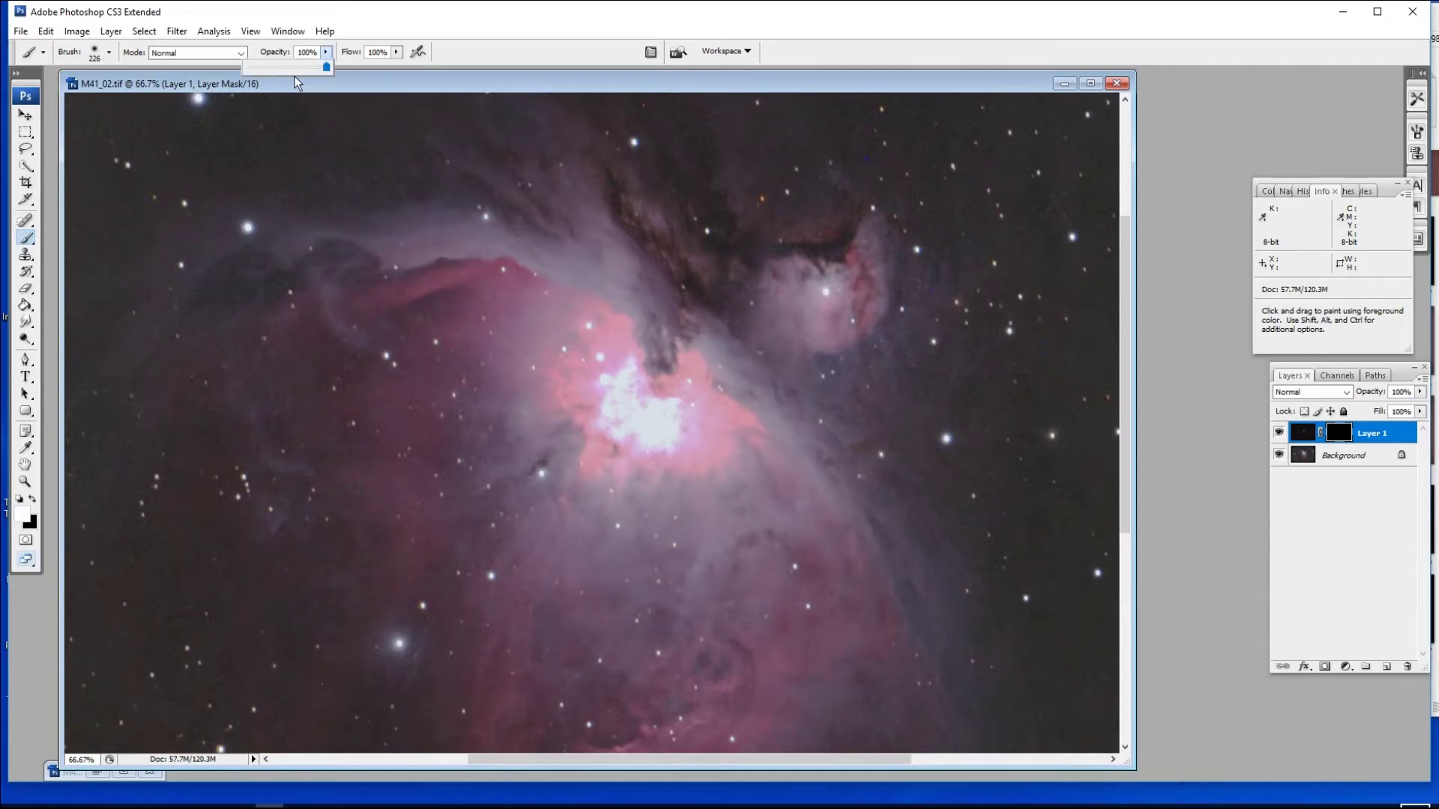
pyautogui.press('4')
pyautogui.press('9')
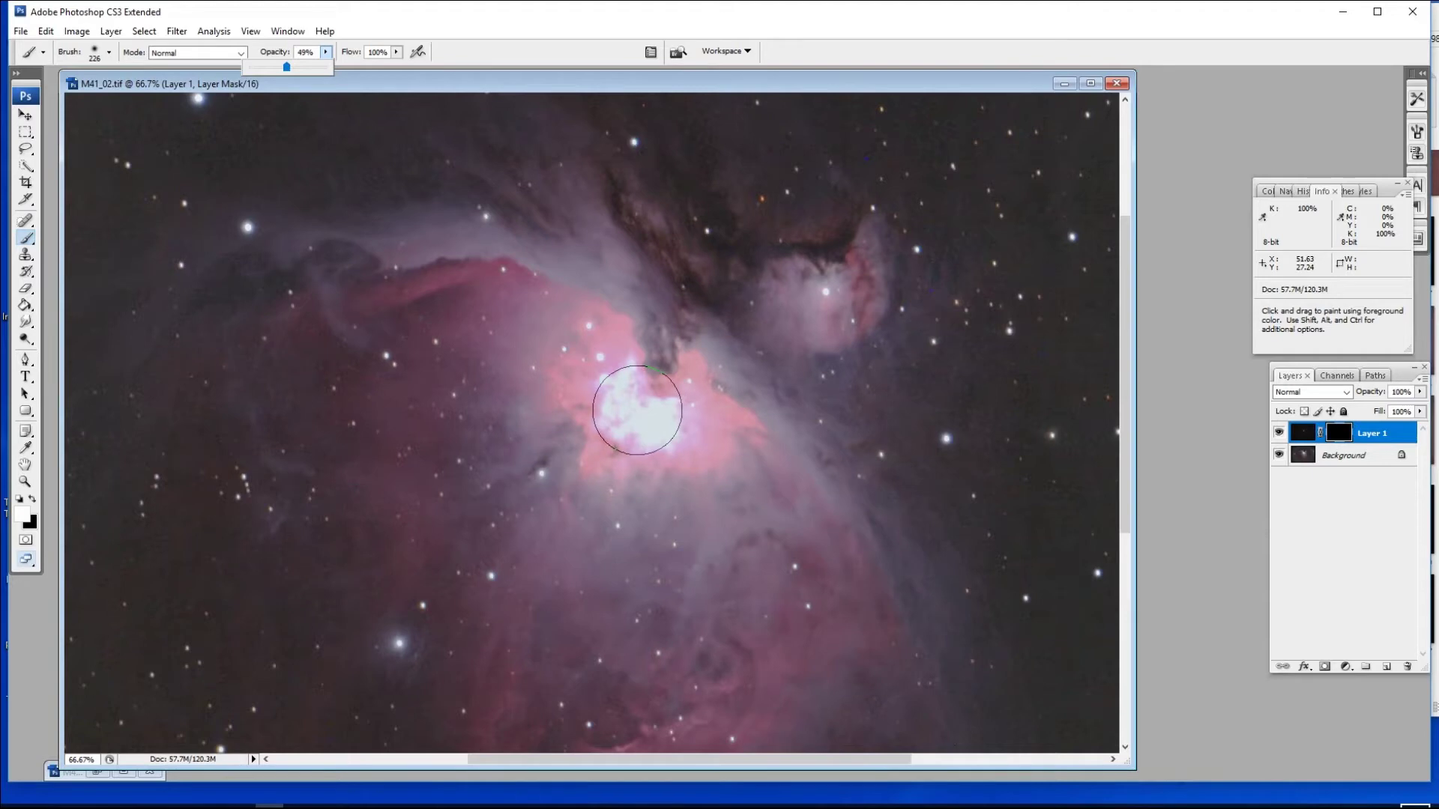
pyautogui.click(637, 410)
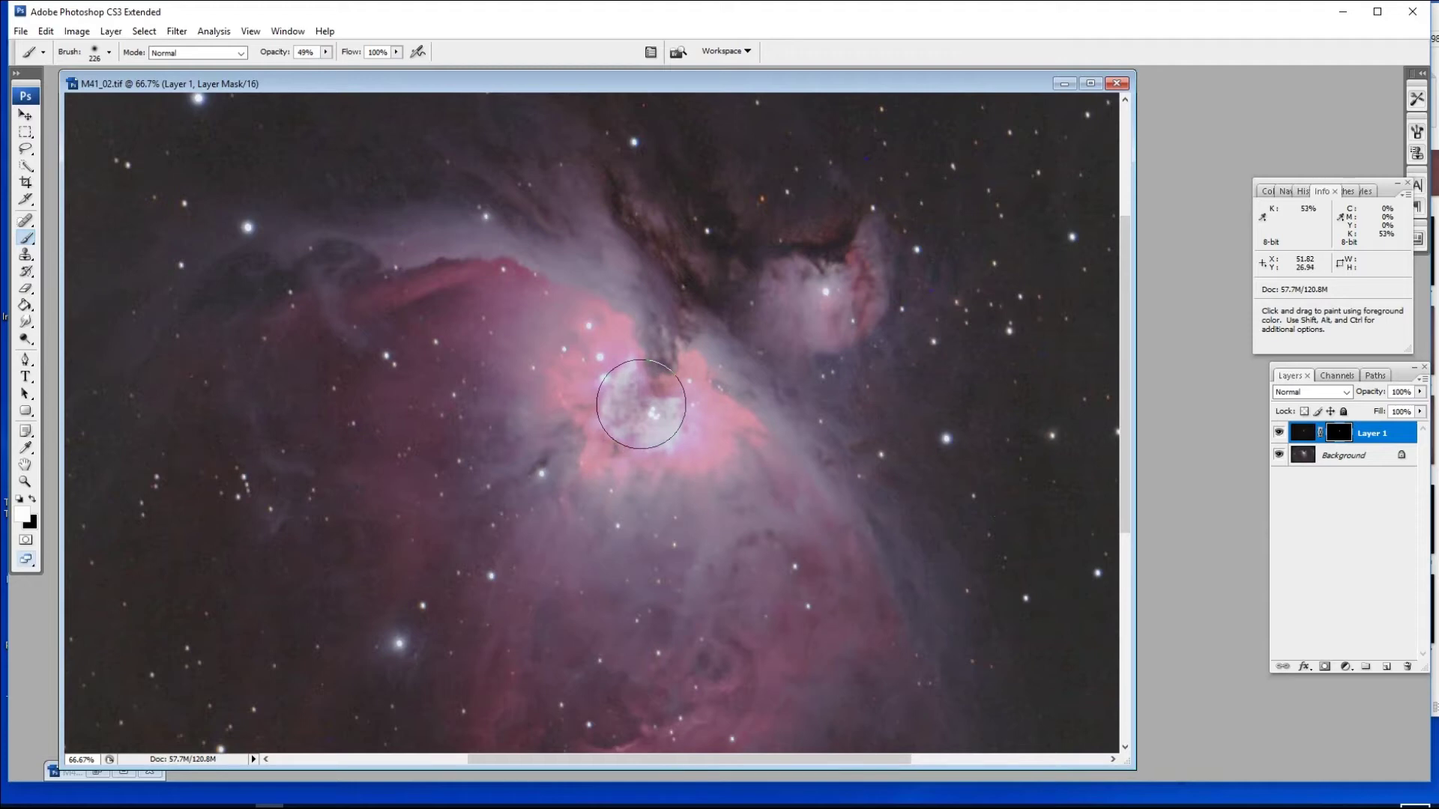
pyautogui.hotkey('ctrl', 'z')
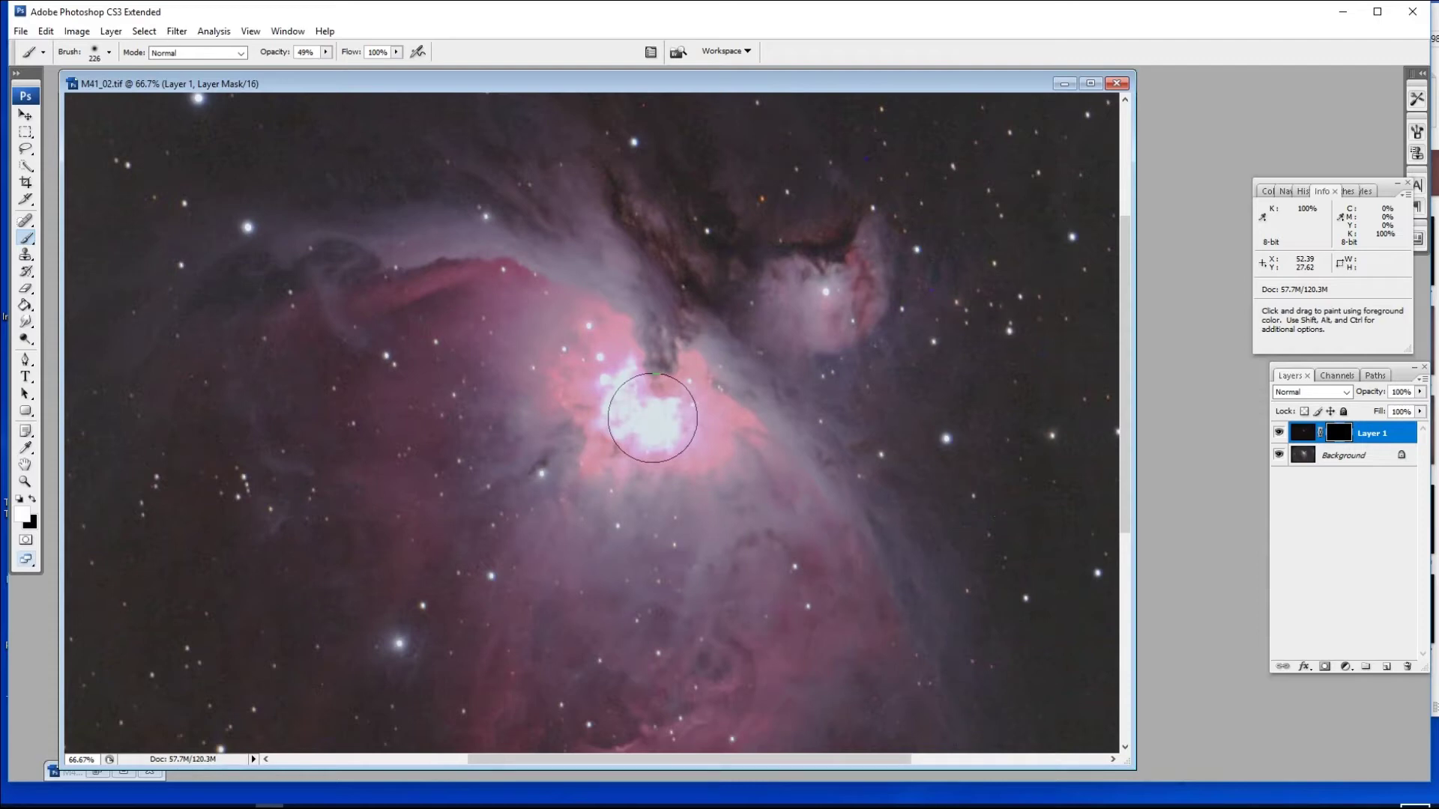
pyautogui.click(653, 418)
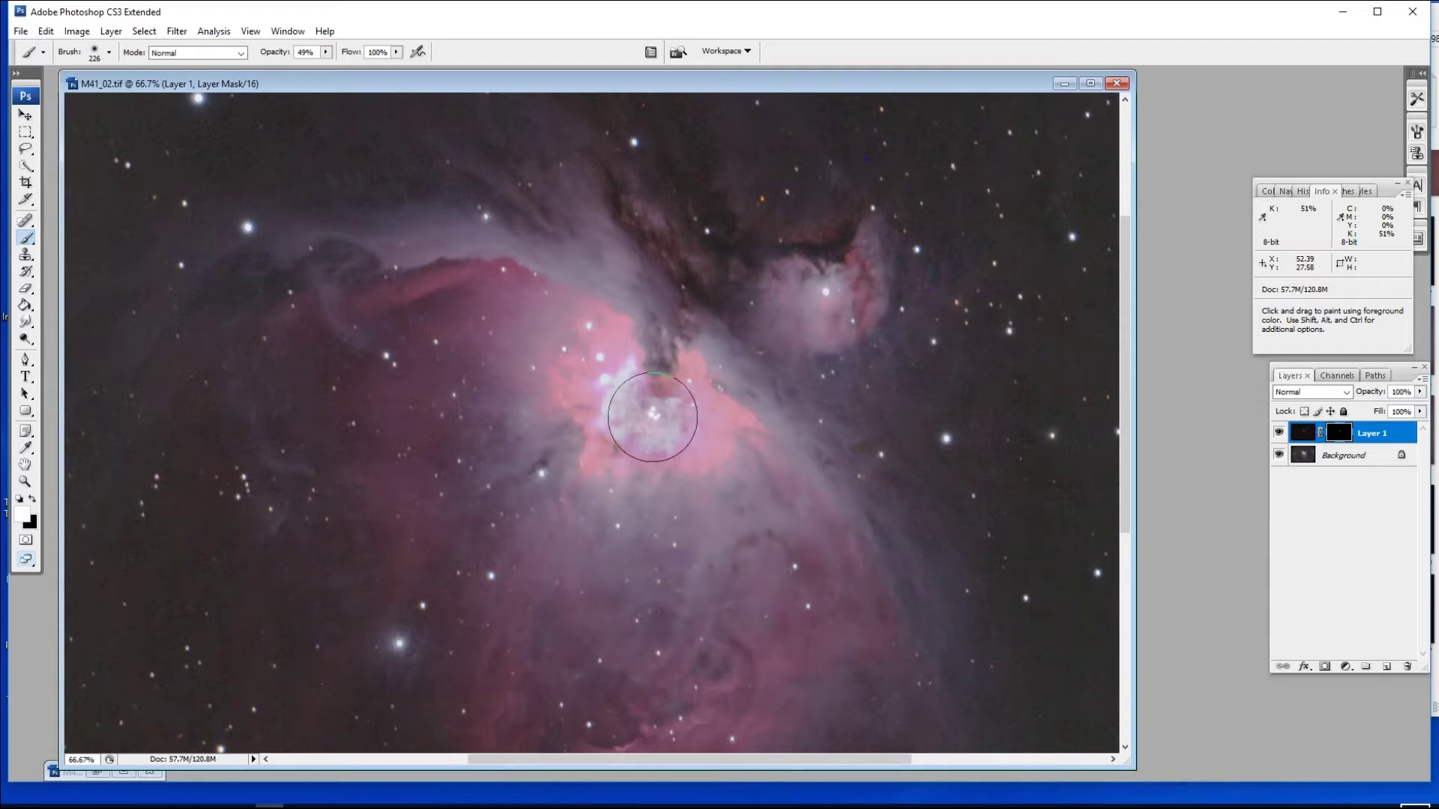
pyautogui.hotkey('ctrl', 'z')
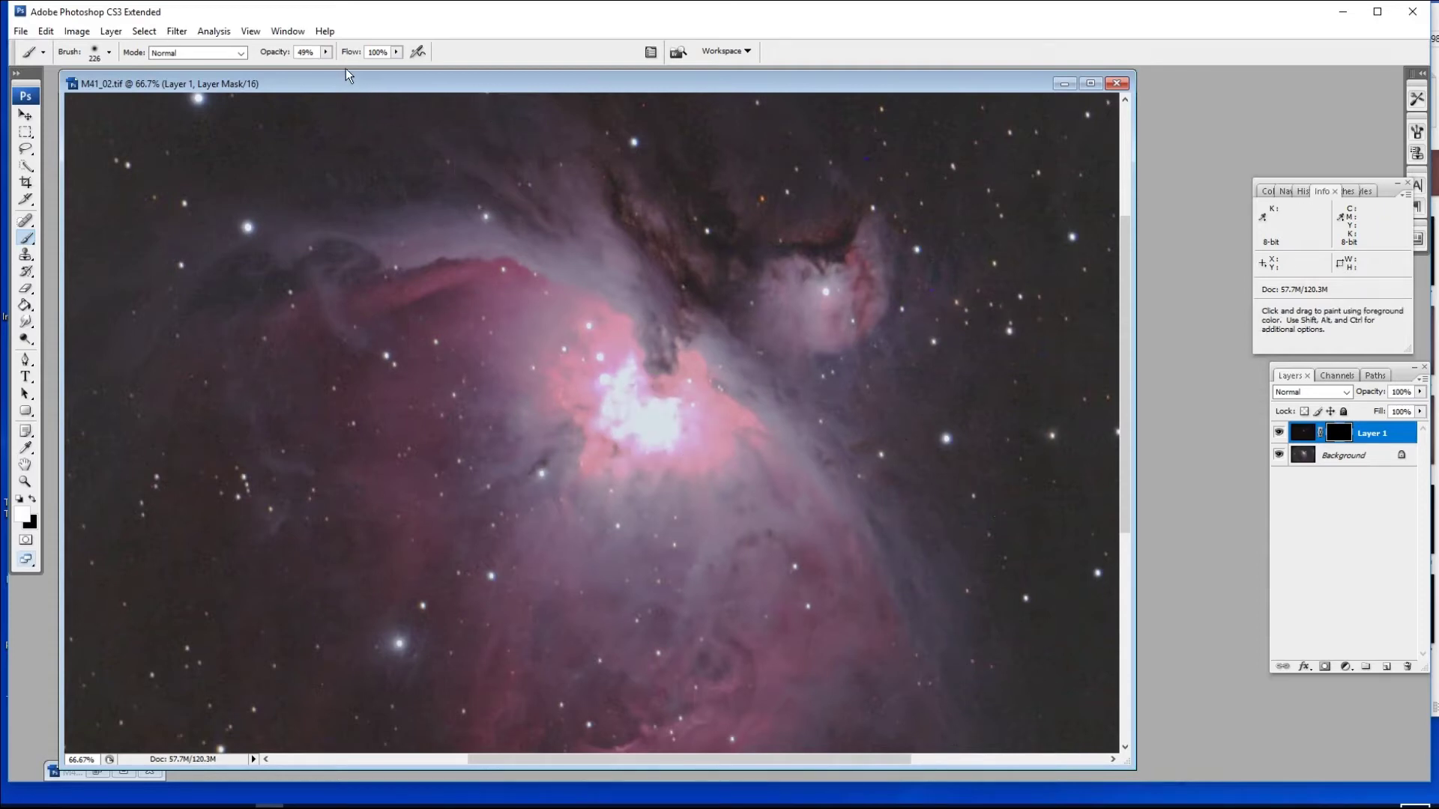
# Reveal the core layer with one mask dab over the bright center, using 32% brush opacity and a 360 px diameter
pyautogui.click(326, 53)
pyautogui.moveTo(322, 73); pyautogui.dragTo(315, 74)
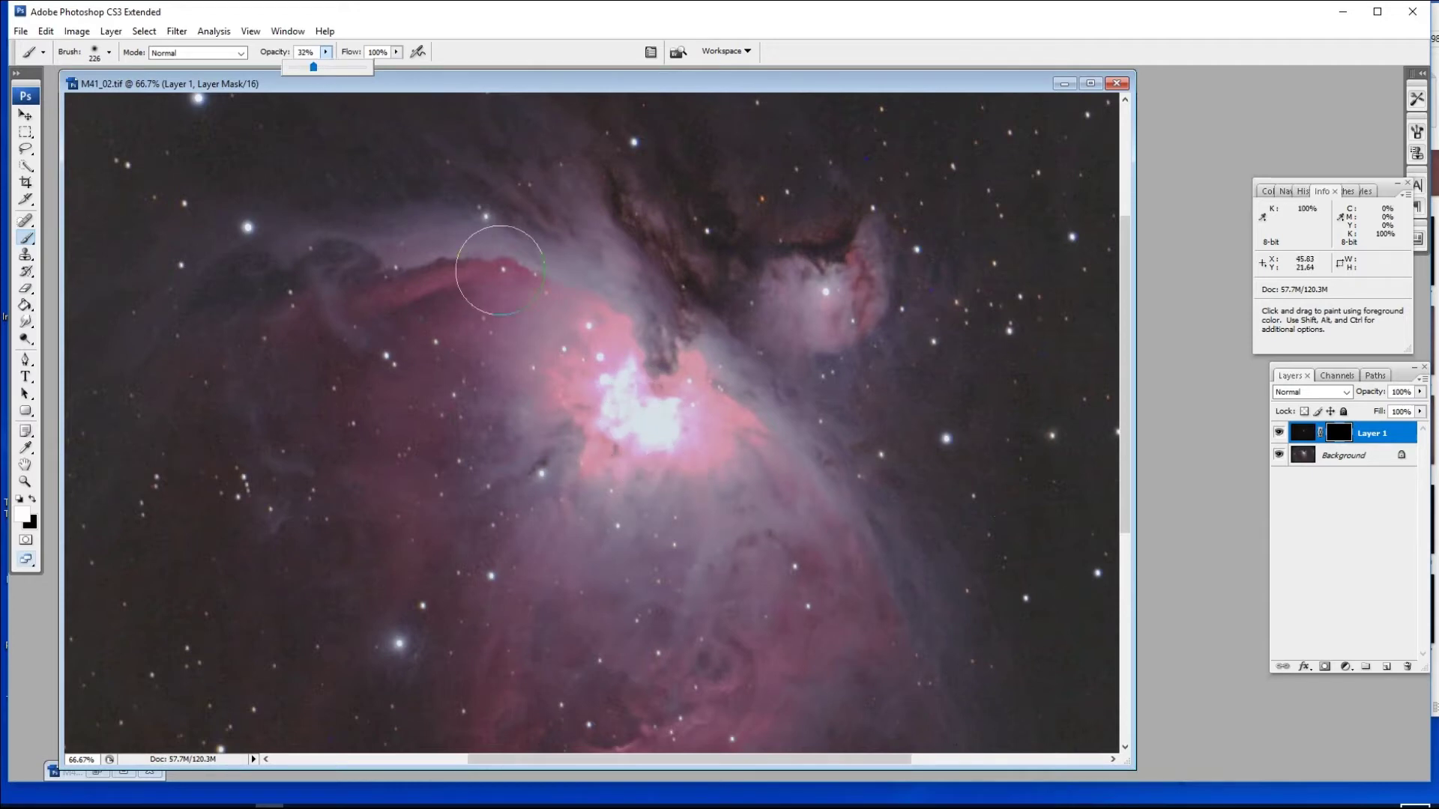
pyautogui.click(111, 53)
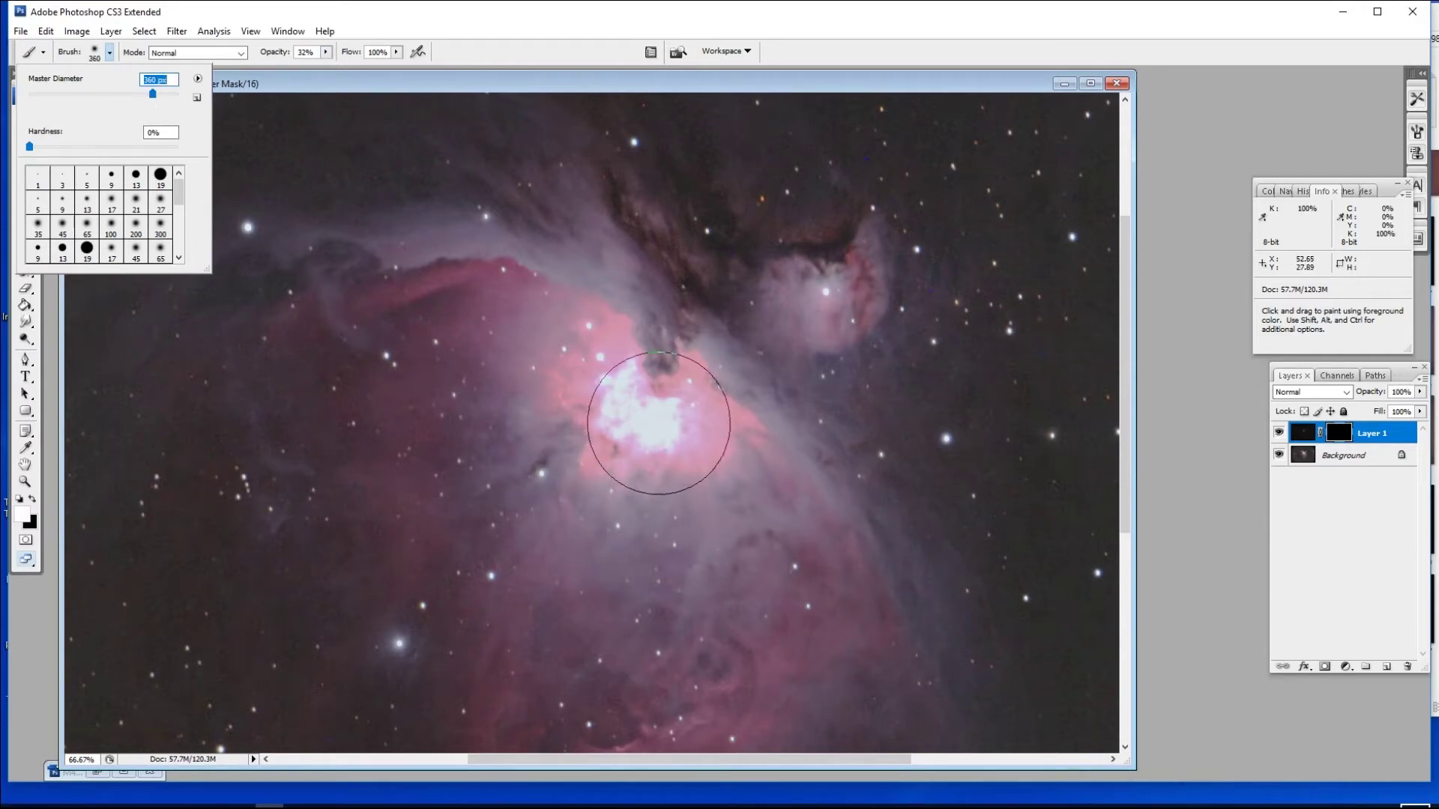
pyautogui.click(652, 418)
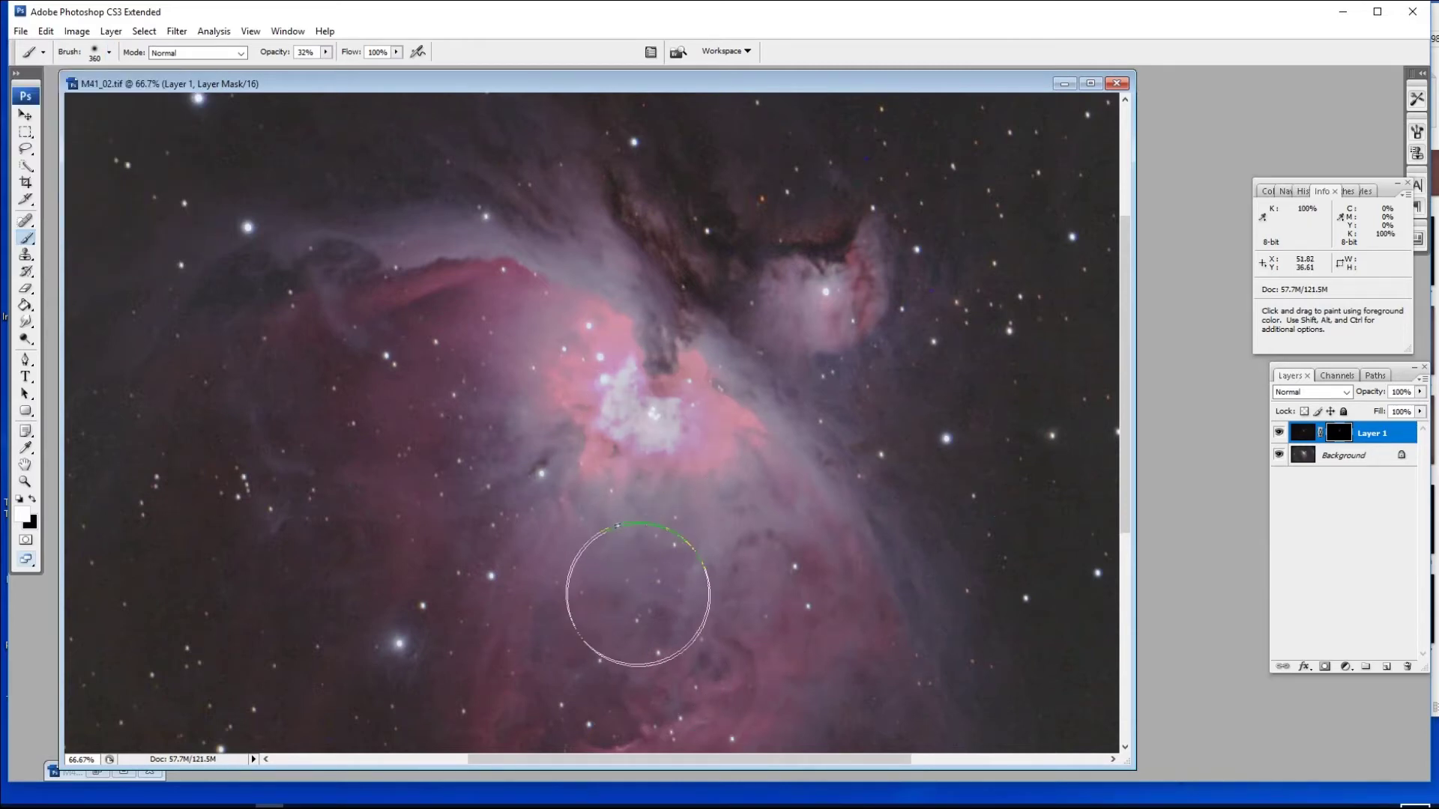
# Reduce the brush opacity to 8% and paint the mask around the nebula core to blend its surroundings
pyautogui.click(326, 52)
pyautogui.moveTo(326, 68); pyautogui.dragTo(317, 75)
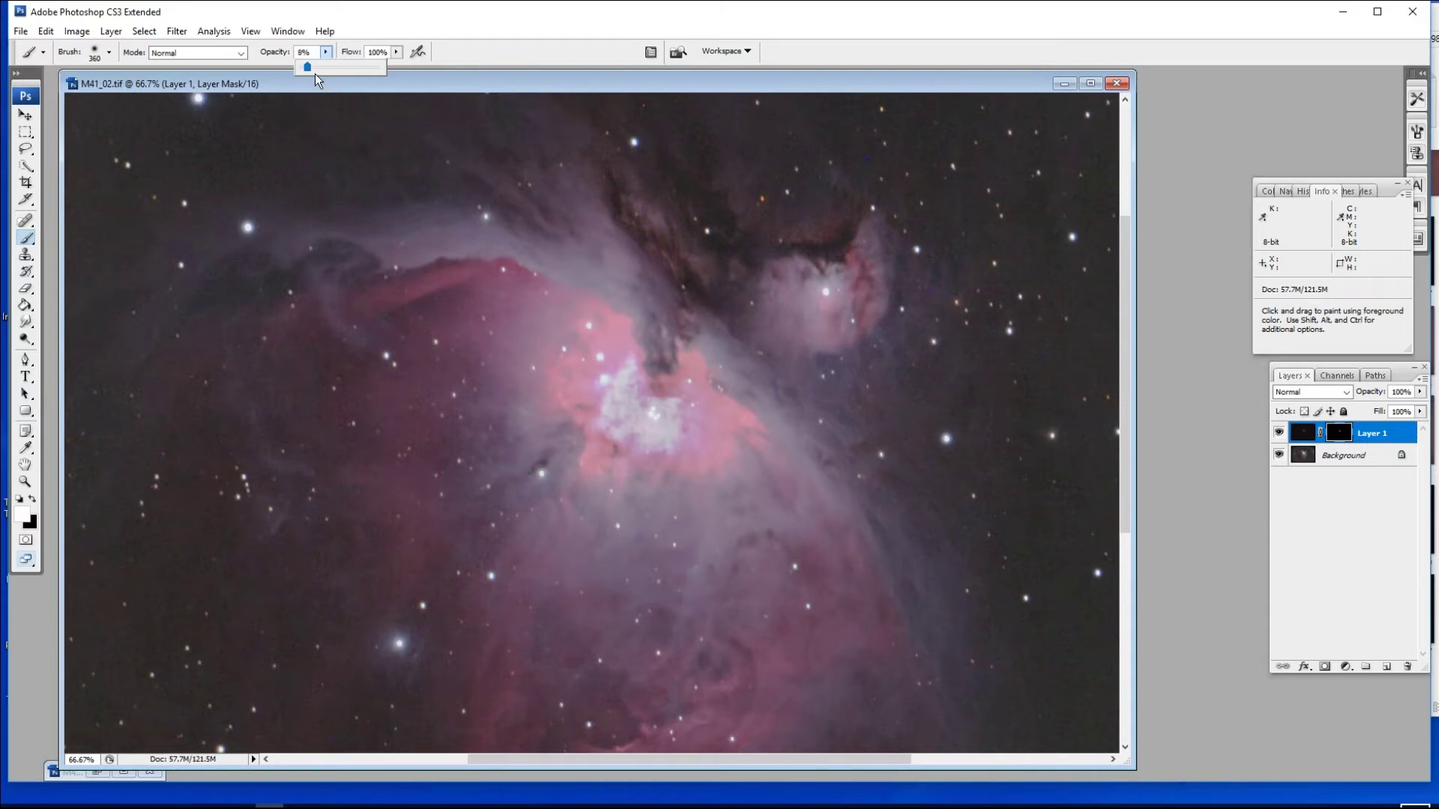
pyautogui.click(624, 366)
pyautogui.moveTo(624, 366)
pyautogui.mouseDown()
pyautogui.moveTo(623, 436)
pyautogui.moveTo(671, 449)
pyautogui.moveTo(697, 416)
pyautogui.moveTo(647, 381)
pyautogui.moveTo(616, 391)
pyautogui.moveTo(610, 404)
pyautogui.moveTo(673, 450)
pyautogui.moveTo(691, 446)
pyautogui.moveTo(688, 401)
pyautogui.moveTo(629, 375)
pyautogui.moveTo(621, 401)
pyautogui.moveTo(638, 435)
pyautogui.moveTo(675, 434)
pyautogui.moveTo(688, 406)
pyautogui.moveTo(676, 394)
pyautogui.moveTo(613, 455)
pyautogui.mouseUp()
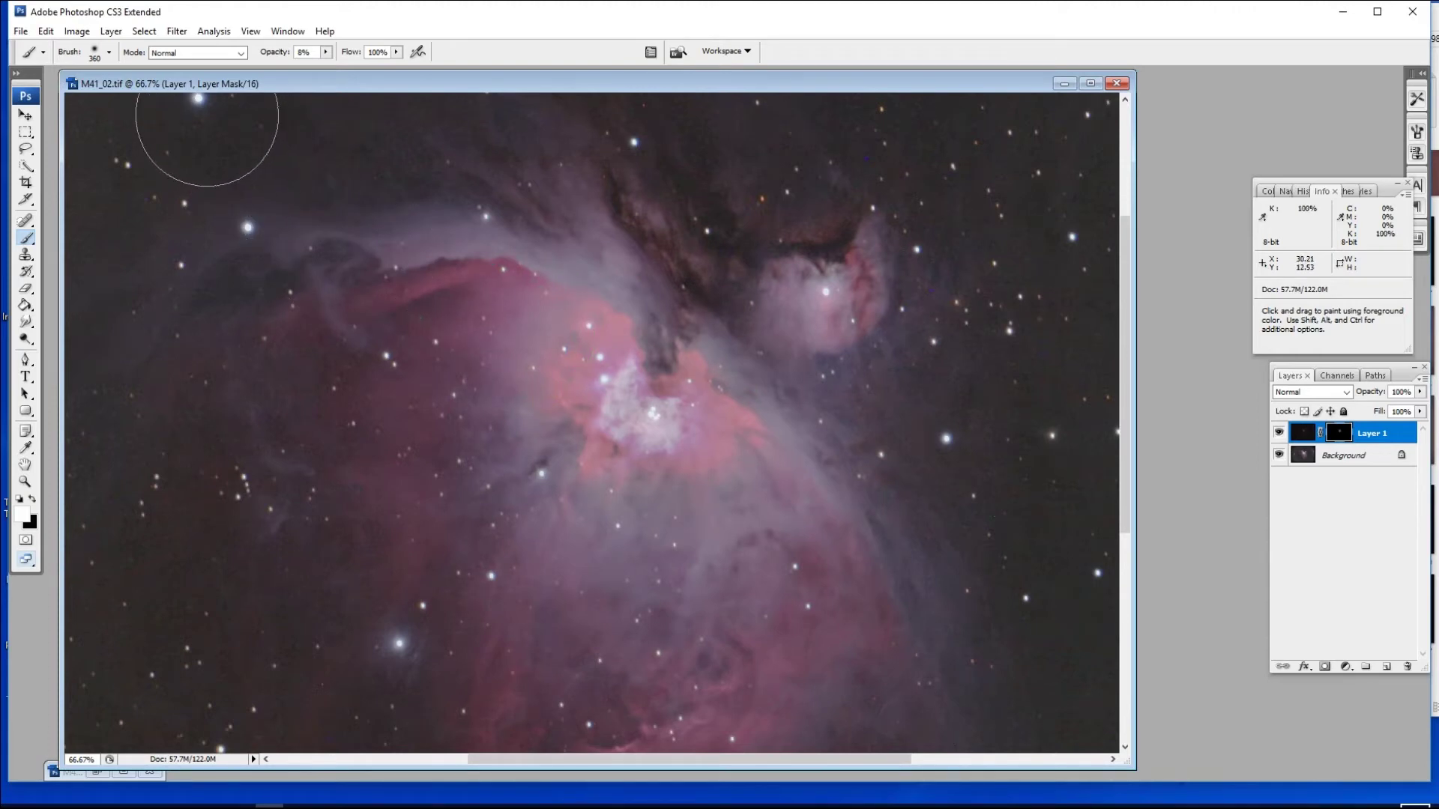
# Start a Gaussian Blur on the layer mask, zoom its preview out to 25%, and lower the radius to 4.1 pixels
pyautogui.click(183, 36)
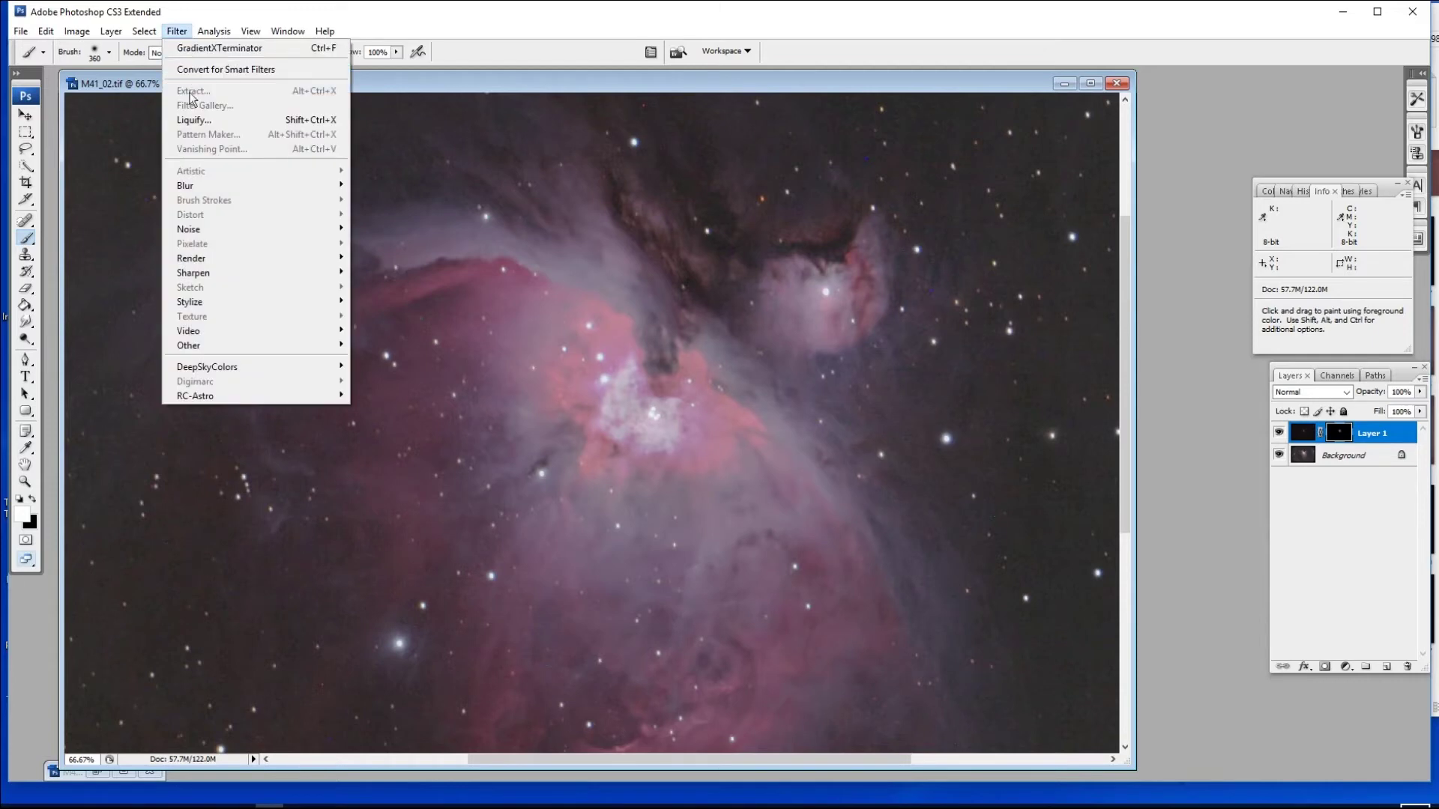
pyautogui.moveTo(286, 195)
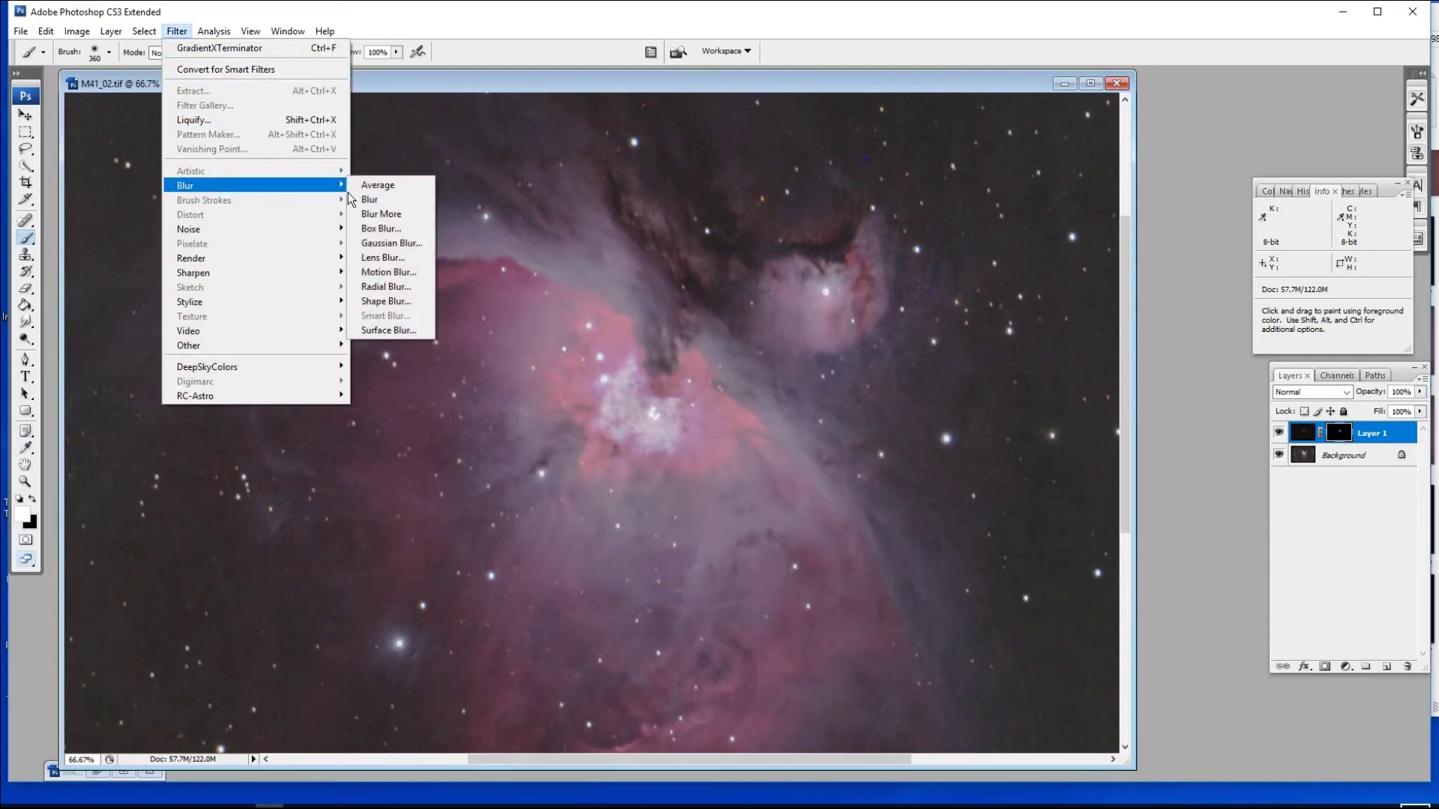
pyautogui.click(402, 256)
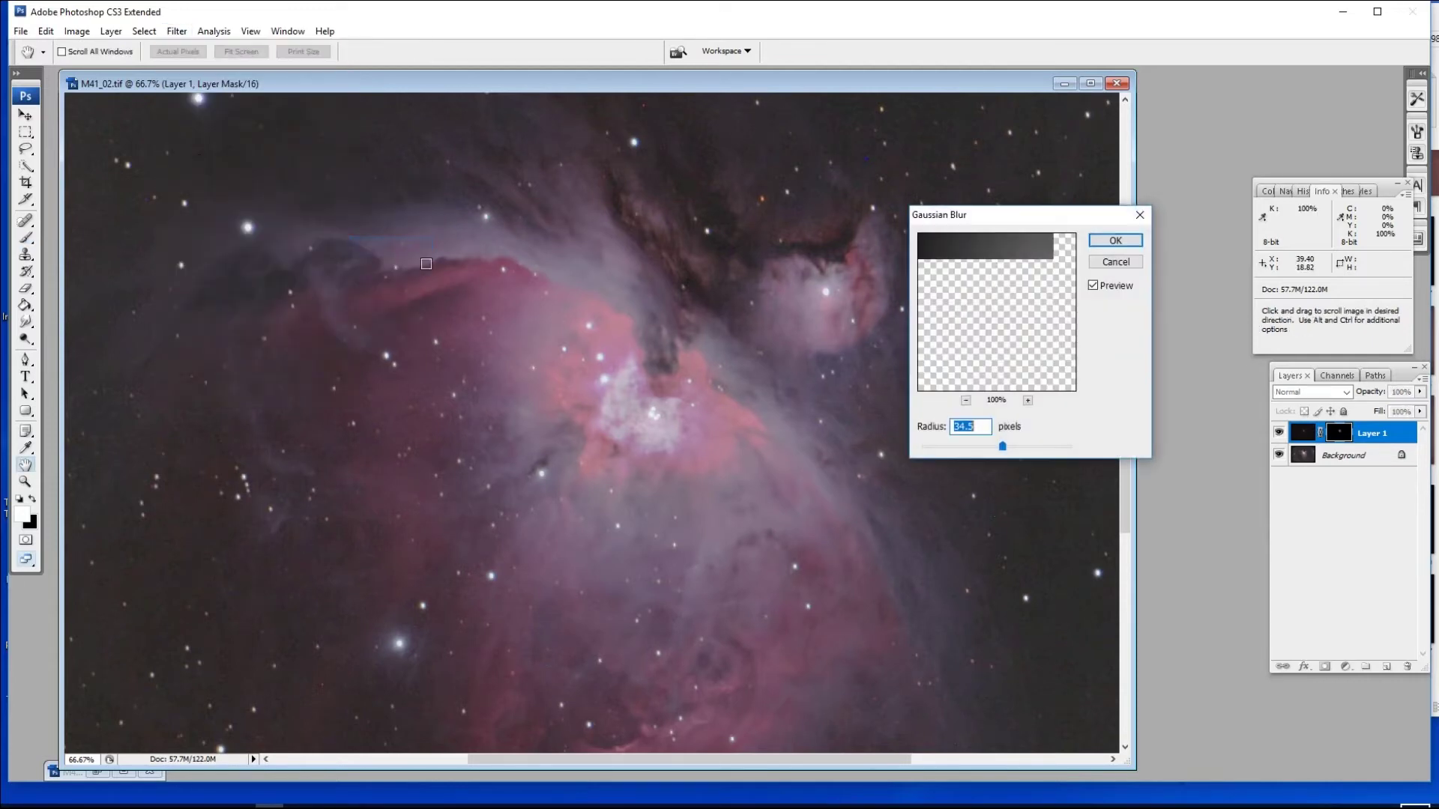
pyautogui.click(965, 400)
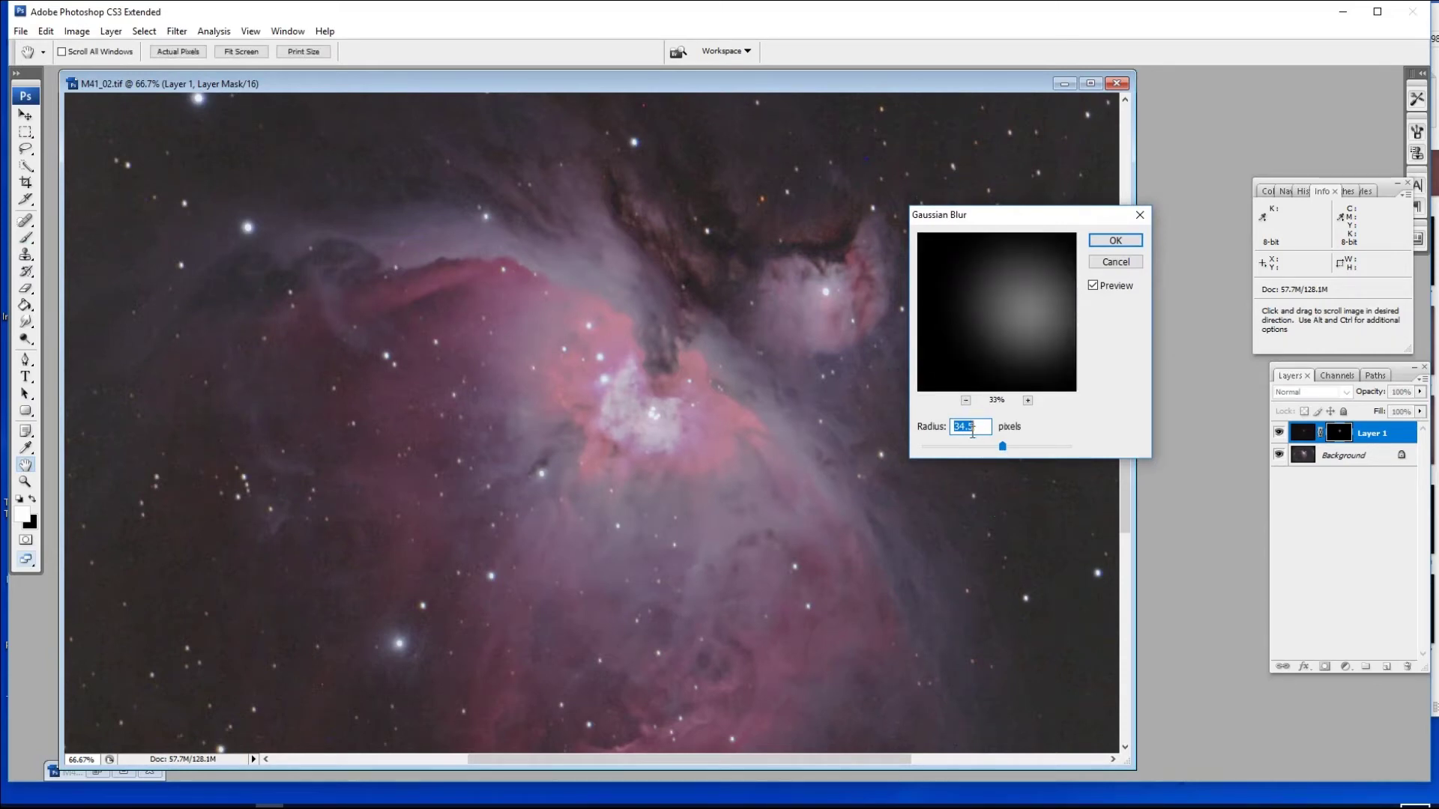
pyautogui.moveTo(1009, 462); pyautogui.dragTo(931, 464)
pyautogui.moveTo(930, 453); pyautogui.dragTo(1002, 454)
pyautogui.moveTo(1002, 454); pyautogui.dragTo(986, 453)
pyautogui.click(966, 400)
pyautogui.moveTo(972, 447)
pyautogui.mouseDown()
pyautogui.moveTo(895, 448)
pyautogui.moveTo(960, 447)
pyautogui.mouseUp()
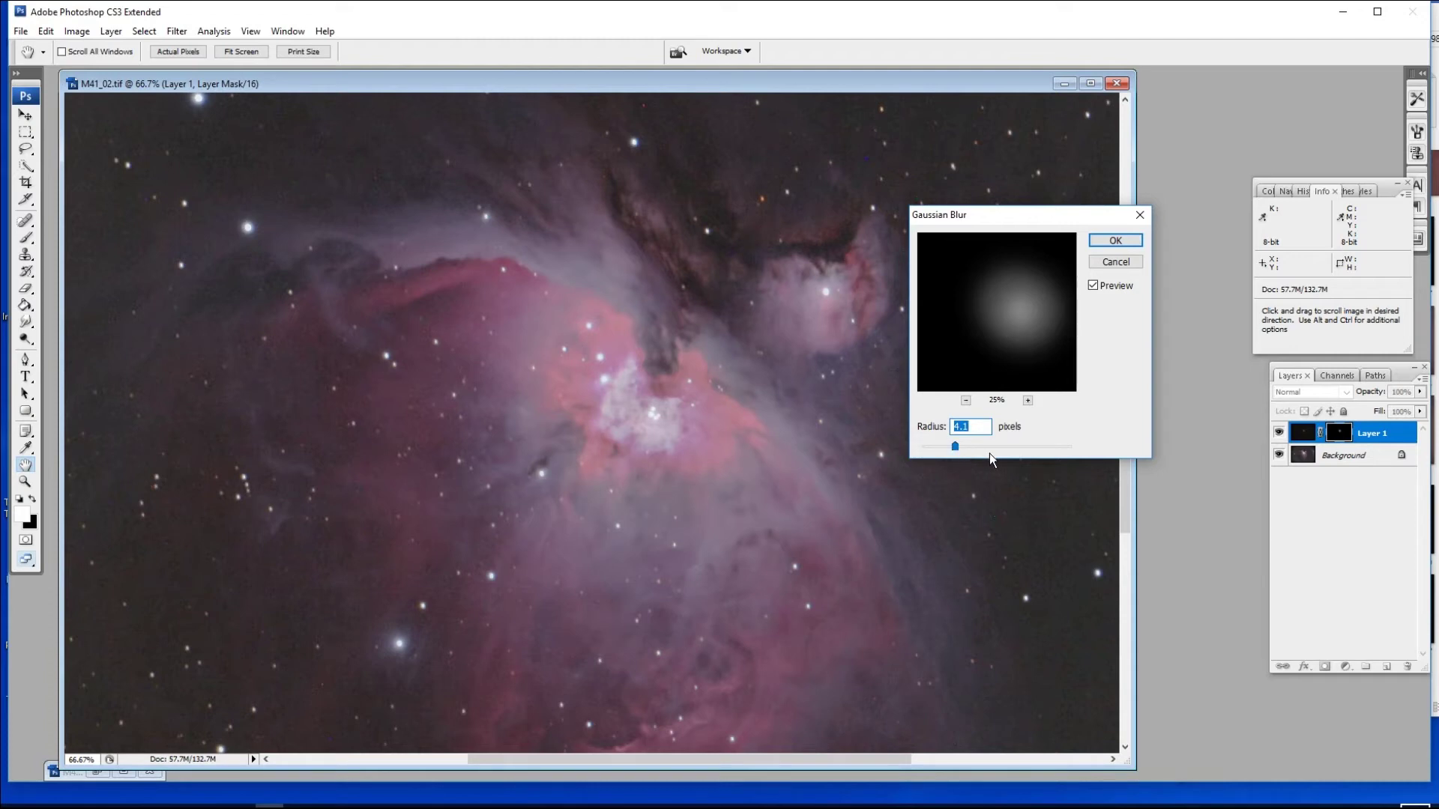
# Try larger Gaussian Blur radii on the mask, going up to 250 pixels and back to 76.8 pixels
pyautogui.moveTo(989, 453); pyautogui.dragTo(1030, 454)
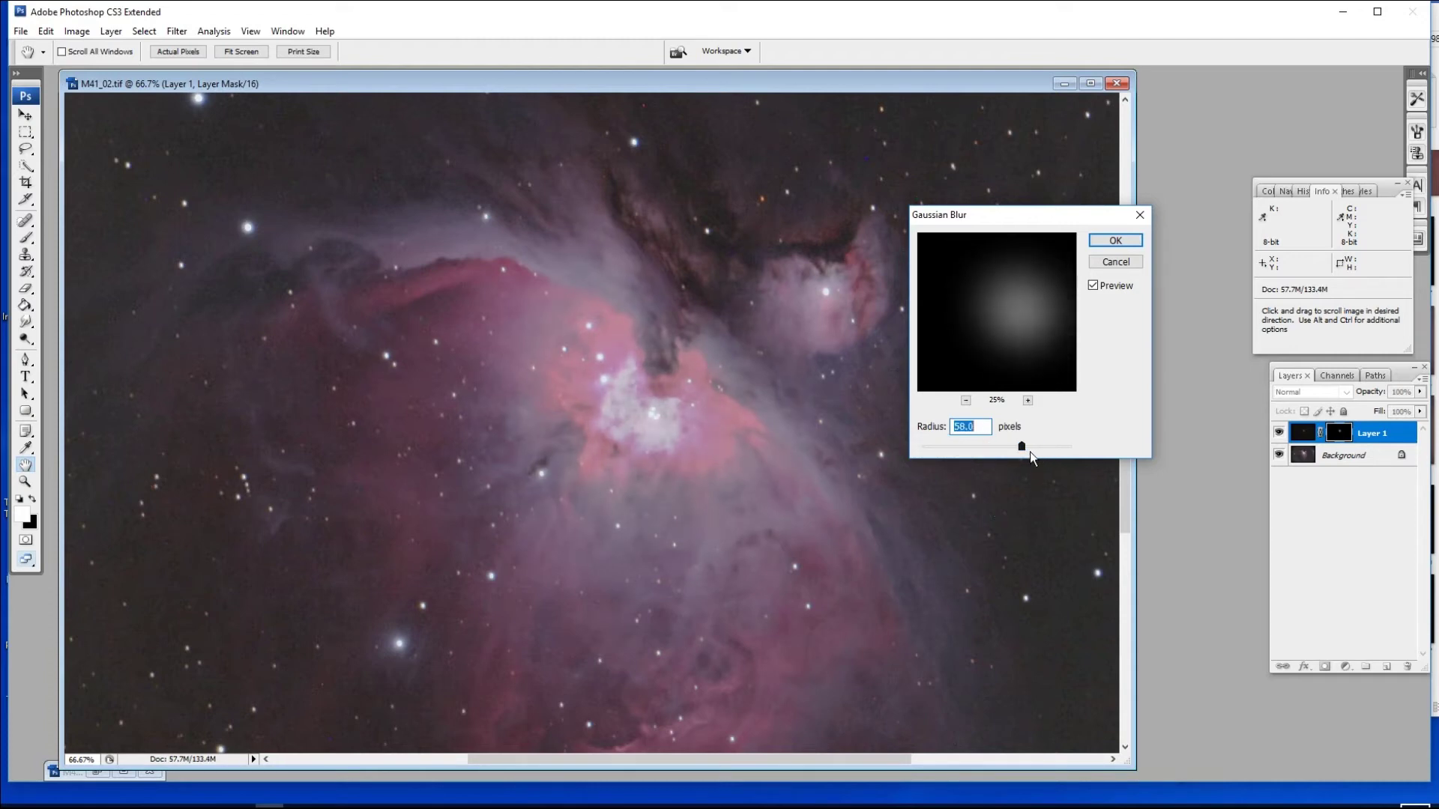
pyautogui.moveTo(1031, 454); pyautogui.dragTo(1090, 457)
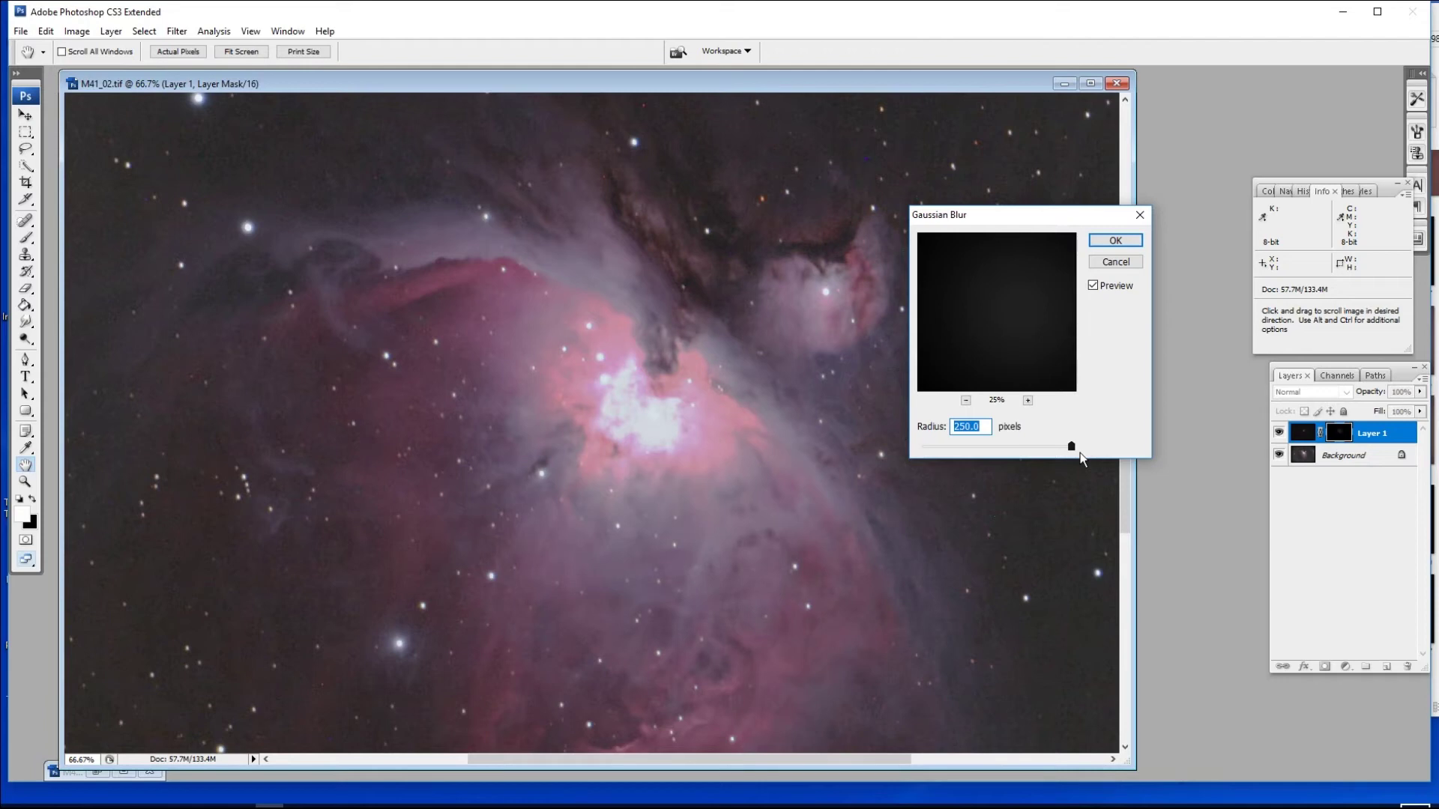
pyautogui.moveTo(1079, 453); pyautogui.dragTo(1048, 459)
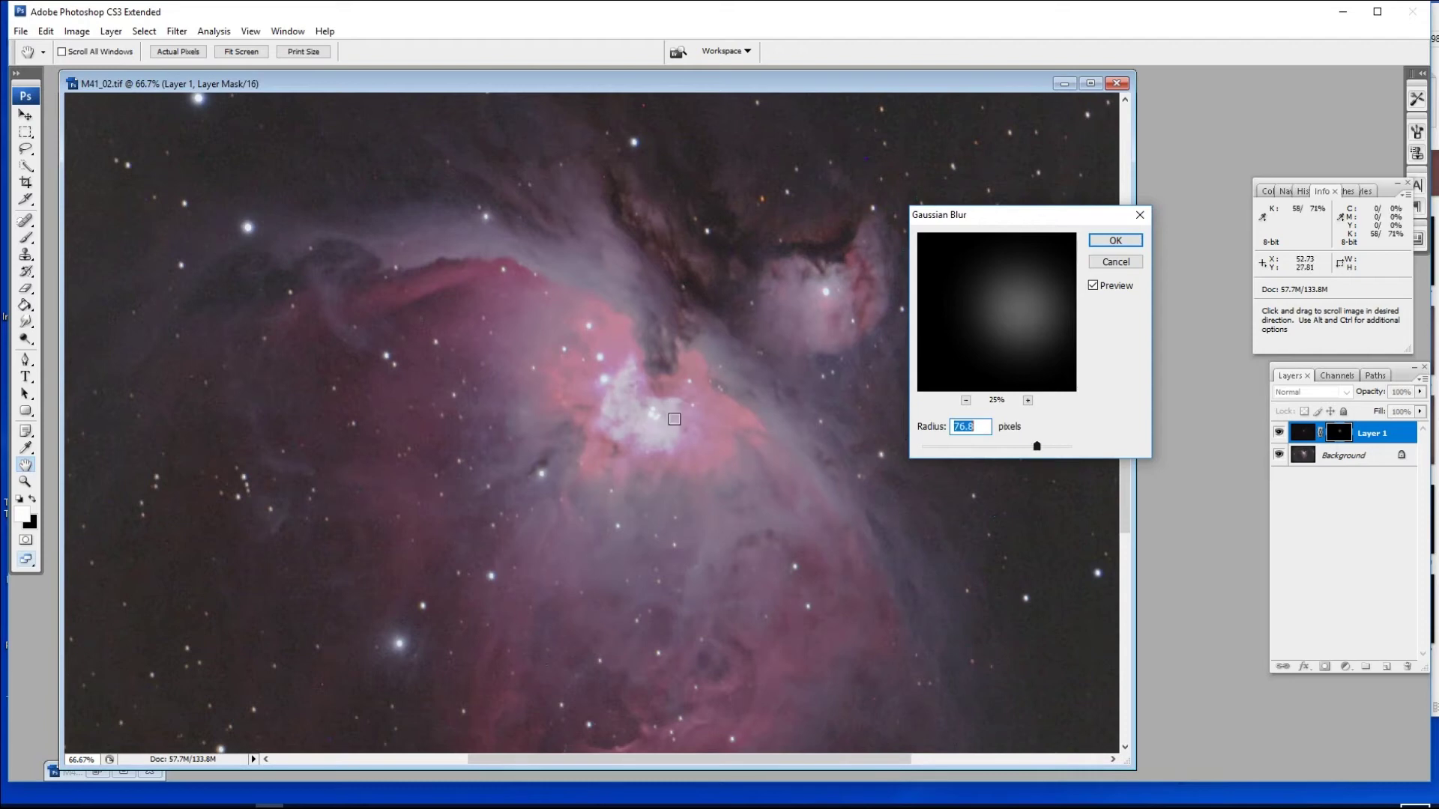
# Reduce the blur radius to only a few pixels and apply the Gaussian Blur to the layer mask
pyautogui.moveTo(1038, 449); pyautogui.dragTo(970, 460)
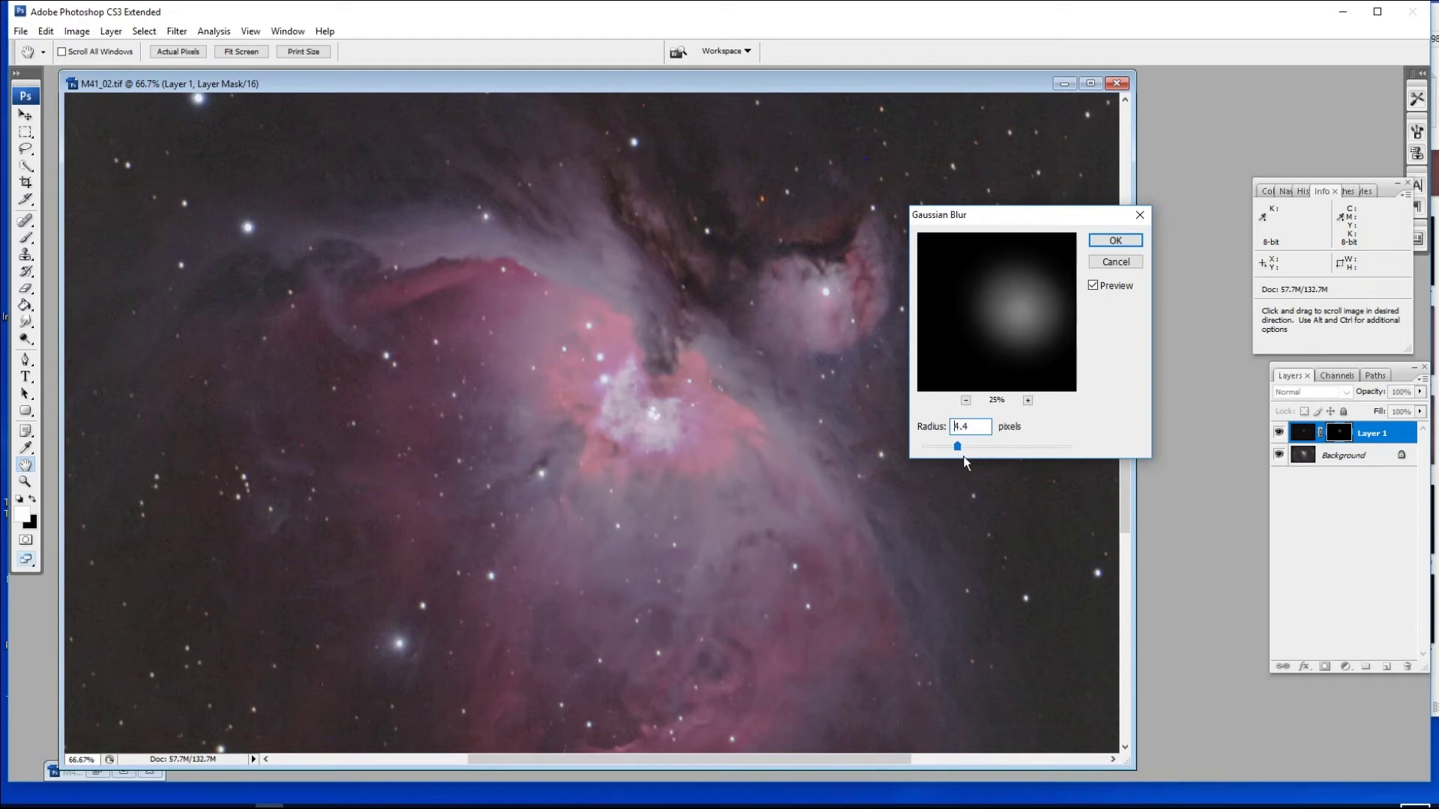
pyautogui.moveTo(945, 452); pyautogui.dragTo(974, 457)
pyautogui.click(1115, 241)
pyautogui.press('b')
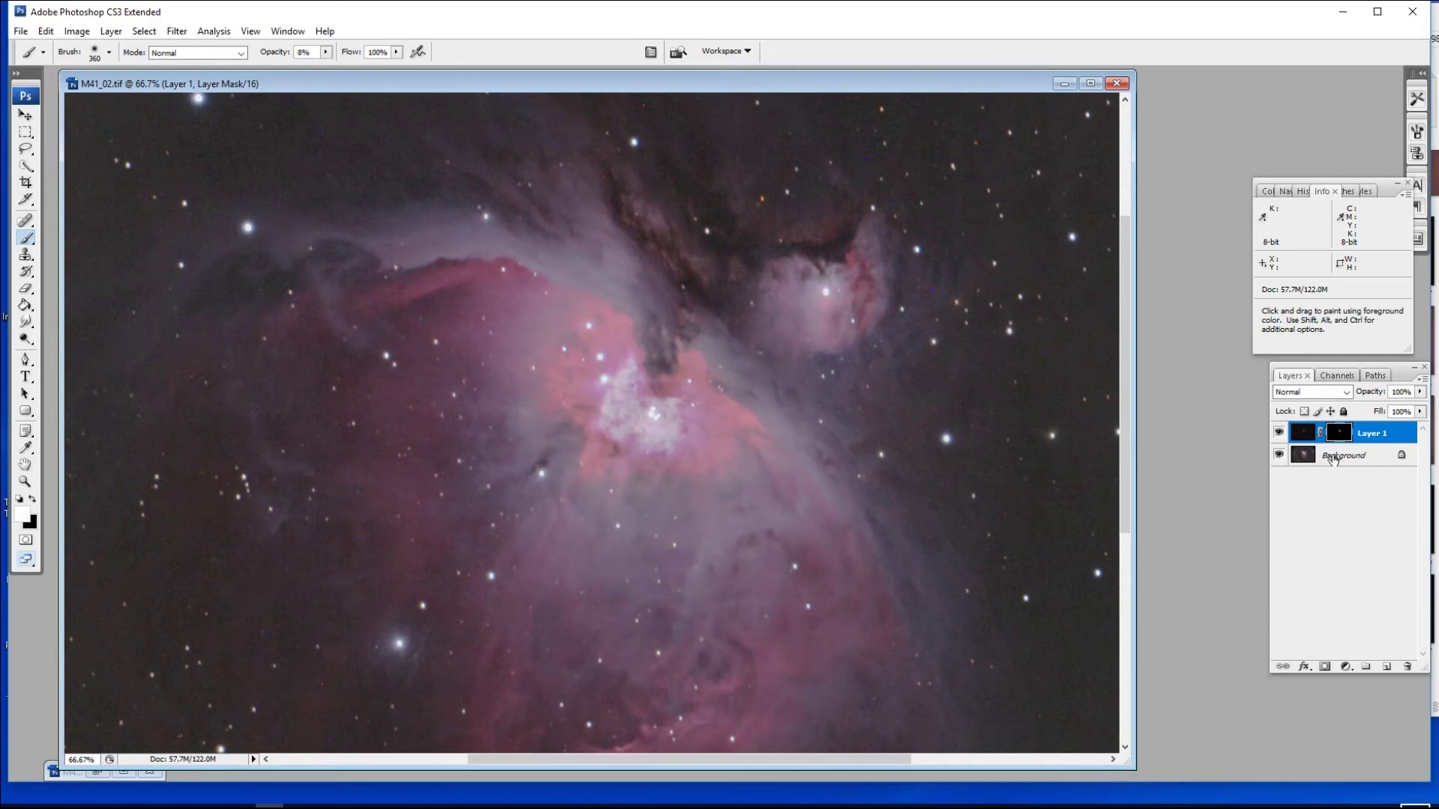
# Flatten the blended core layer and the background into a single layer
pyautogui.rightClick(1337, 467)
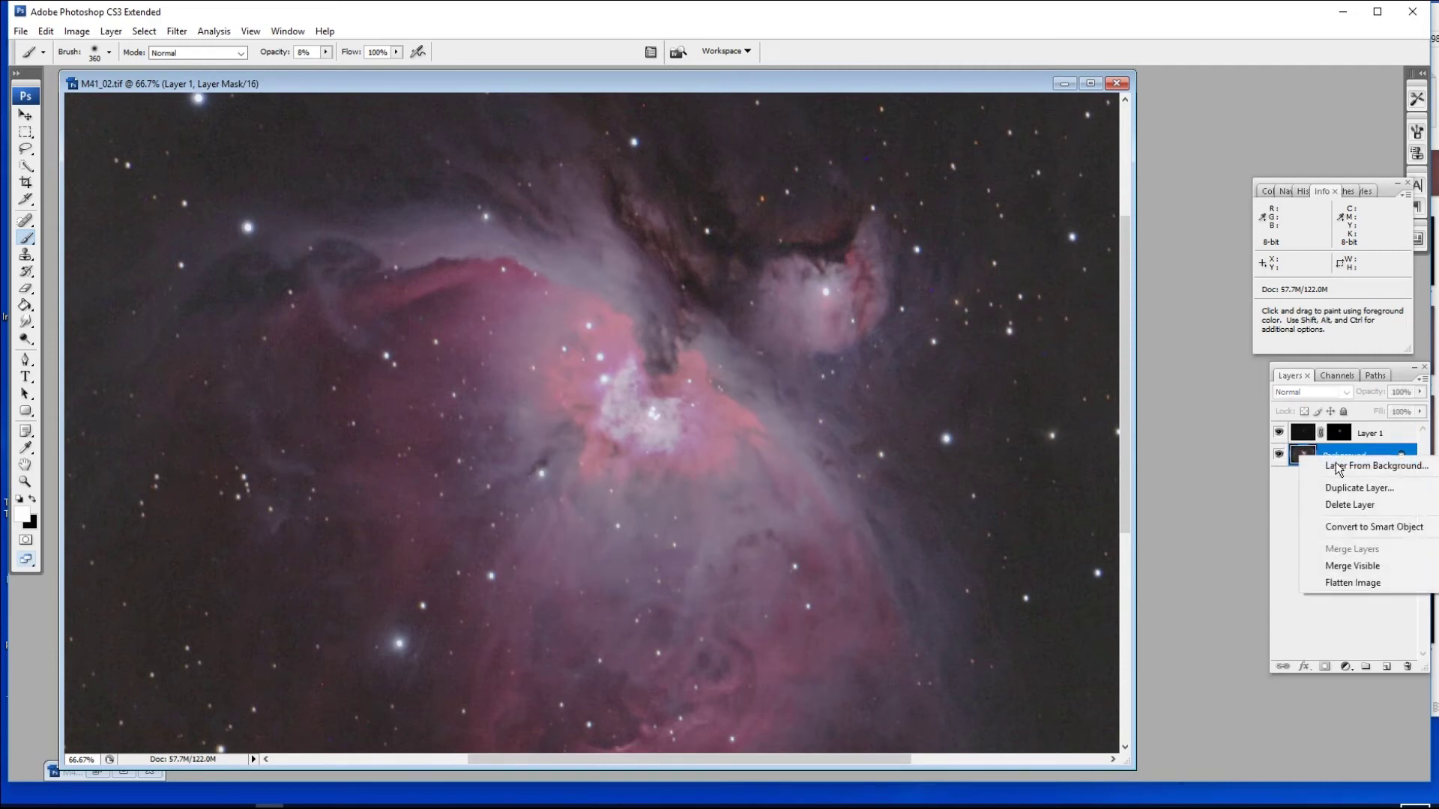
pyautogui.click(1363, 587)
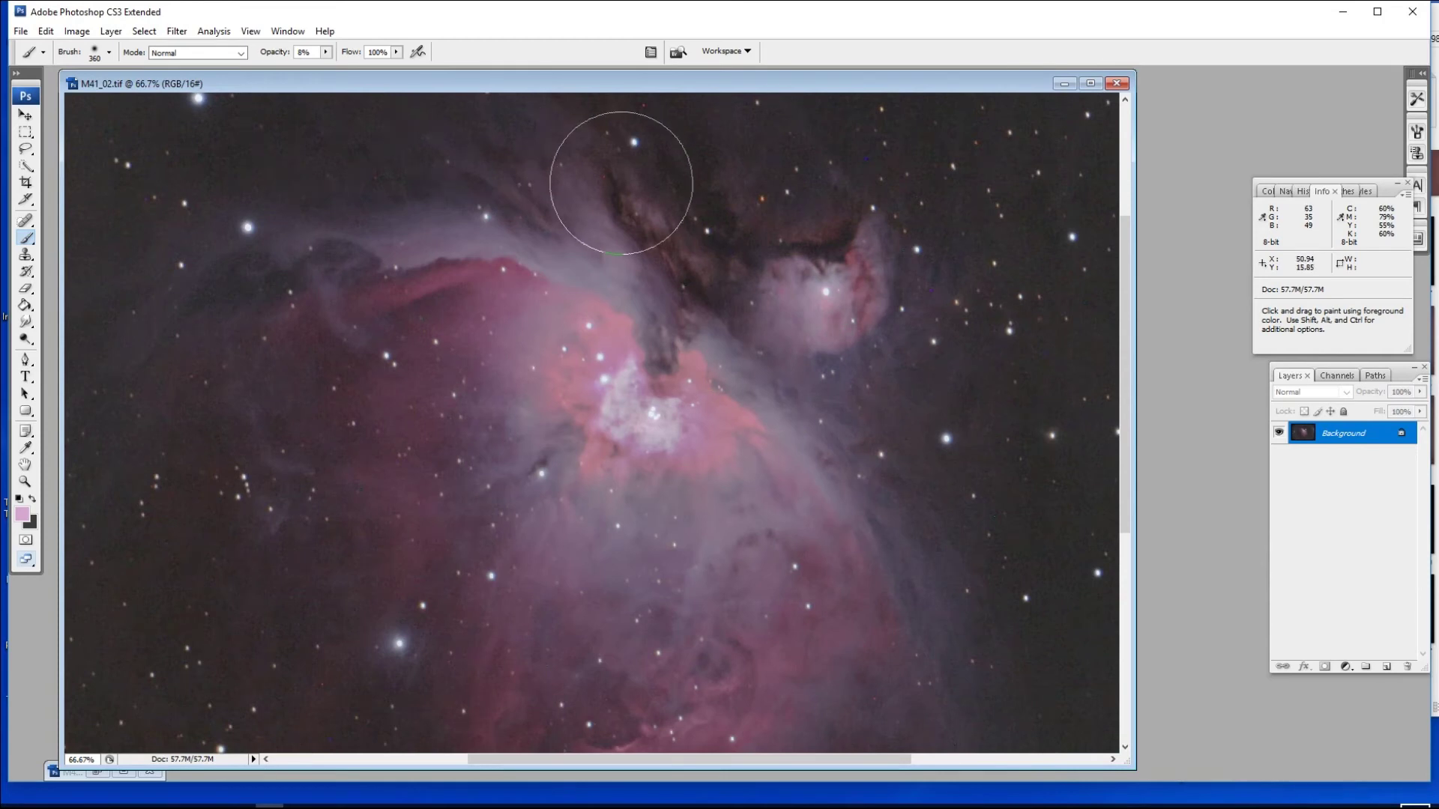
pyautogui.press('ctrl')
pyautogui.hotkey('ctrl', '-')
pyautogui.hotkey('ctrl', '-')
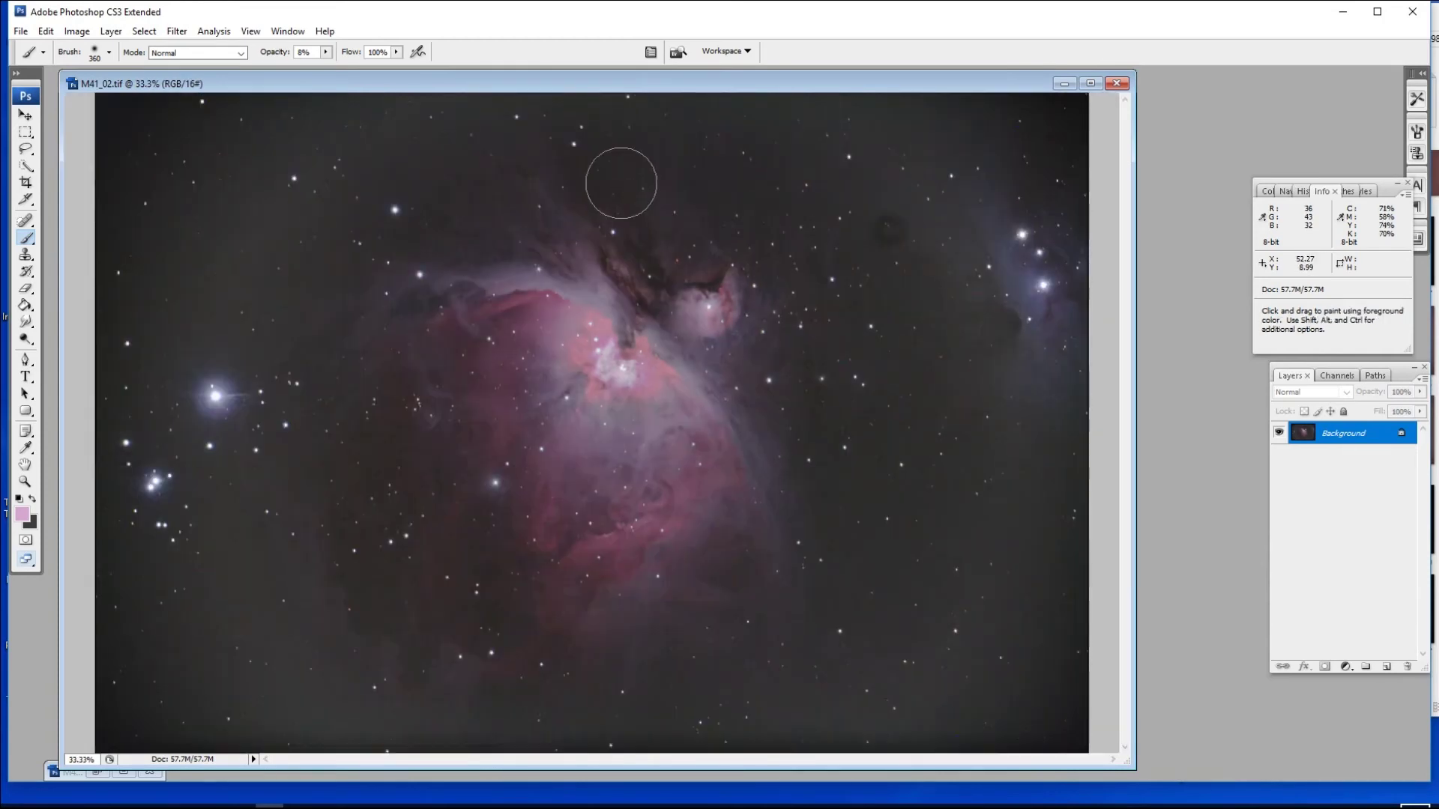
# Save the flattened image as M41_03 in TIFF format without image compression, using IBM PC byte order
pyautogui.click(21, 30)
pyautogui.click(58, 224)
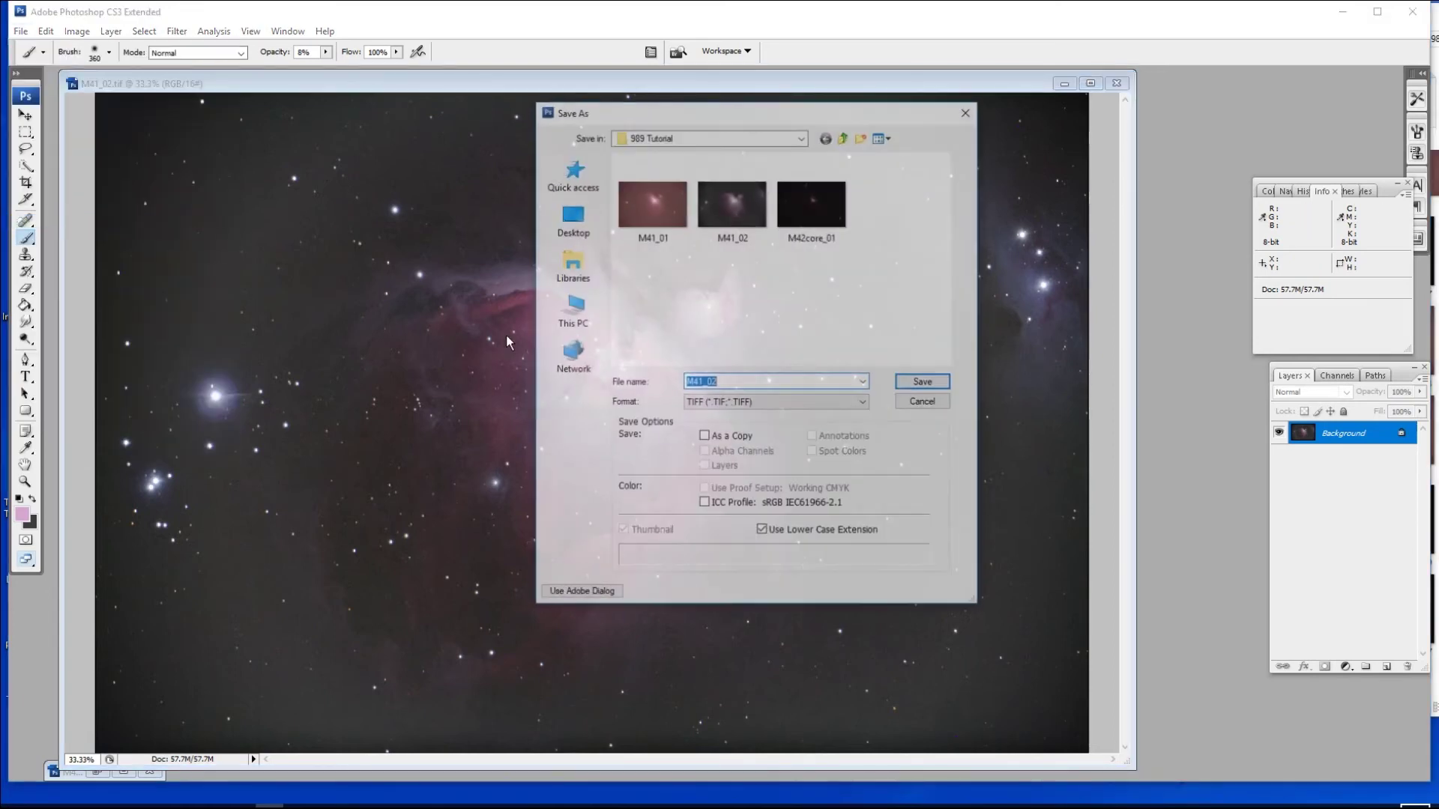
pyautogui.click(719, 389)
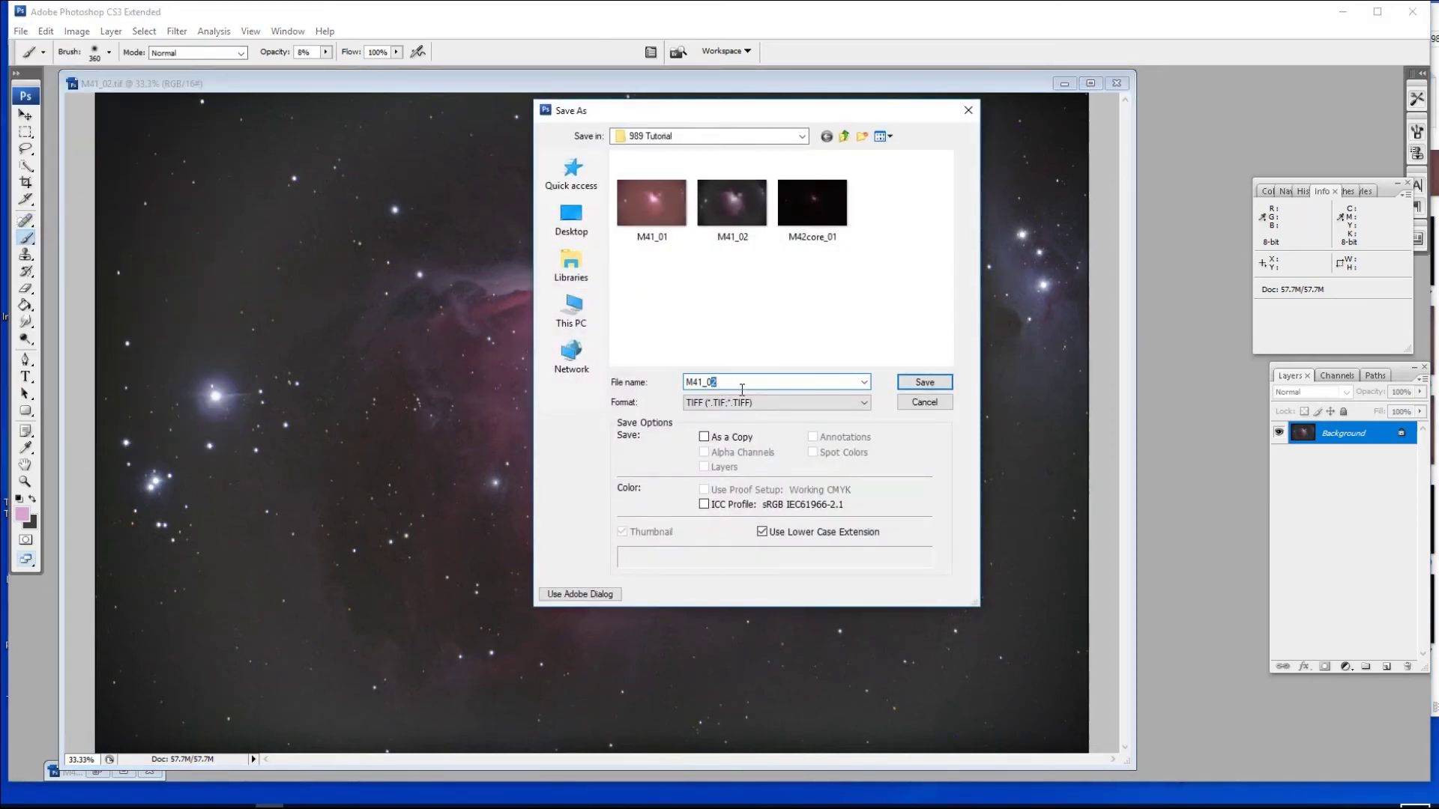
pyautogui.press('BackSpace')
pyautogui.write('3')
pyautogui.click(915, 385)
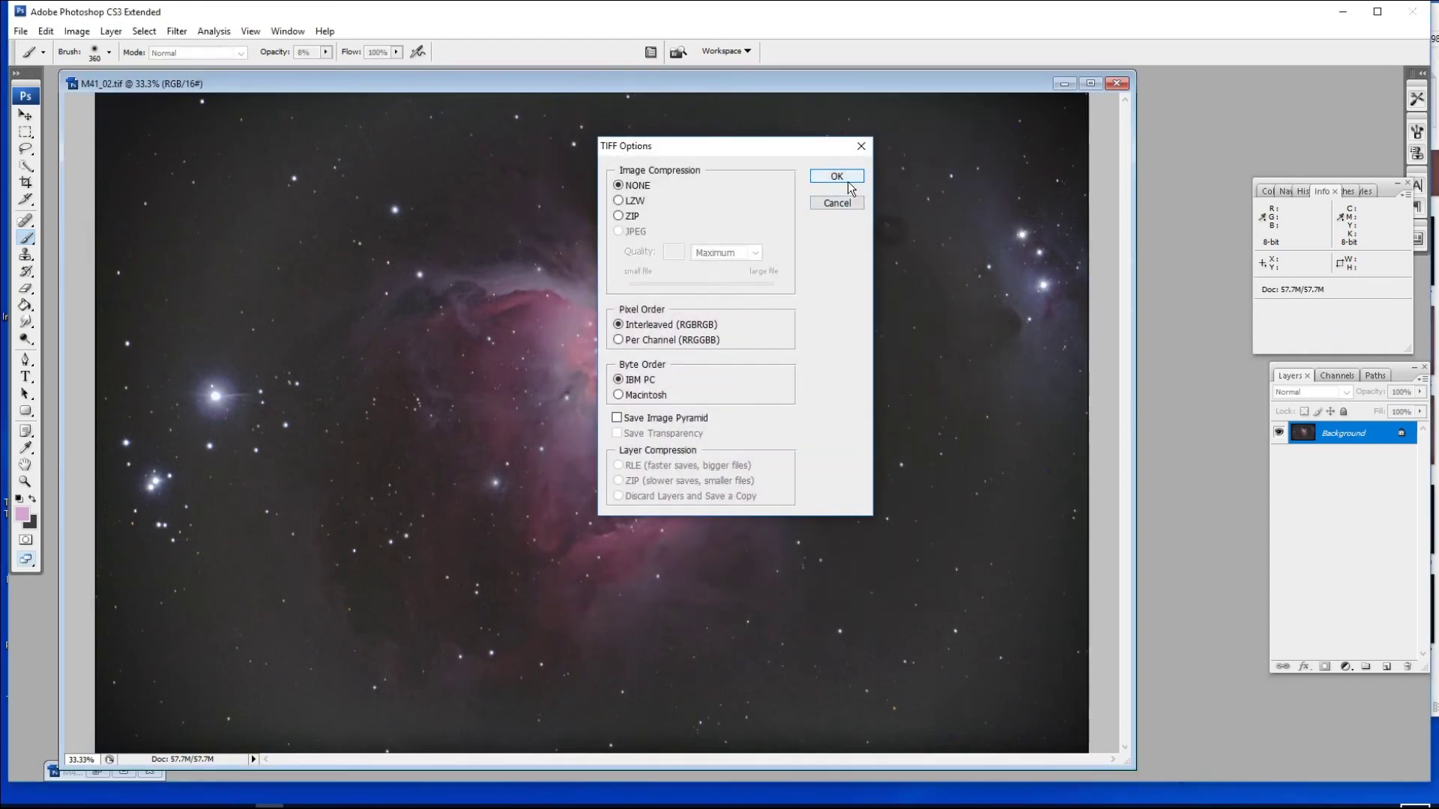
pyautogui.click(835, 177)
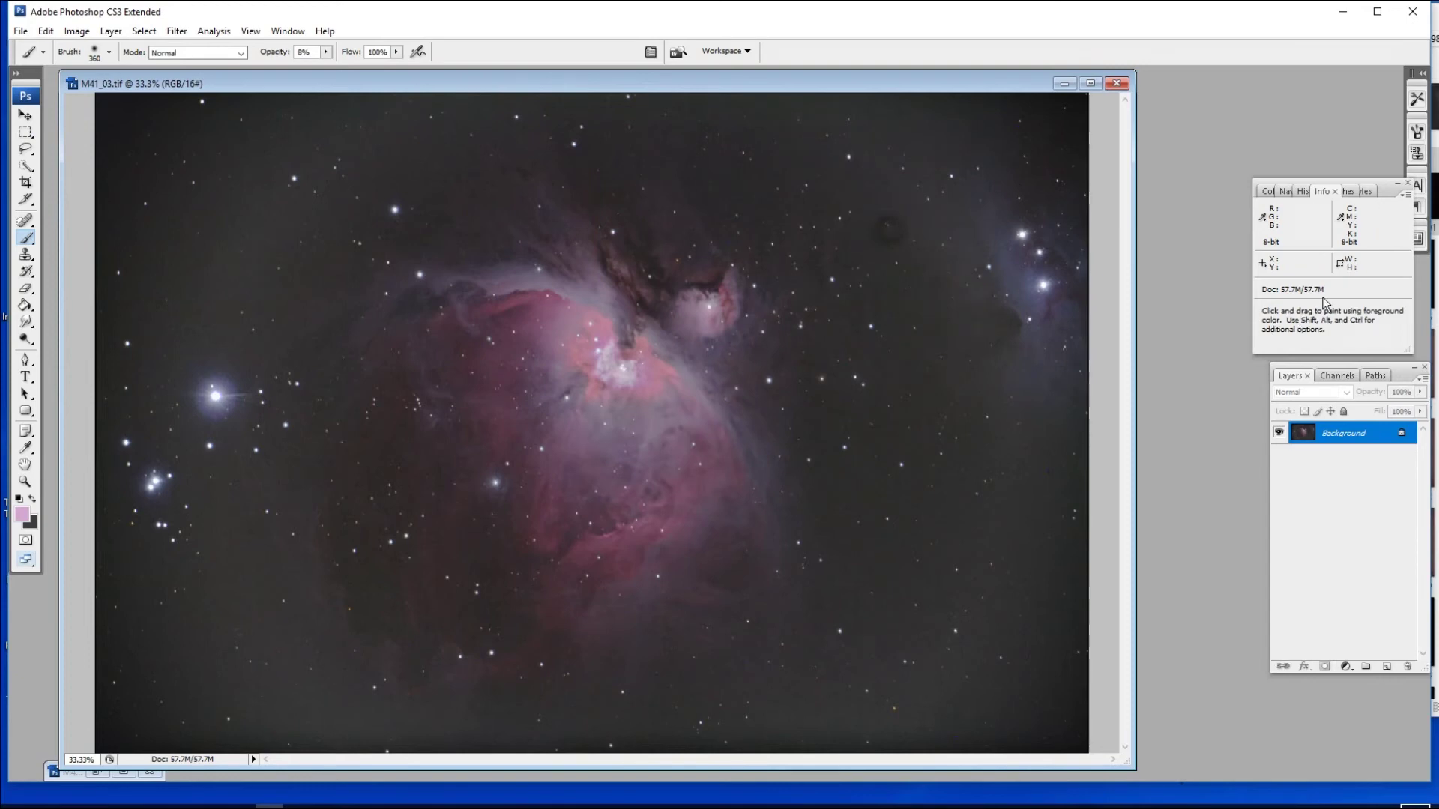
# Switch to the 989 Tutorial folder, view M41_01 full screen in the image viewer, and compare it with M41_03
pyautogui.click(1435, 202)
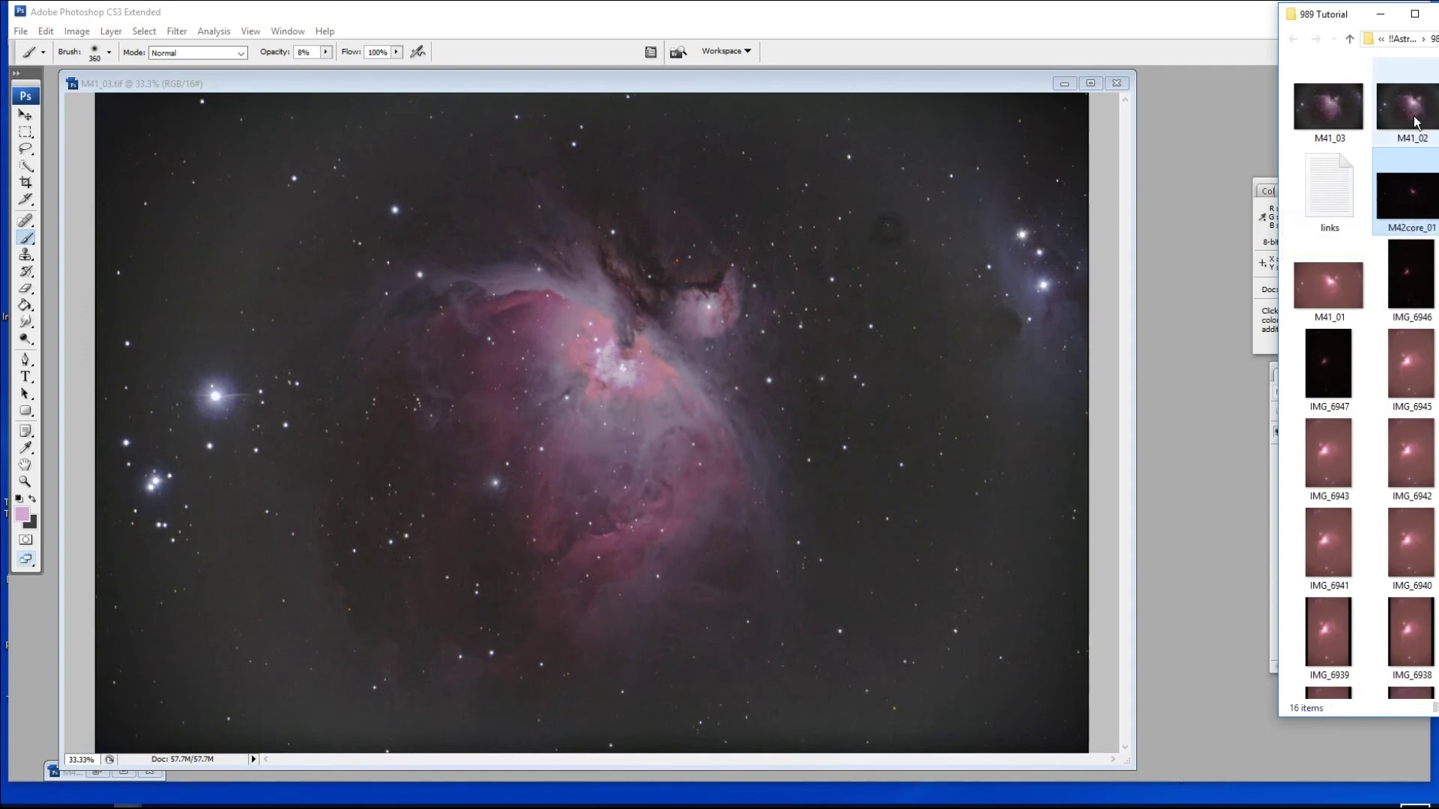
pyautogui.click(1348, 292)
pyautogui.doubleClick(1337, 293)
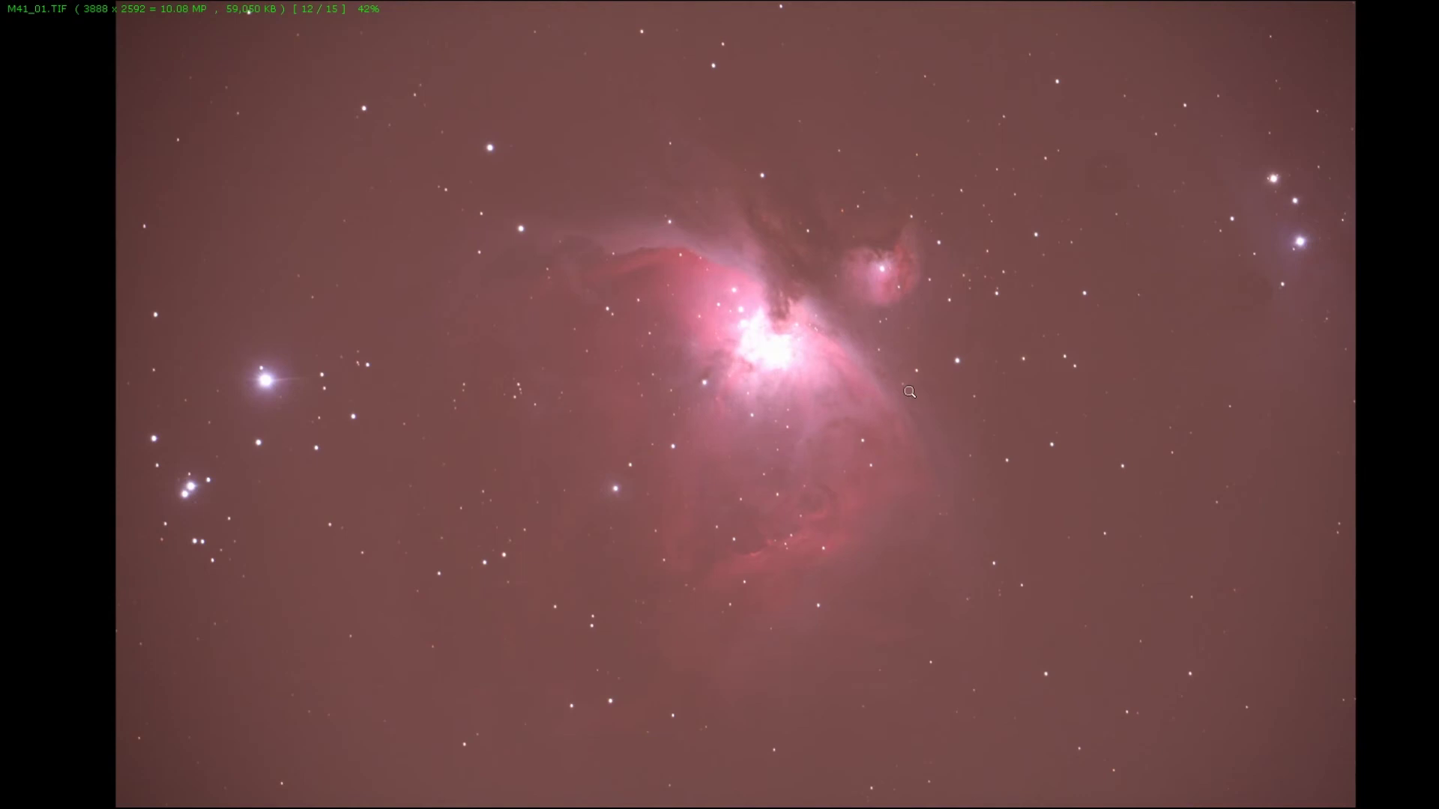
pyautogui.press('Left')
pyautogui.press('Right')
pyautogui.press('Right')
pyautogui.press('Right')
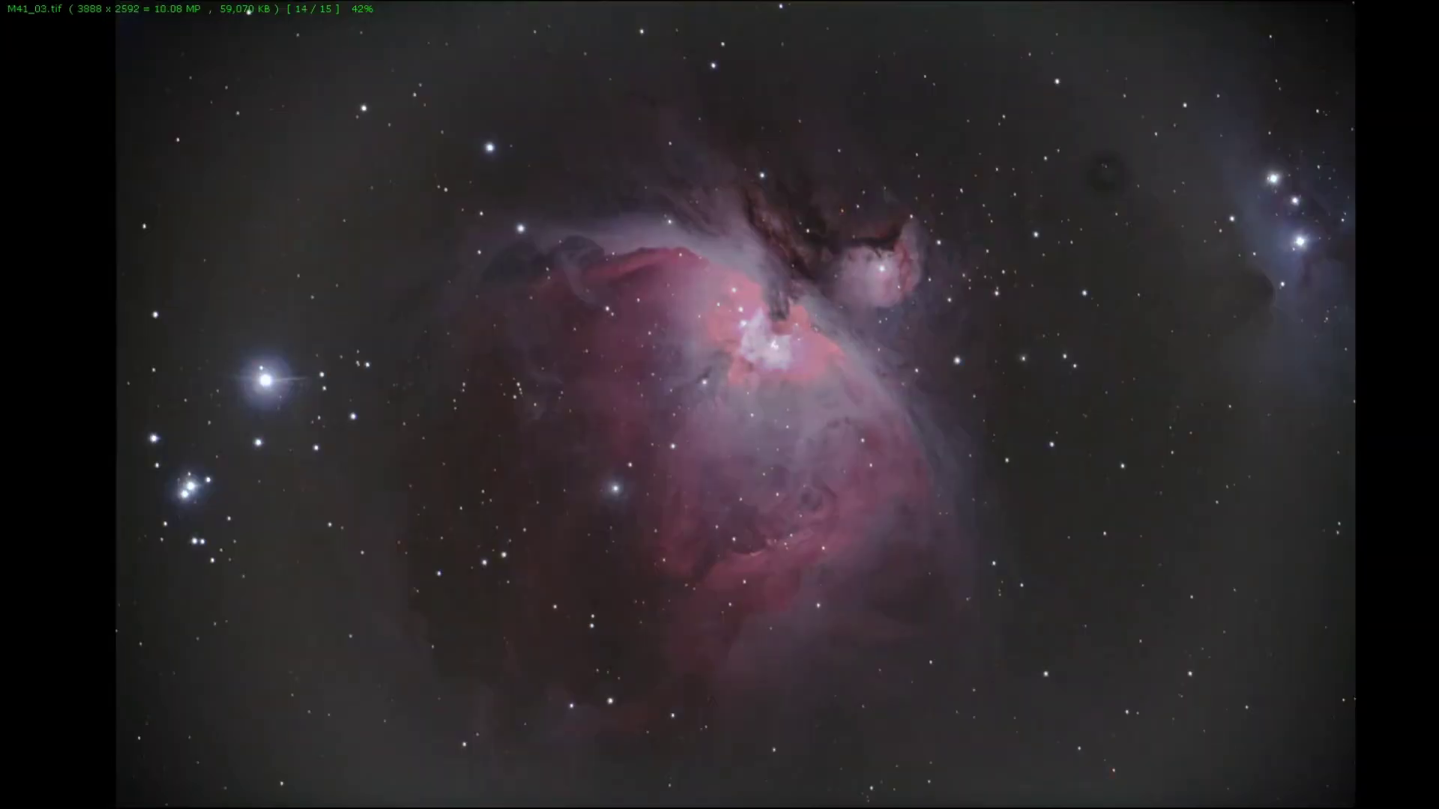
pyautogui.press('Left')
pyautogui.press('Left')
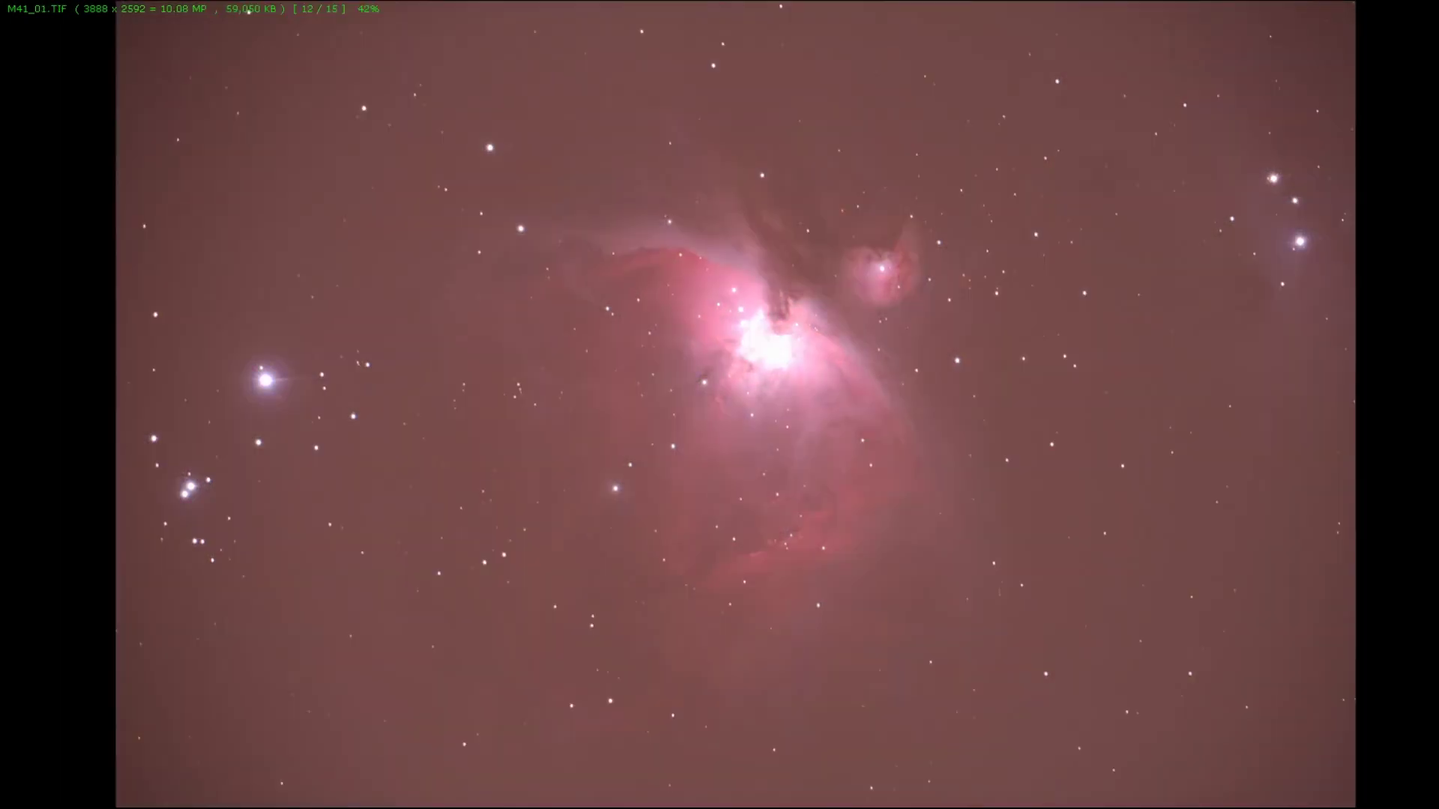
# Compare the nebula core in M41_02 and M41_03 by switching back and forth between them, finishing on M41_03
pyautogui.press('Right')
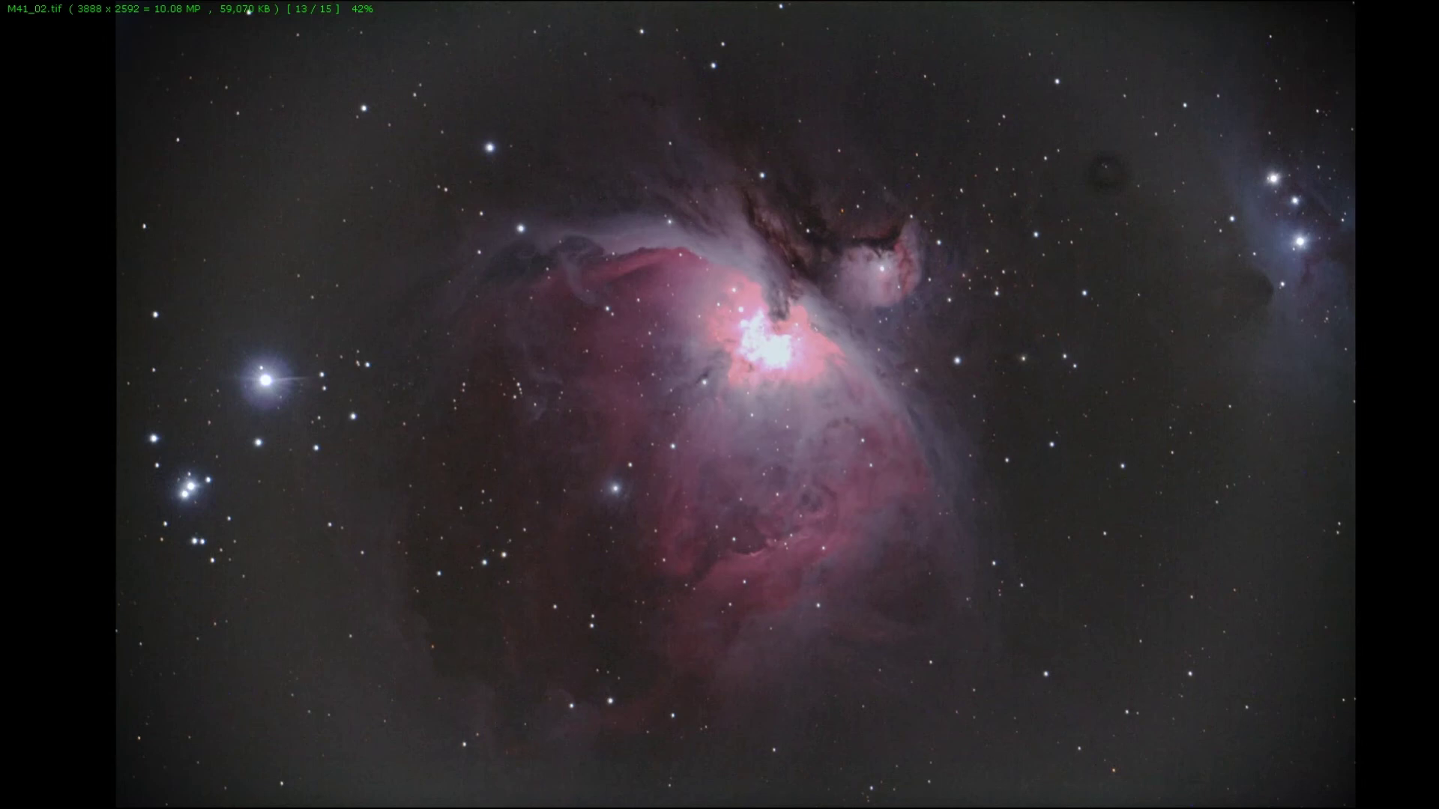
pyautogui.press('Right')
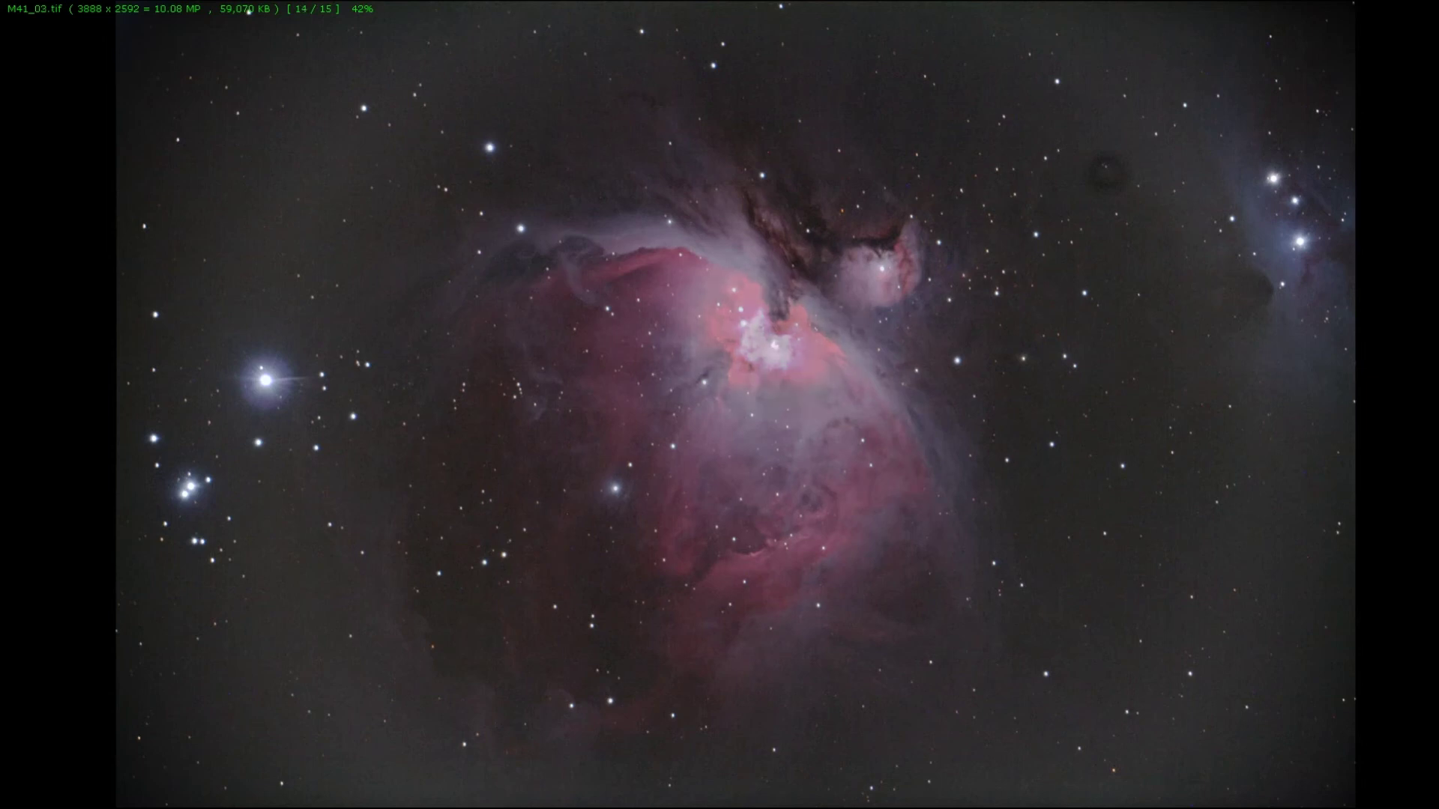
pyautogui.press('Left')
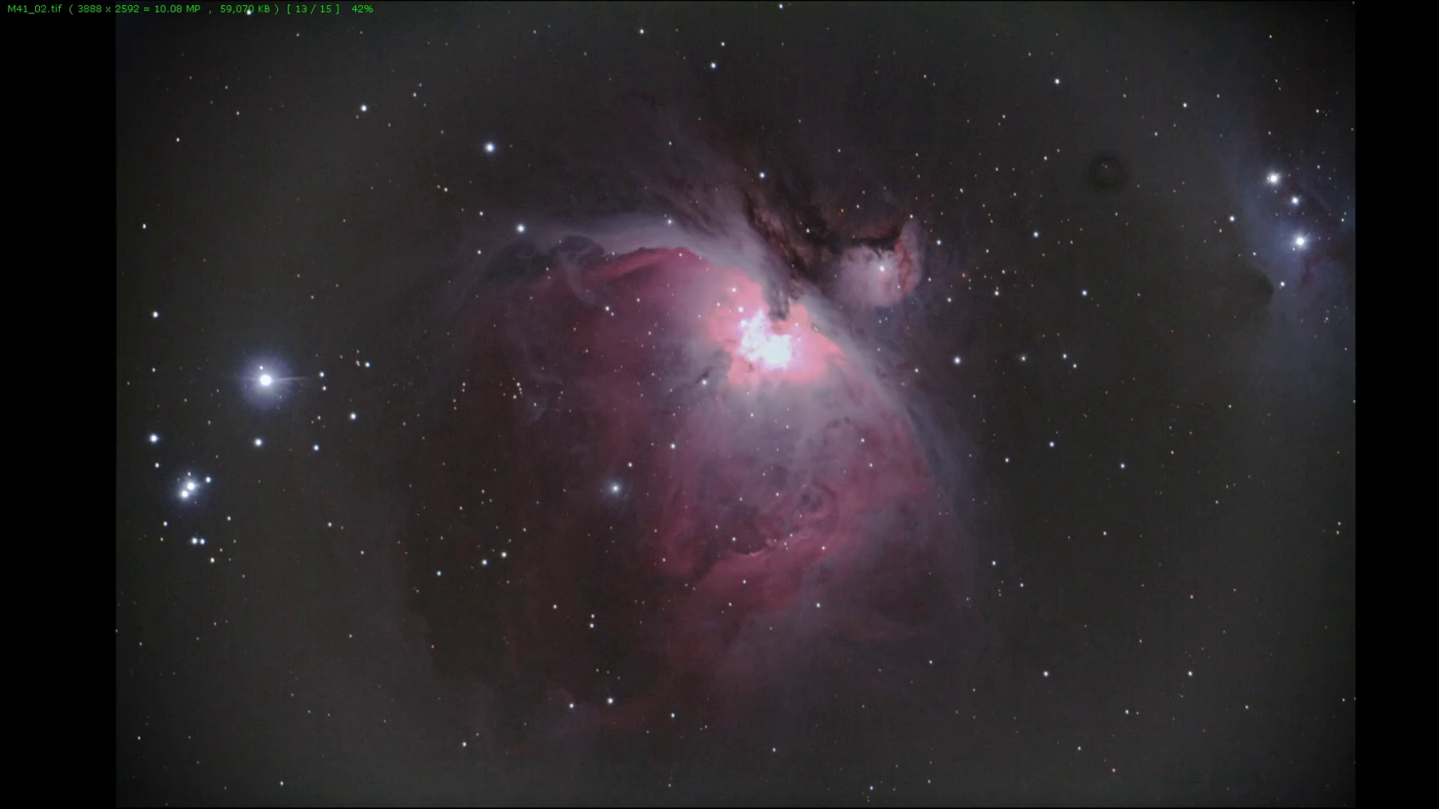
pyautogui.press('Right')
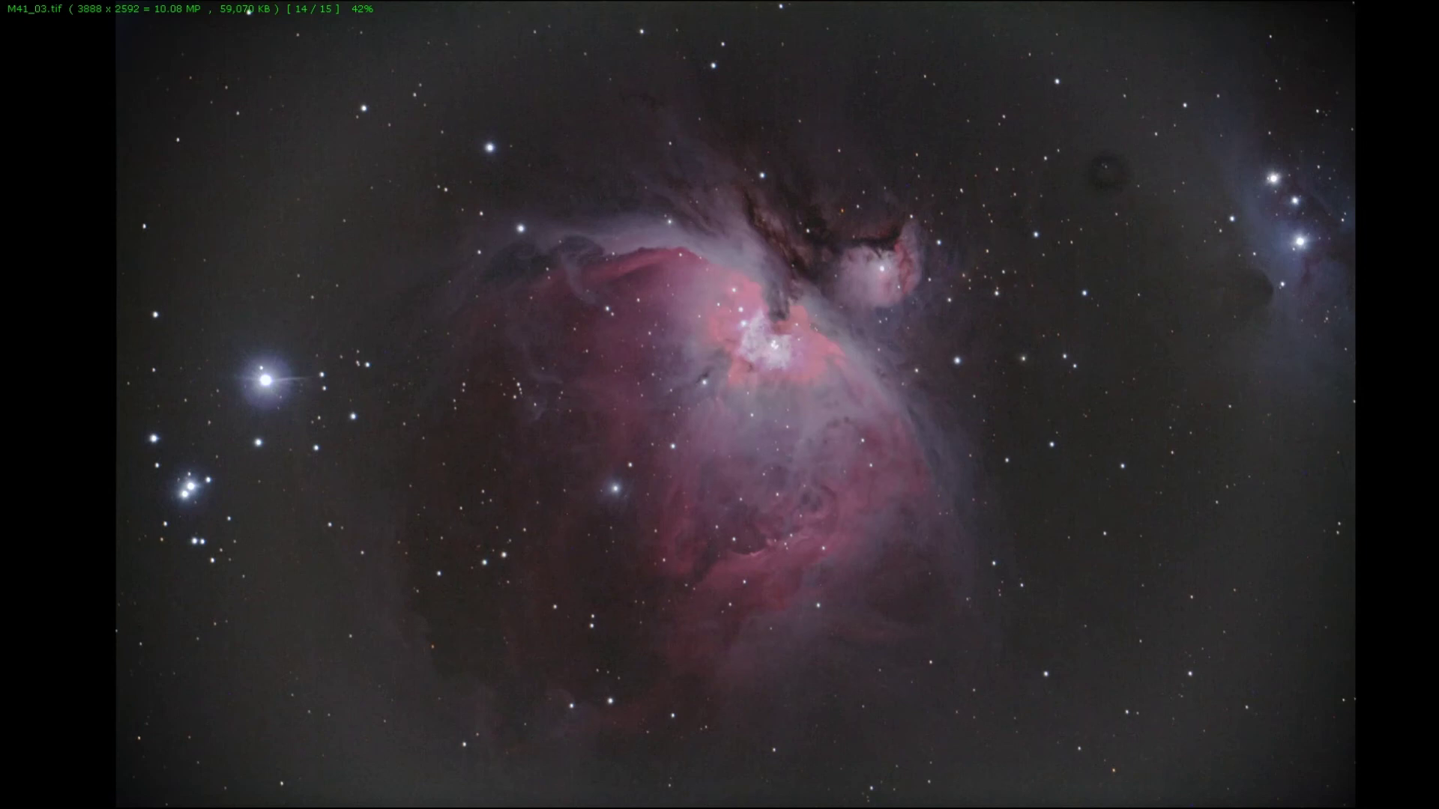
pyautogui.press('Left')
pyautogui.press('Right')
pyautogui.scroll(1, 838, 401)
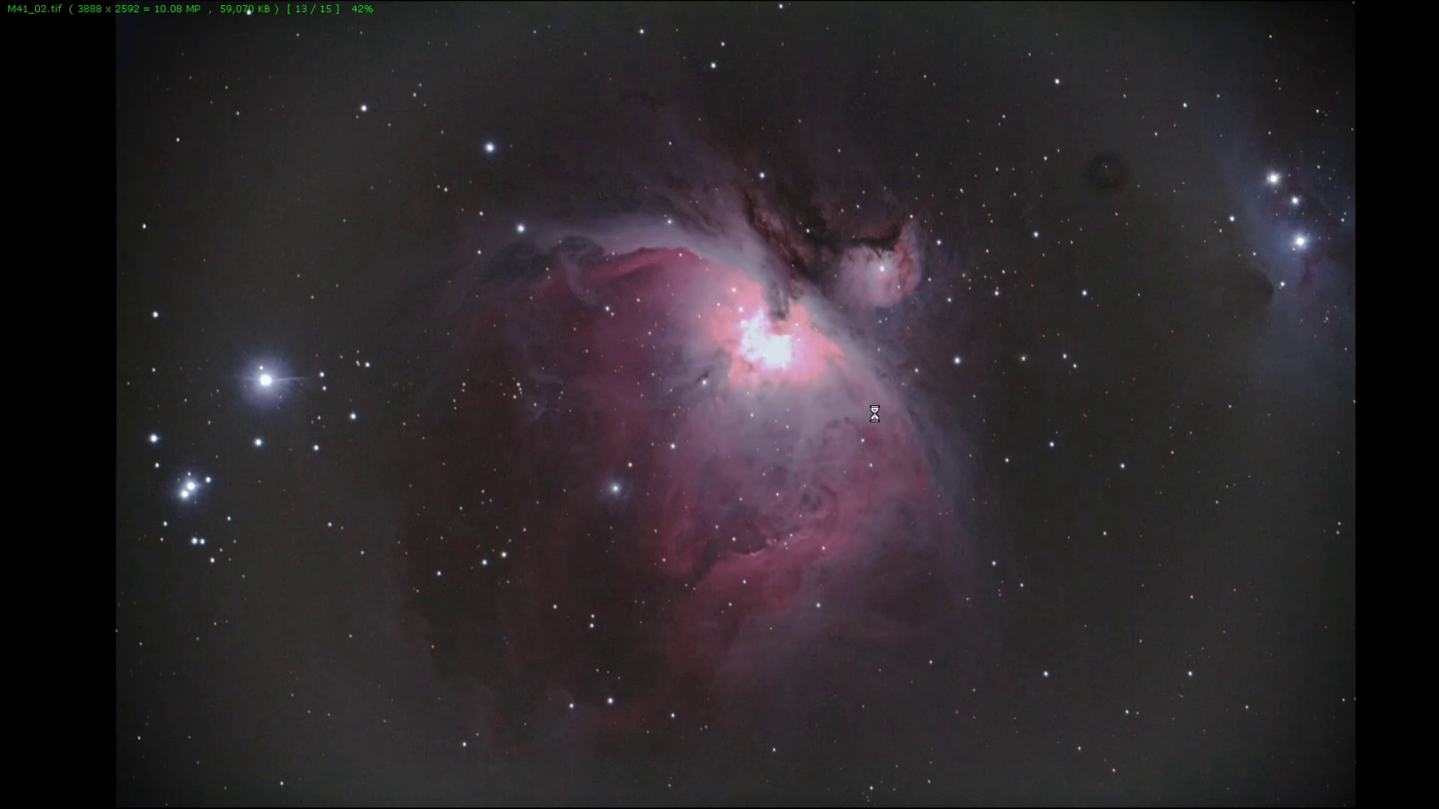
pyautogui.scroll(-1, 875, 411)
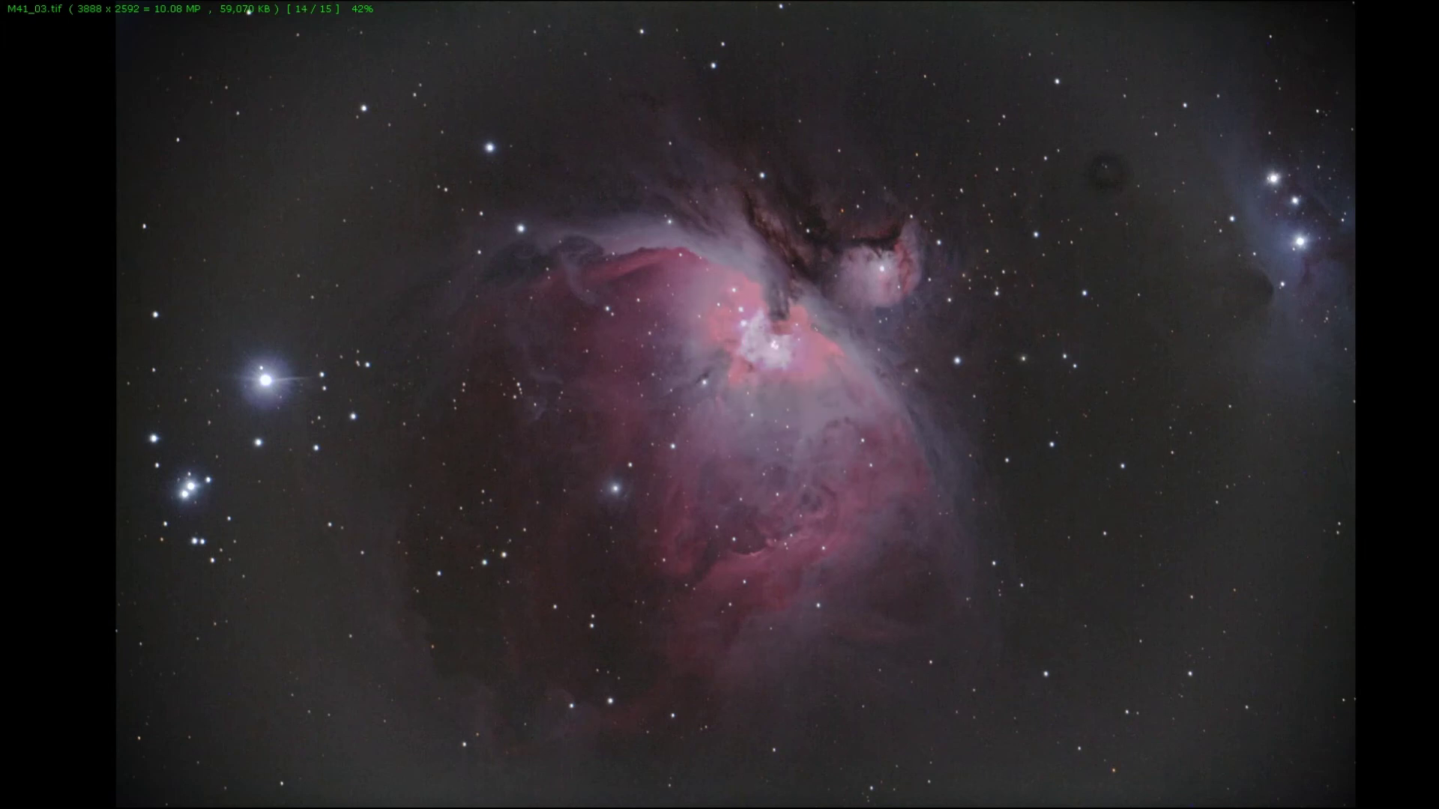
# Adjust the colors of M41_03 in the image viewer by raising the contrast to 15, and apply the change
pyautogui.moveTo(9, 520)
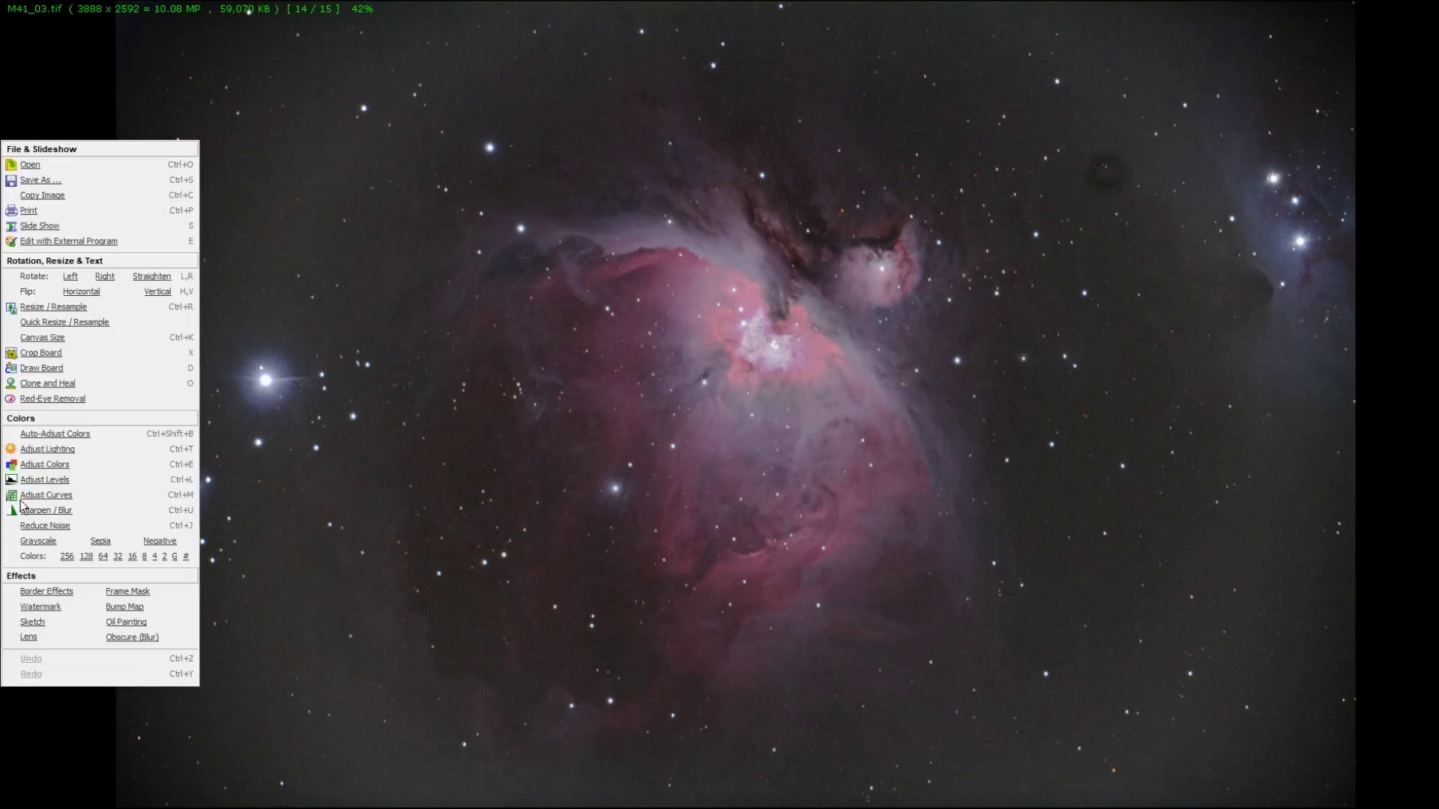
pyautogui.click(52, 466)
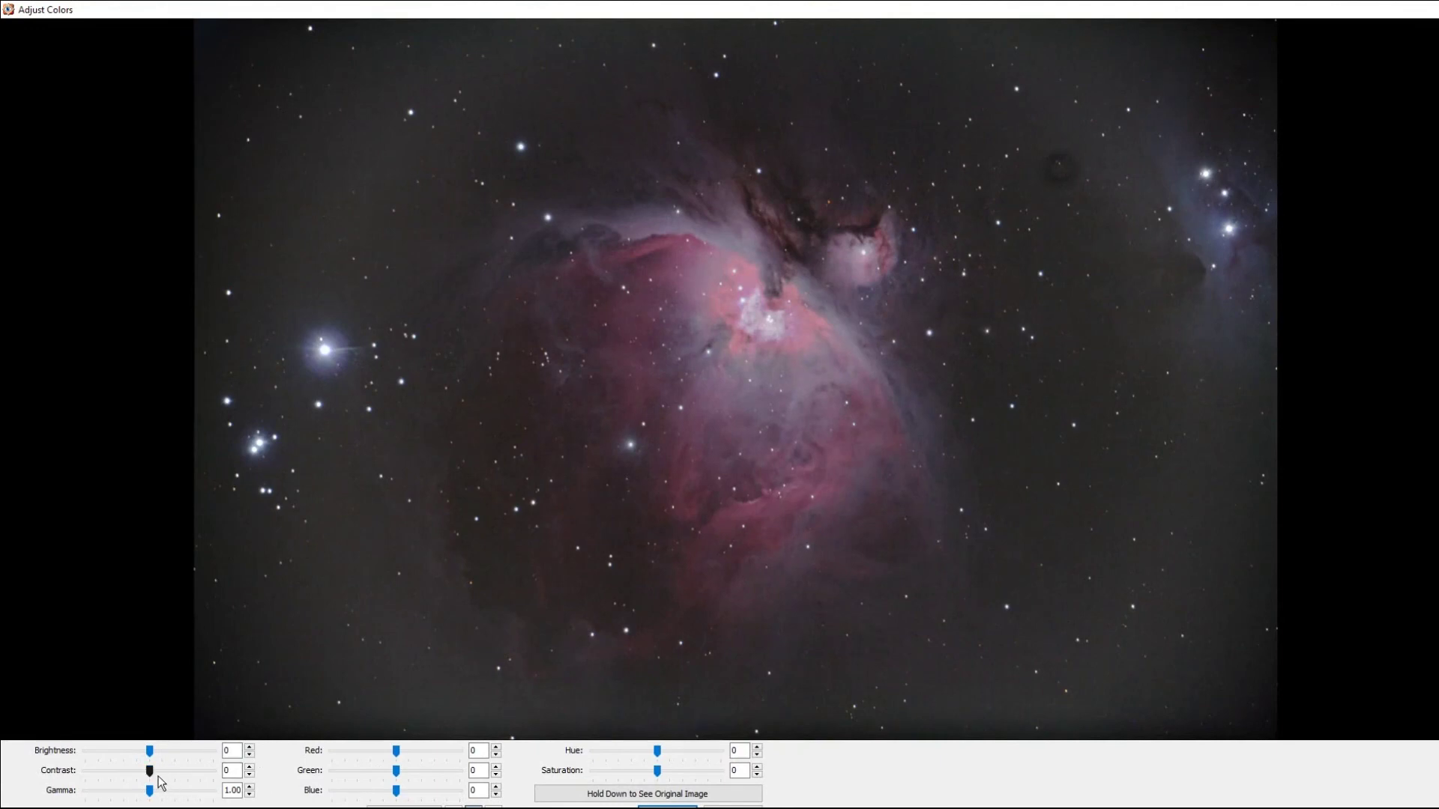
pyautogui.moveTo(158, 777); pyautogui.dragTo(182, 778)
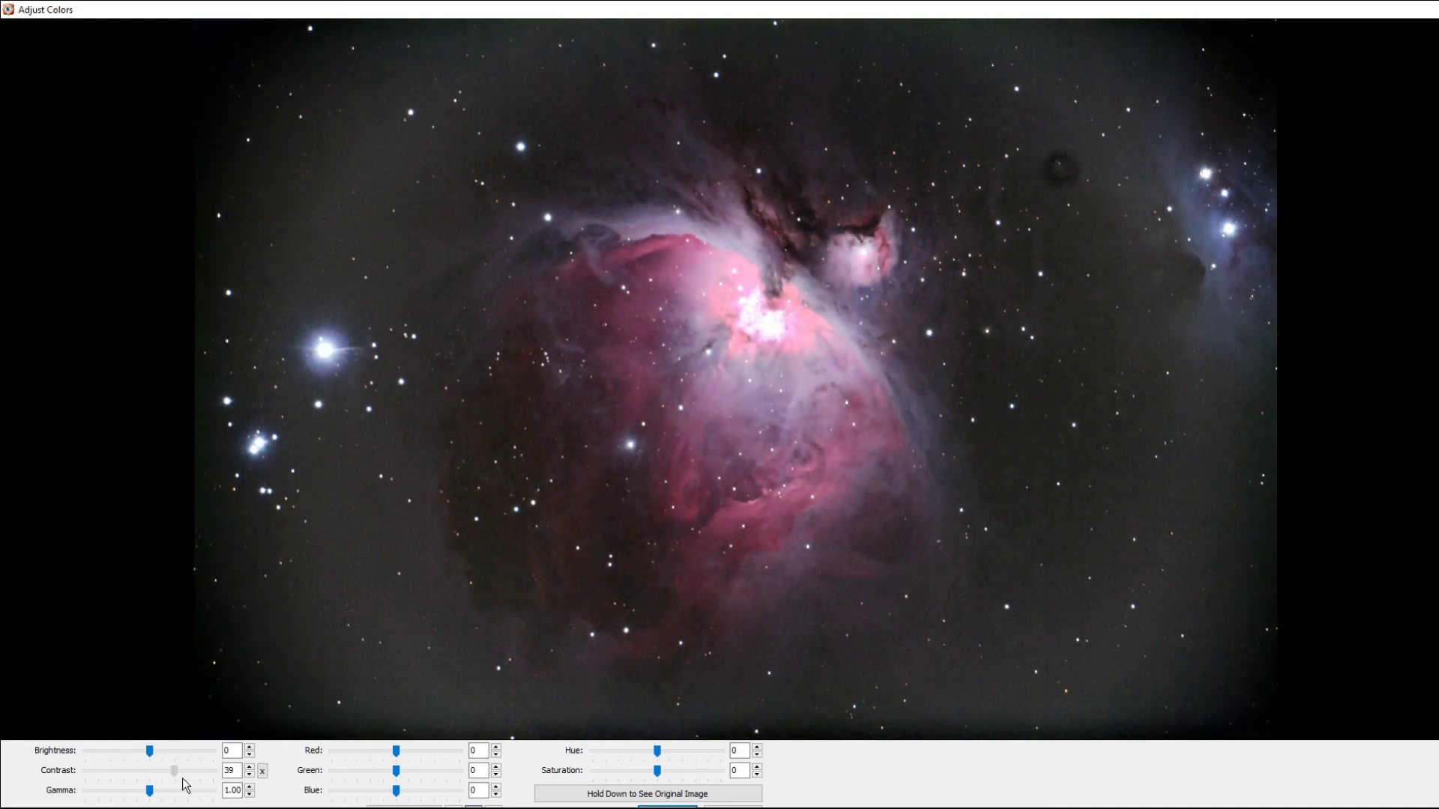
pyautogui.moveTo(182, 778); pyautogui.dragTo(180, 778)
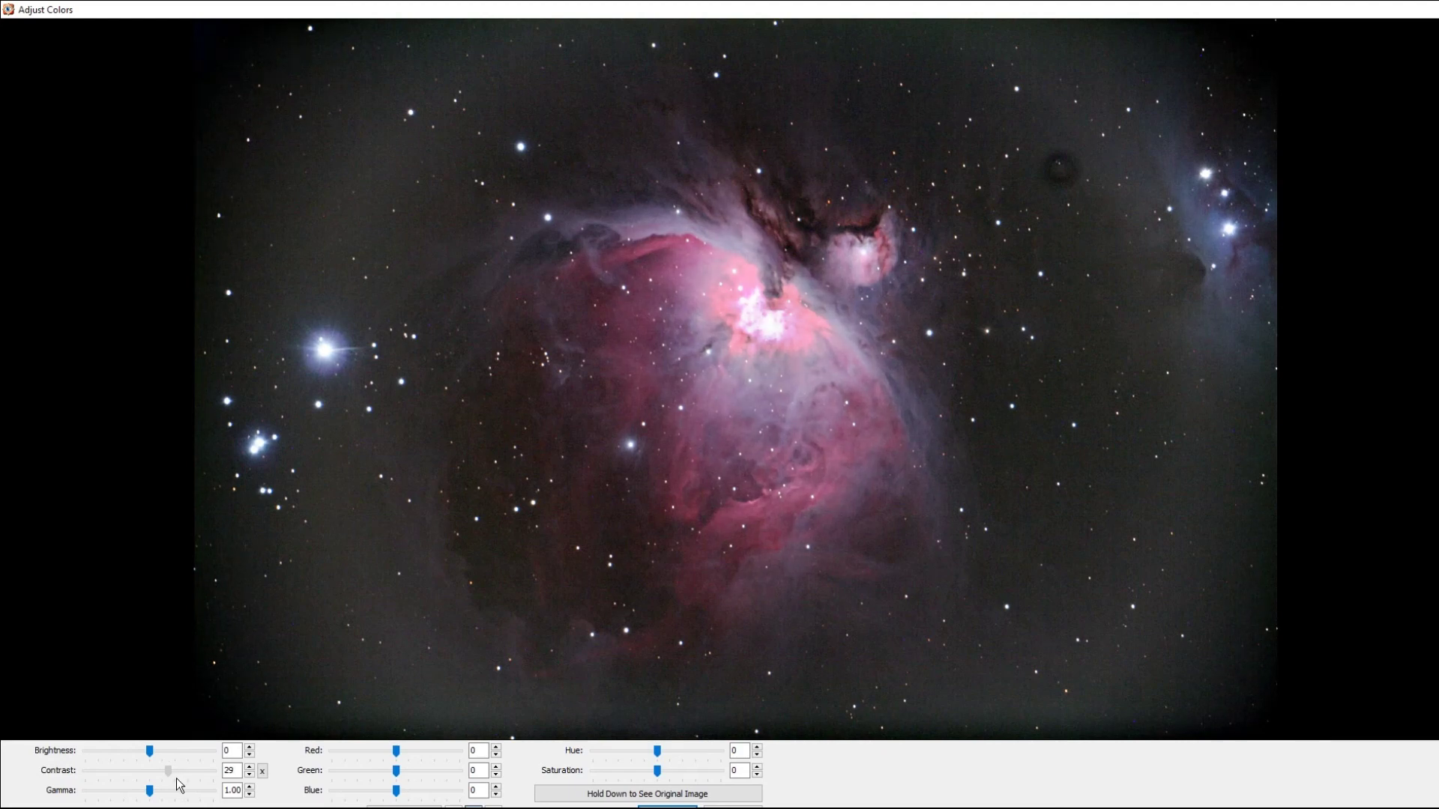
pyautogui.moveTo(170, 777); pyautogui.dragTo(167, 778)
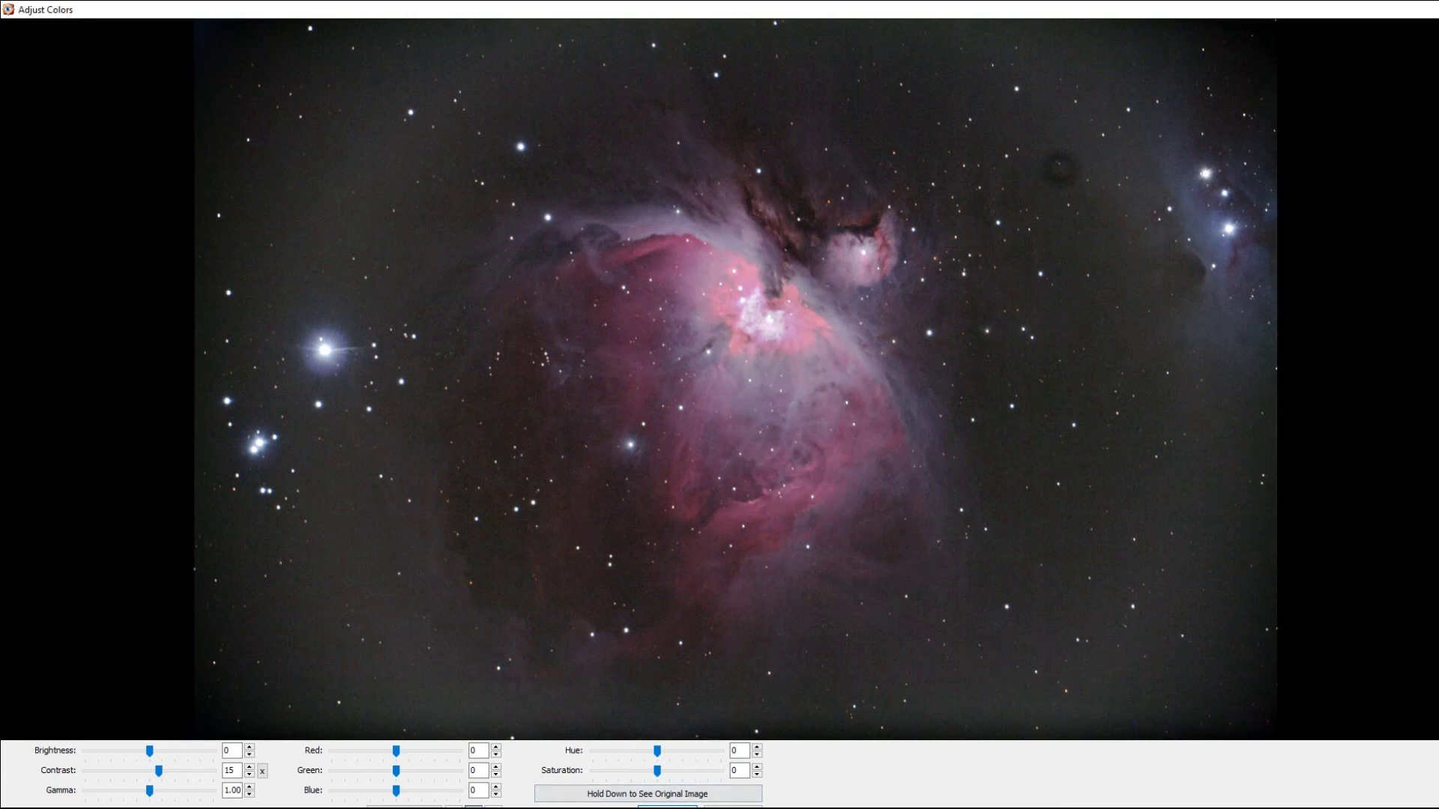
pyautogui.click(667, 807)
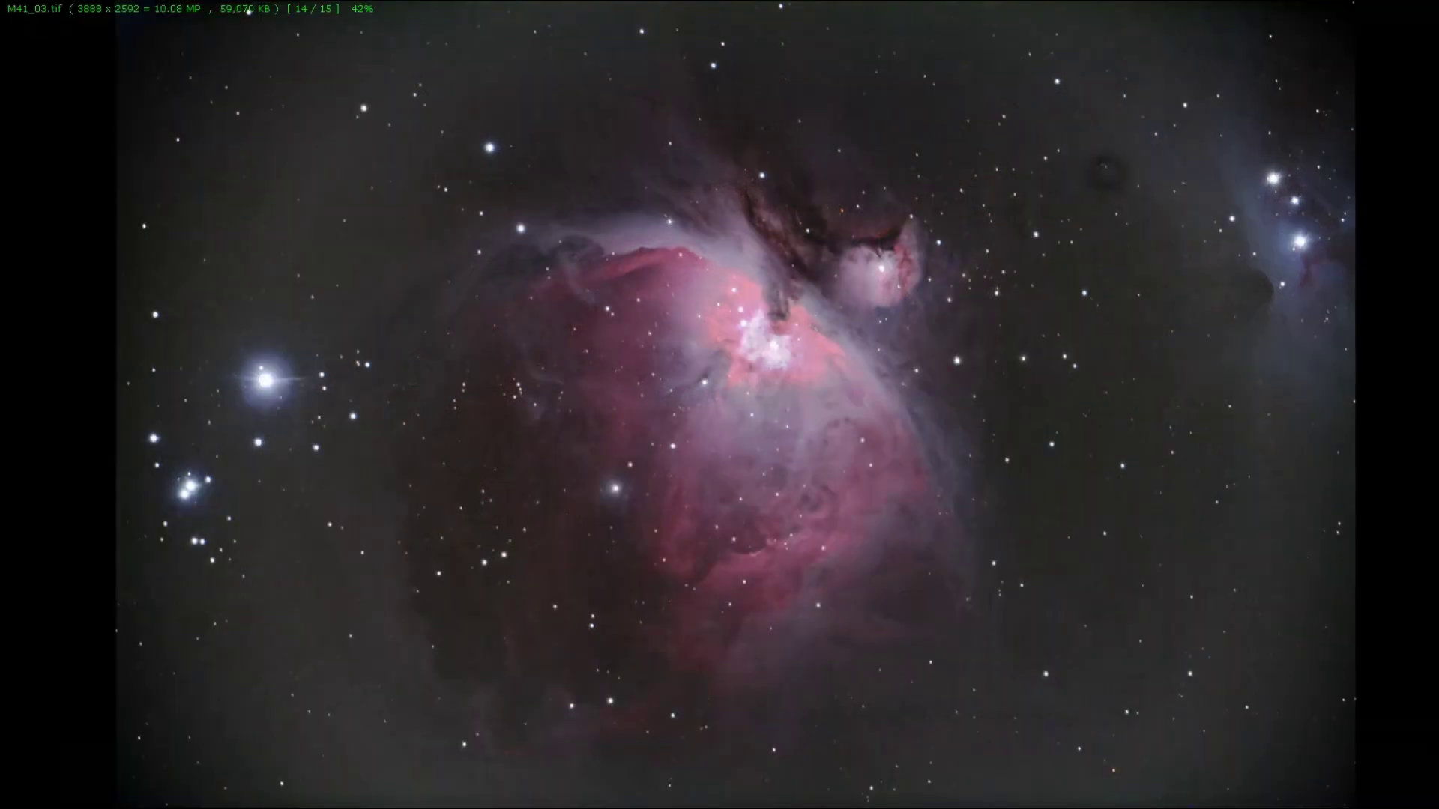